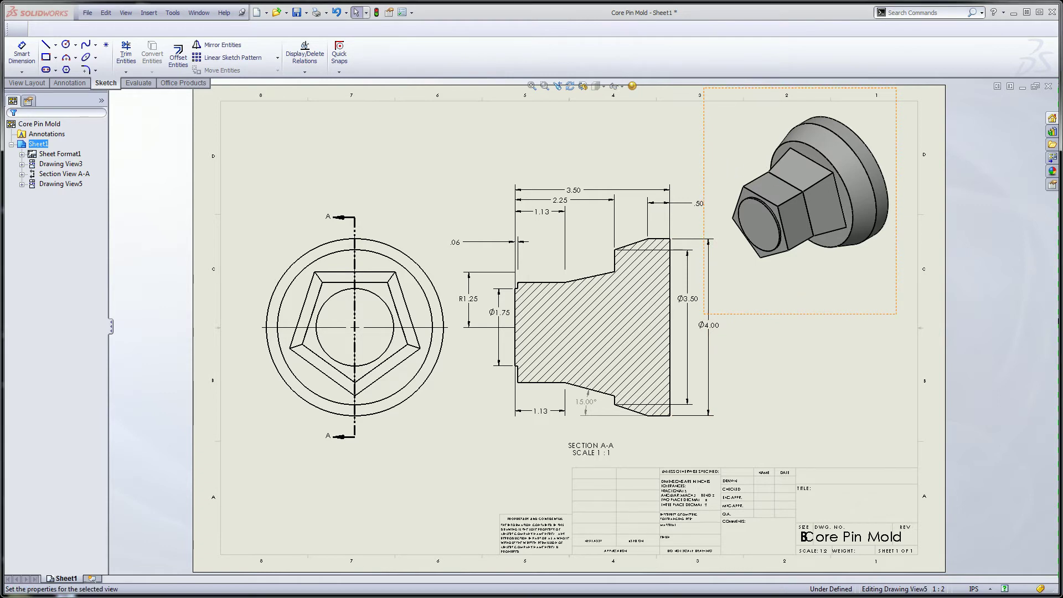
Open Core Pin Mold.SLDPRT from the drawing's shaded 3-D view.
click(705, 155)
click(734, 121)
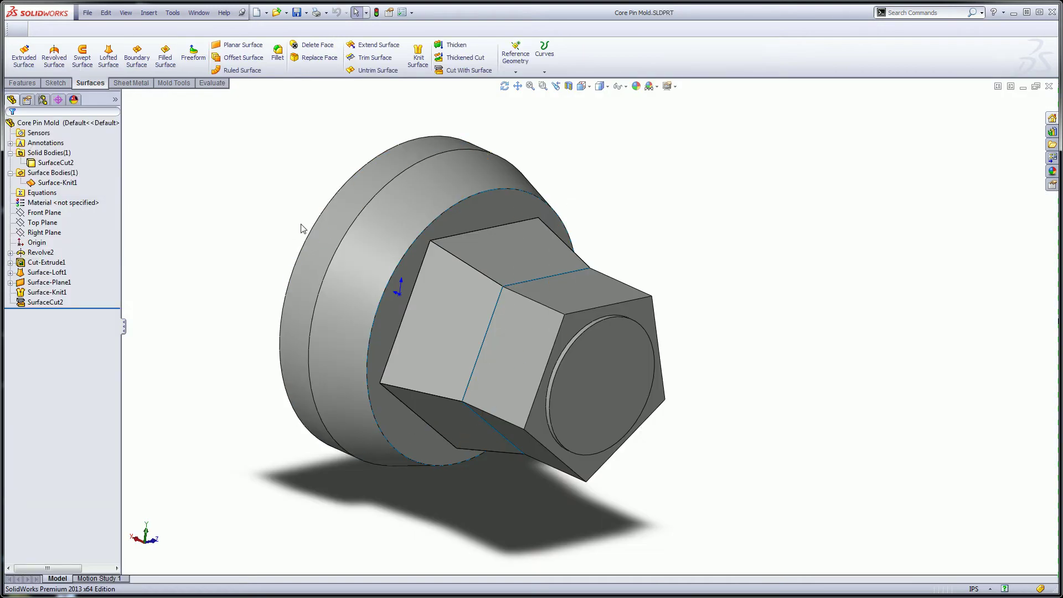
Roll the part back to the plain revolve, then forward to include the hexagonal Cut-Extrude1, and review it.
ctrl+middle_drag(303, 228, 334, 229)
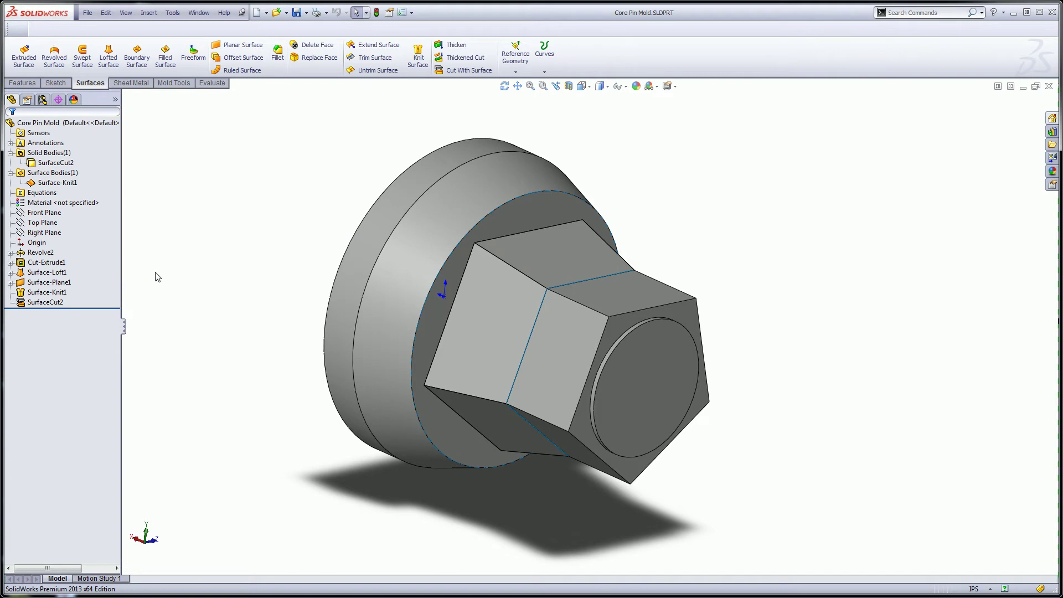
drag(94, 308, 95, 238)
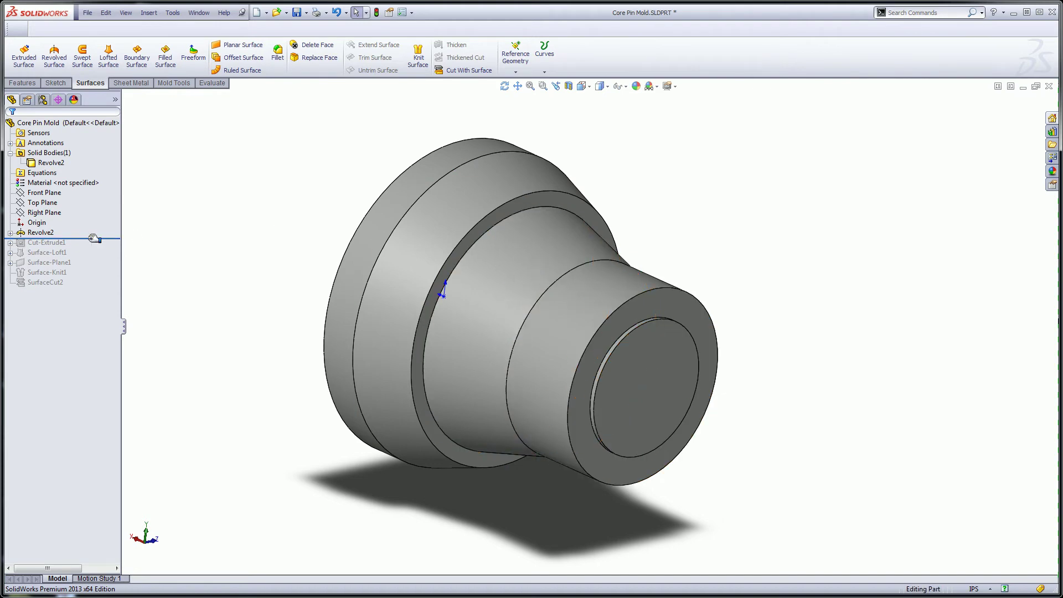
drag(94, 239, 93, 248)
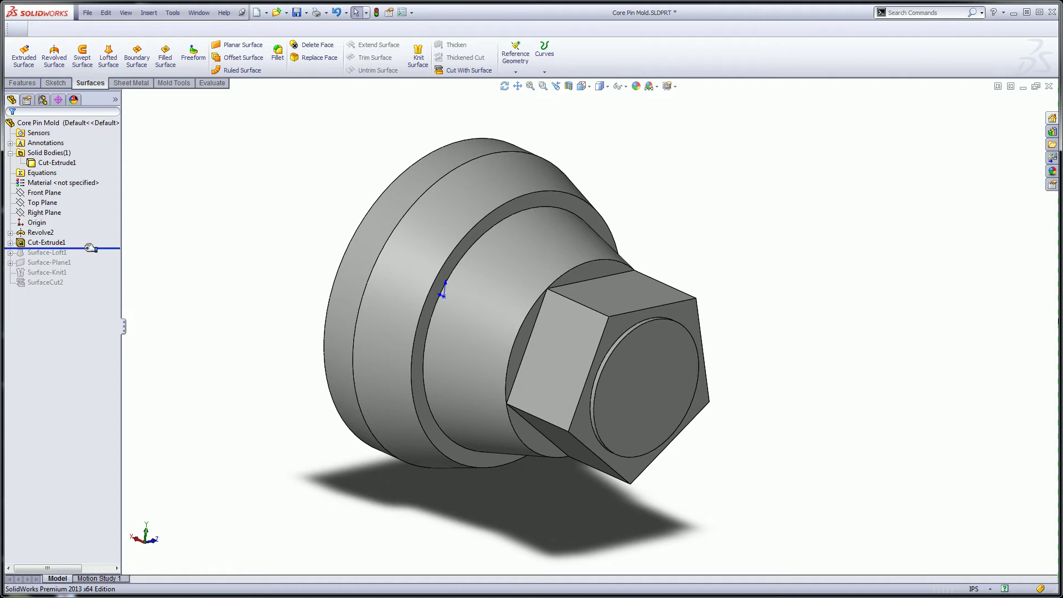
right_click(36, 244)
click(41, 214)
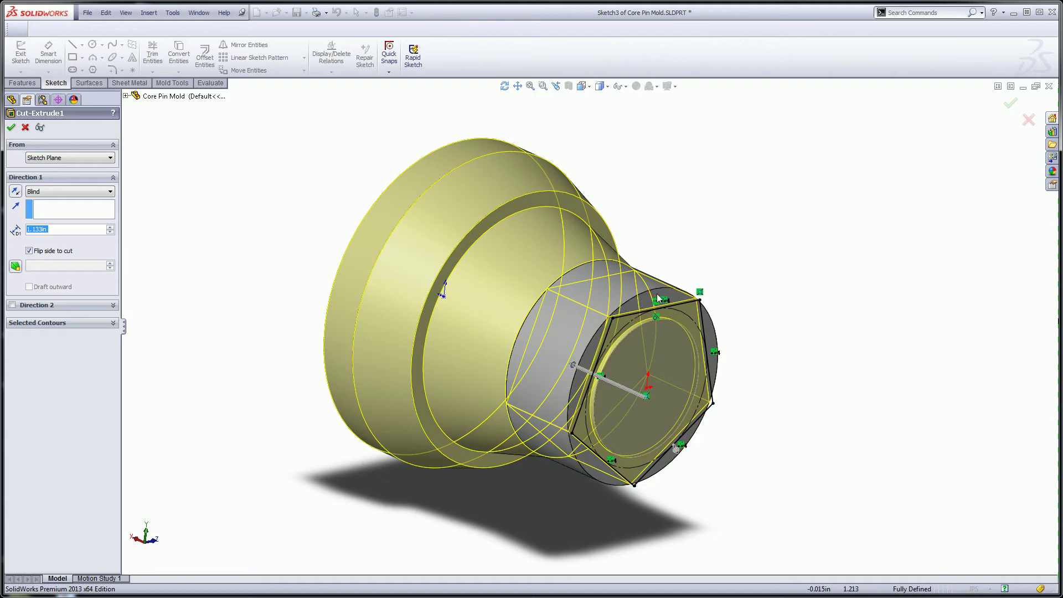
click(11, 127)
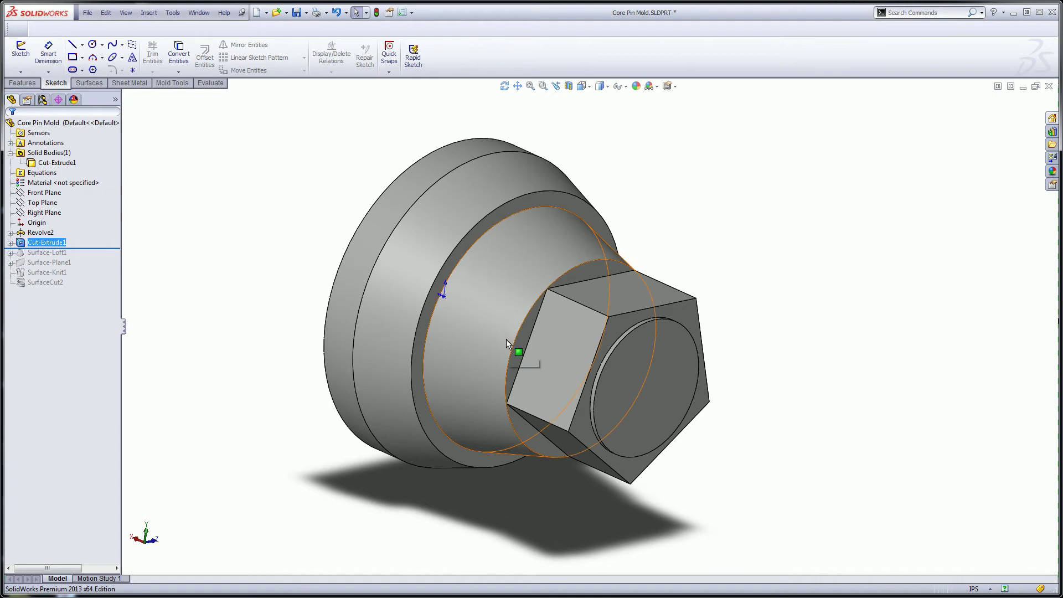
Roll forward to Surface-Loft1, showing Sketch4 and Sketch5 and hiding the solid body to see the wedges.
click(98, 248)
drag(98, 248, 79, 258)
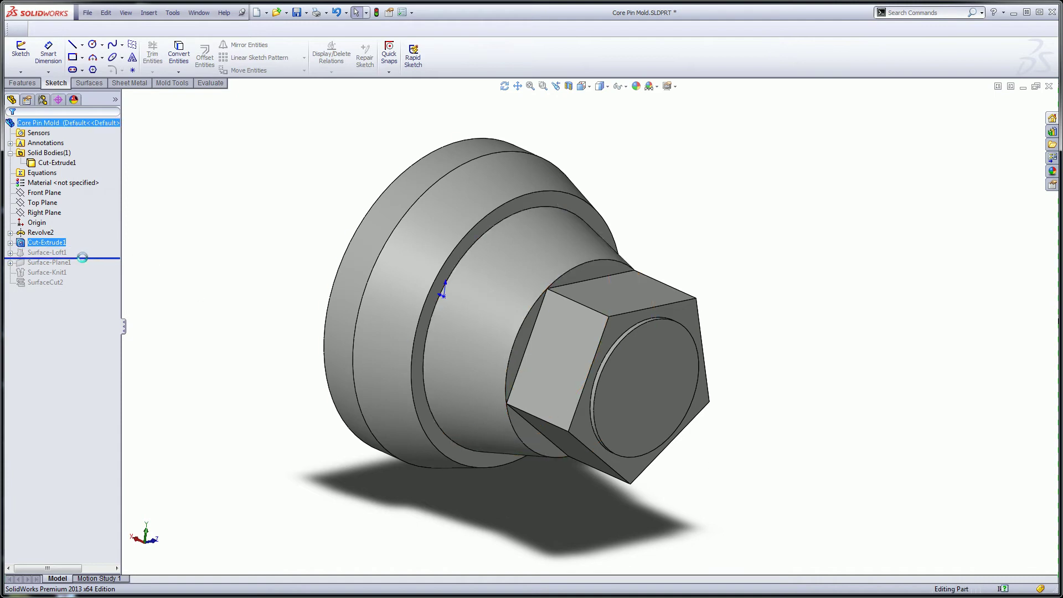
click(9, 272)
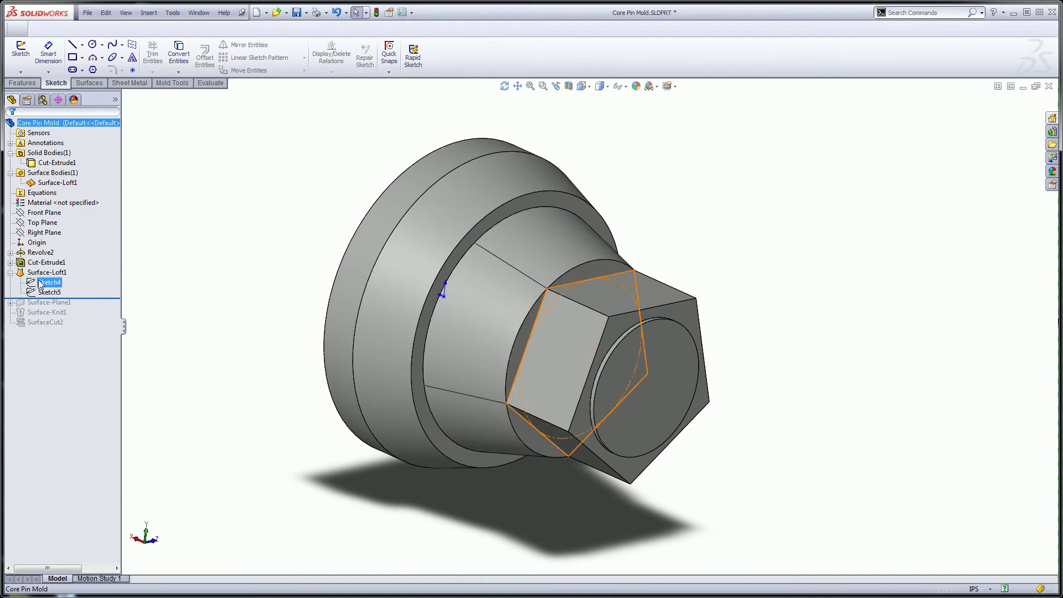
click(41, 282)
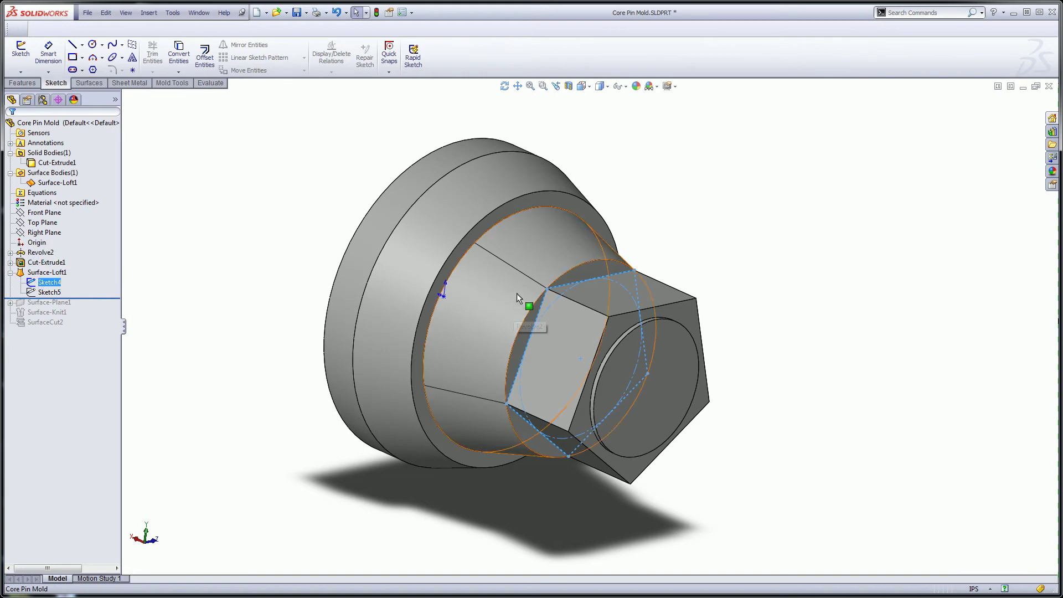
click(49, 292)
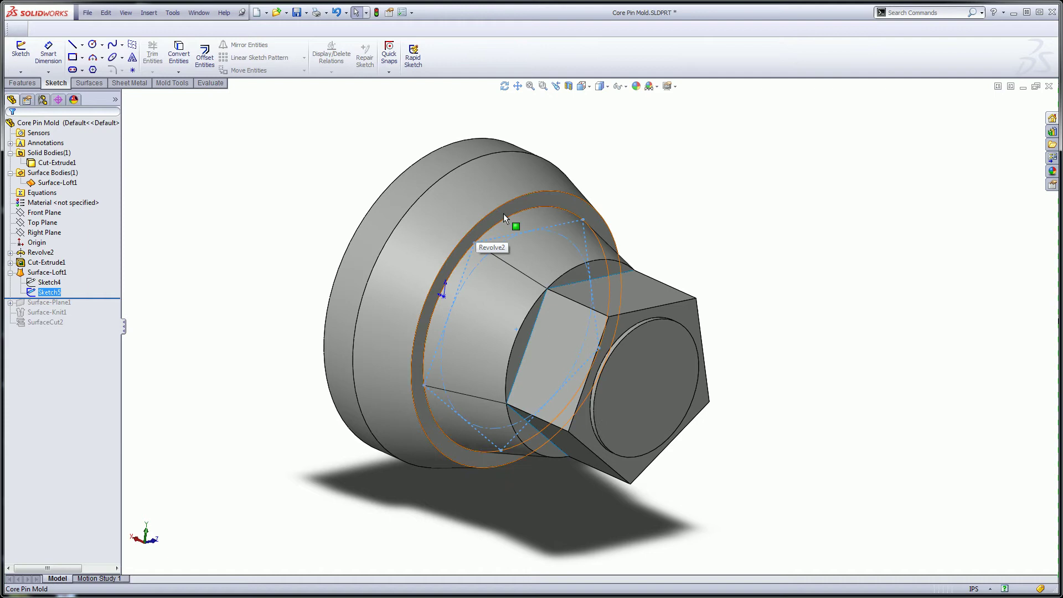
click(34, 161)
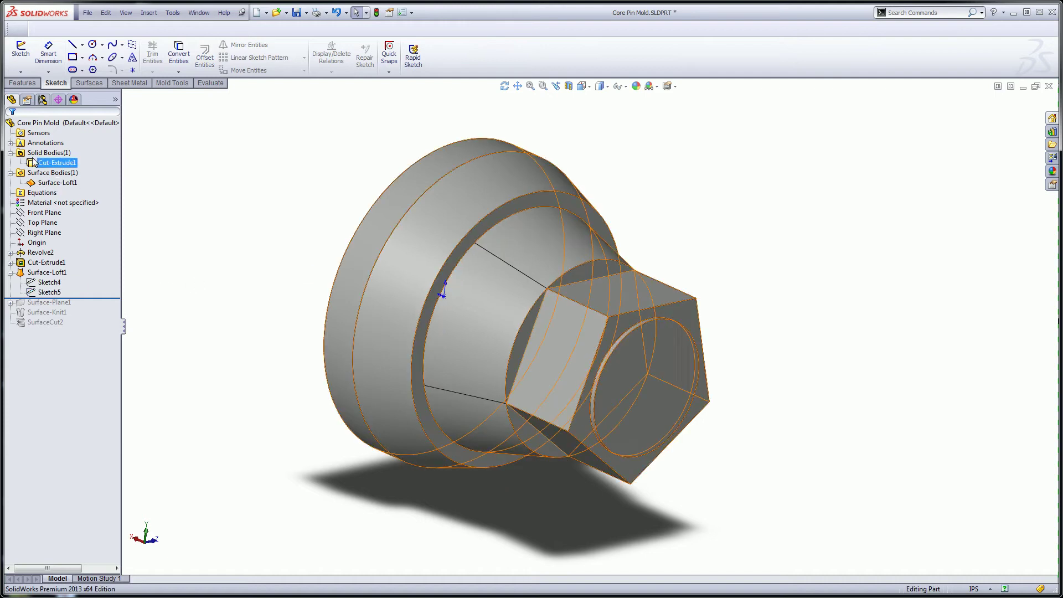
click(36, 139)
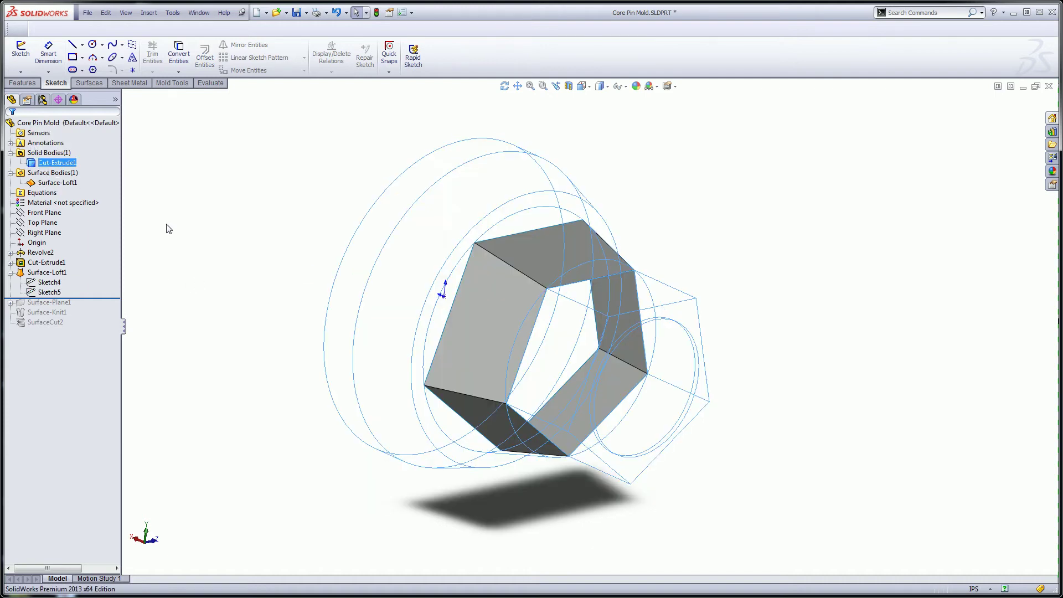
click(39, 272)
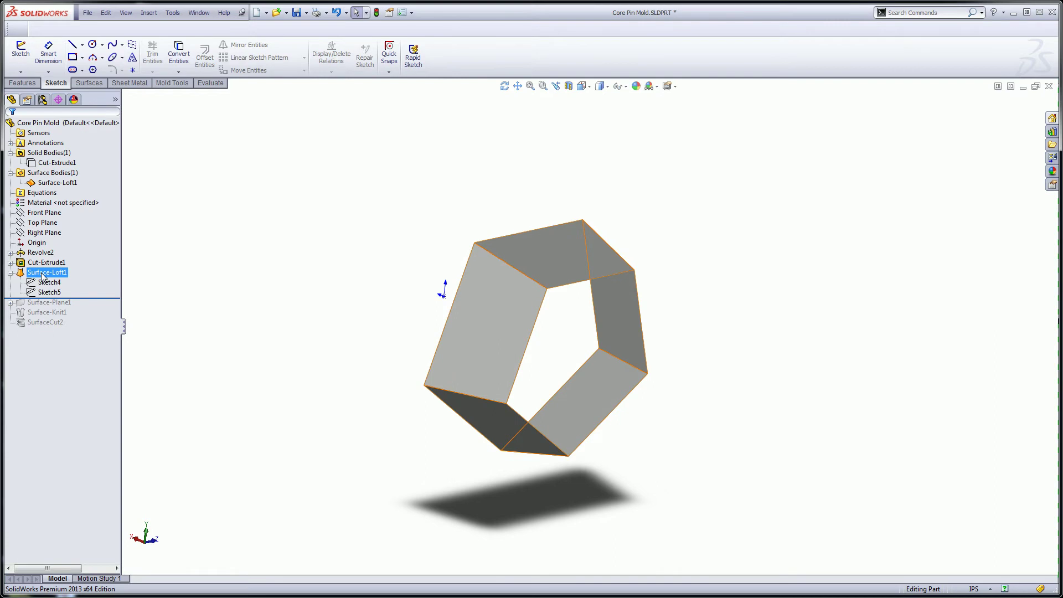
click(170, 294)
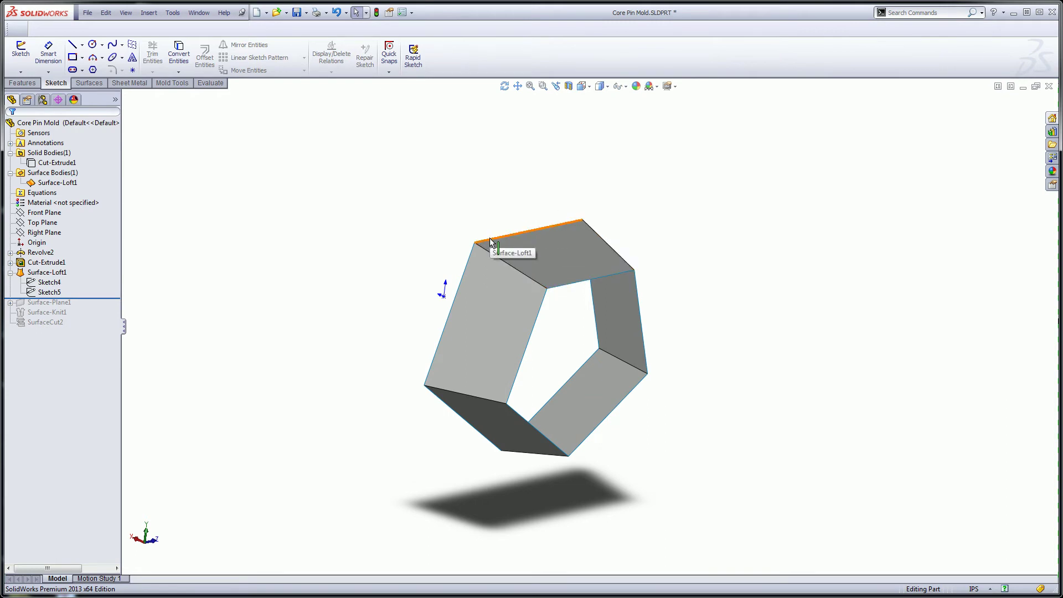
Roll forward to Surface-Plane1 and inspect its Sketch6 circular cap surface.
drag(103, 298, 103, 308)
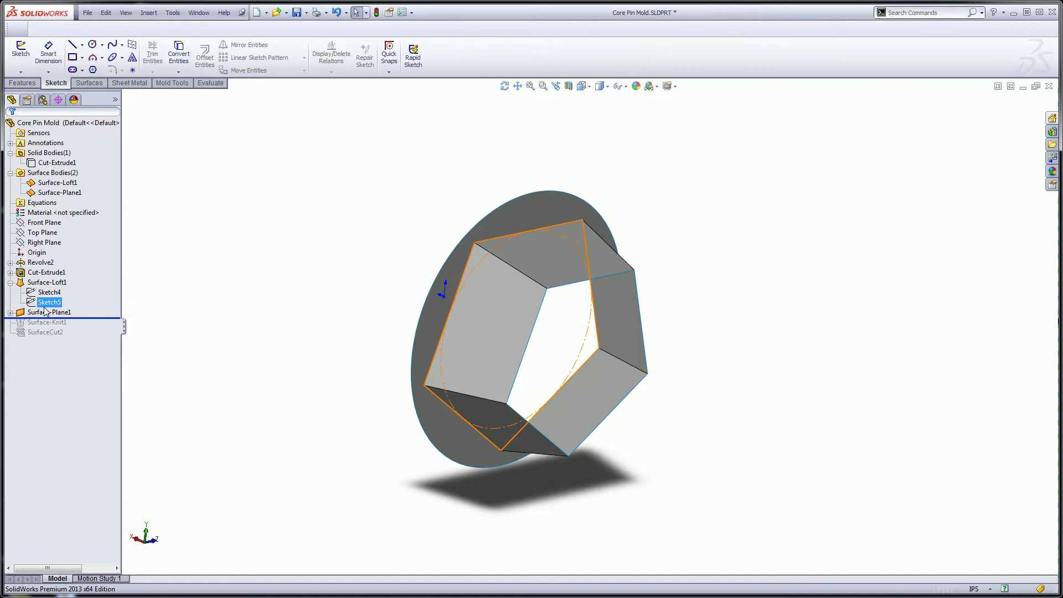
click(10, 311)
click(49, 322)
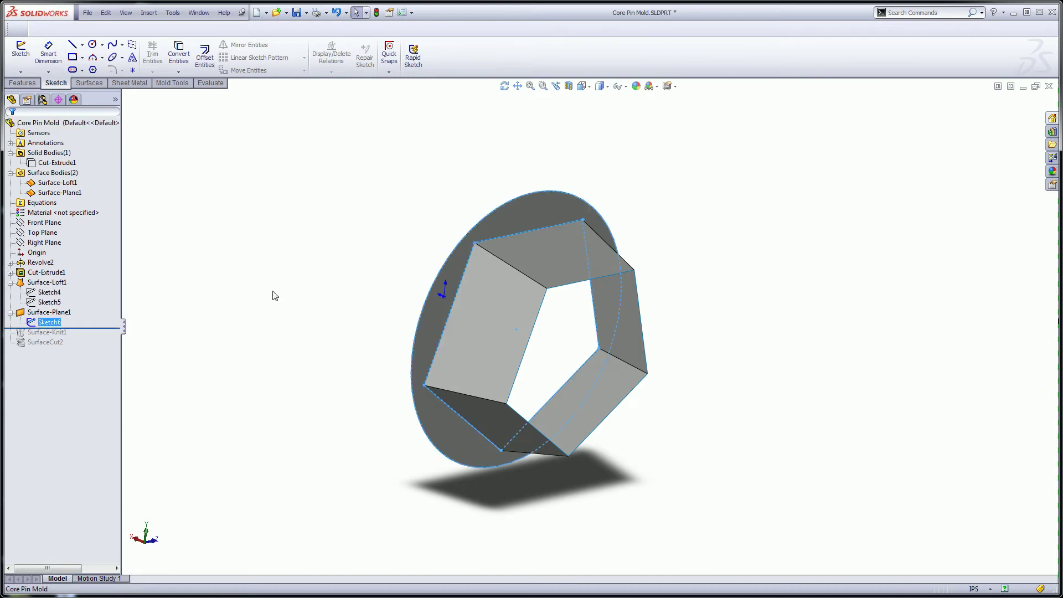
middle_drag(273, 297, 294, 237)
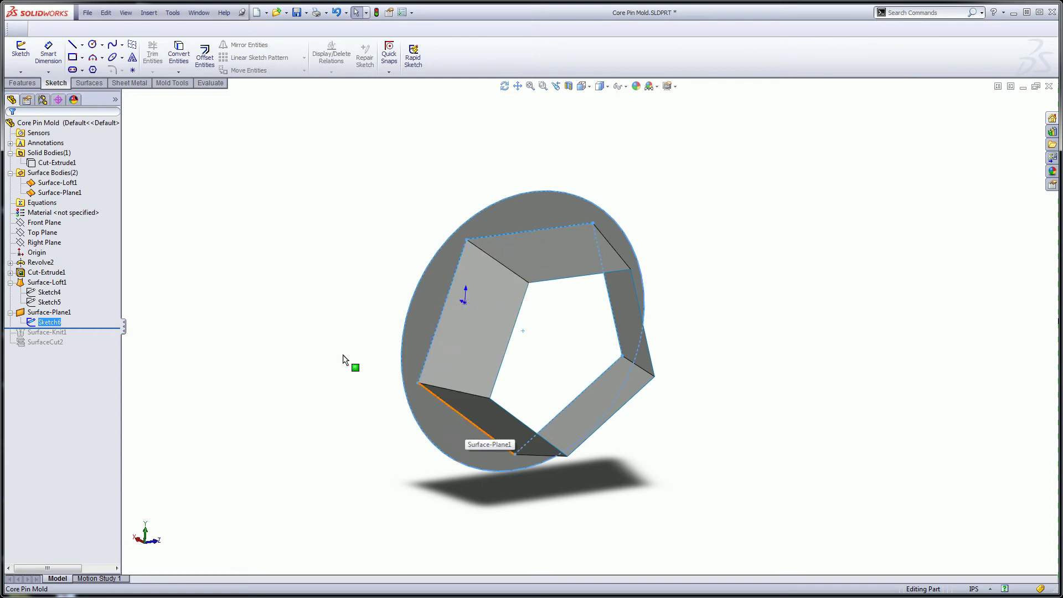
click(54, 315)
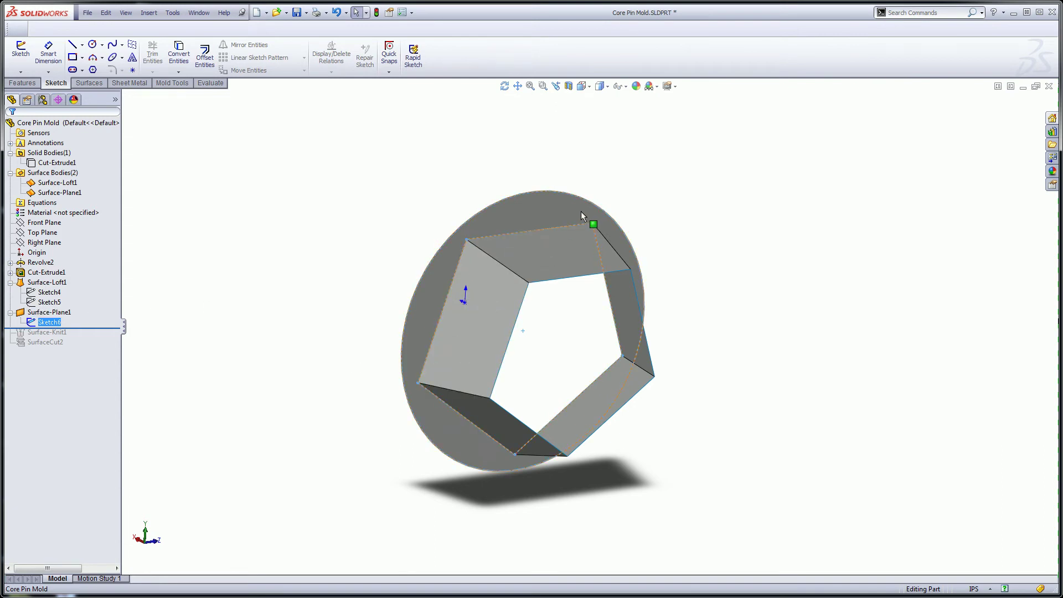
click(532, 214)
click(504, 86)
mouse_move(438, 181)
mouse_down()
mouse_move(489, 177)
mouse_move(448, 185)
mouse_up()
key(Escape)
Roll forward through Surface-Knit1 to SurfaceCut2 with the solid body shown, then start a new document.
drag(100, 327, 96, 337)
click(47, 325)
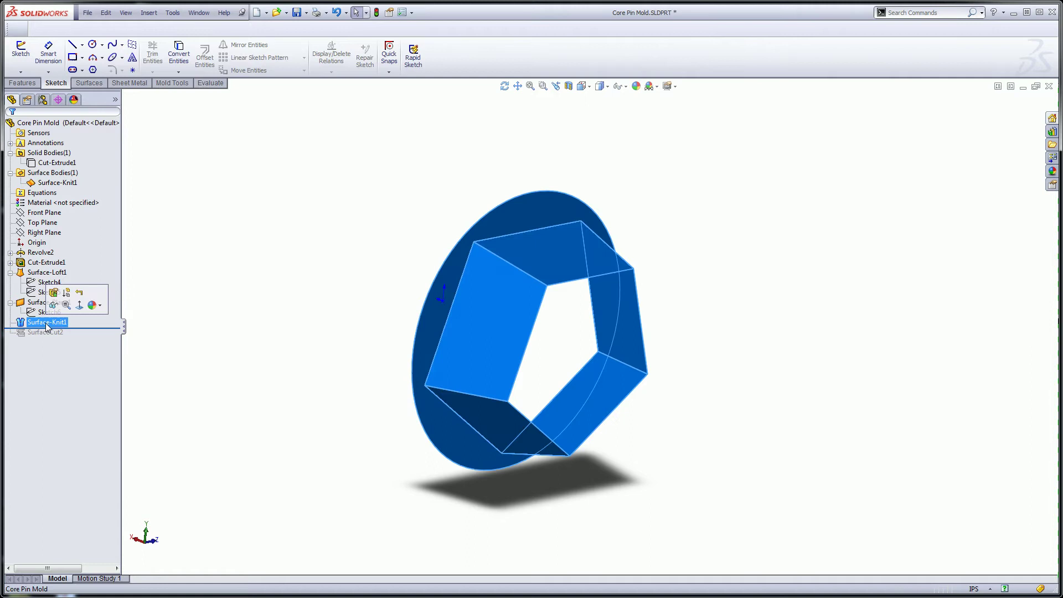
click(85, 328)
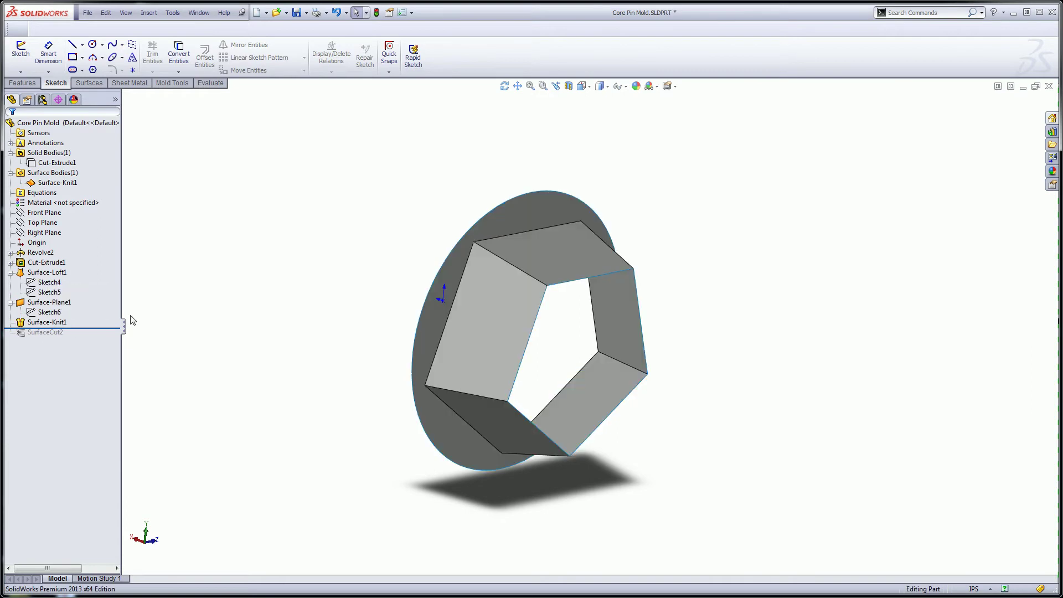
click(45, 163)
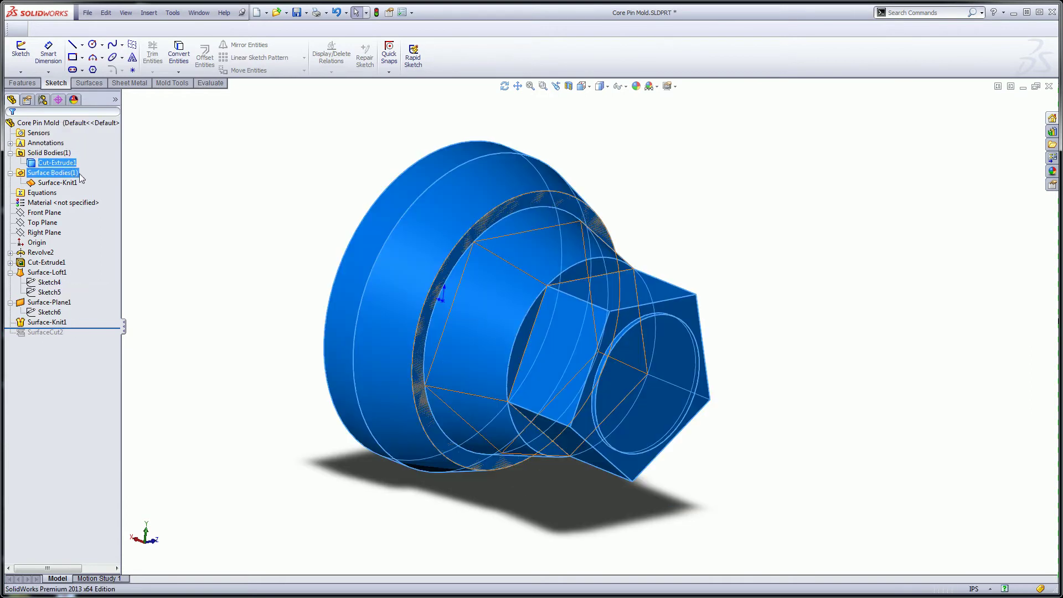
click(177, 317)
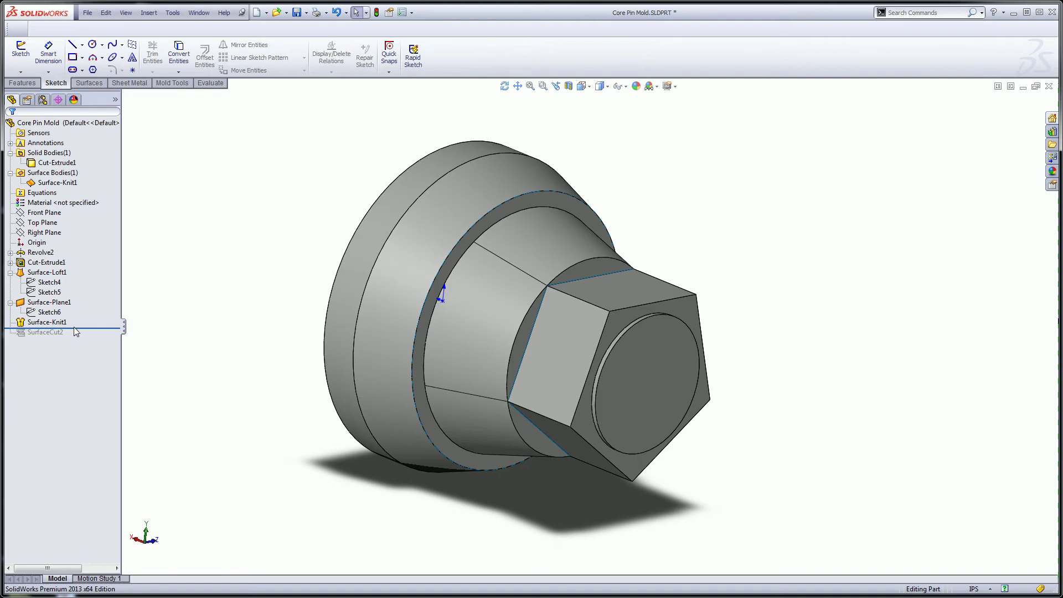
drag(82, 327, 81, 338)
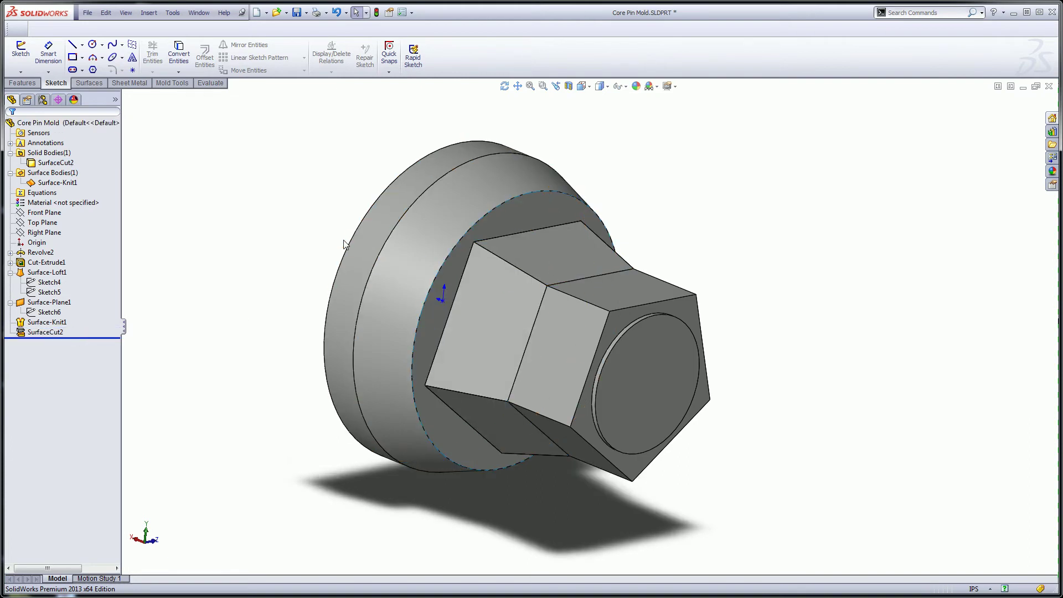
middle_drag(308, 208, 297, 203)
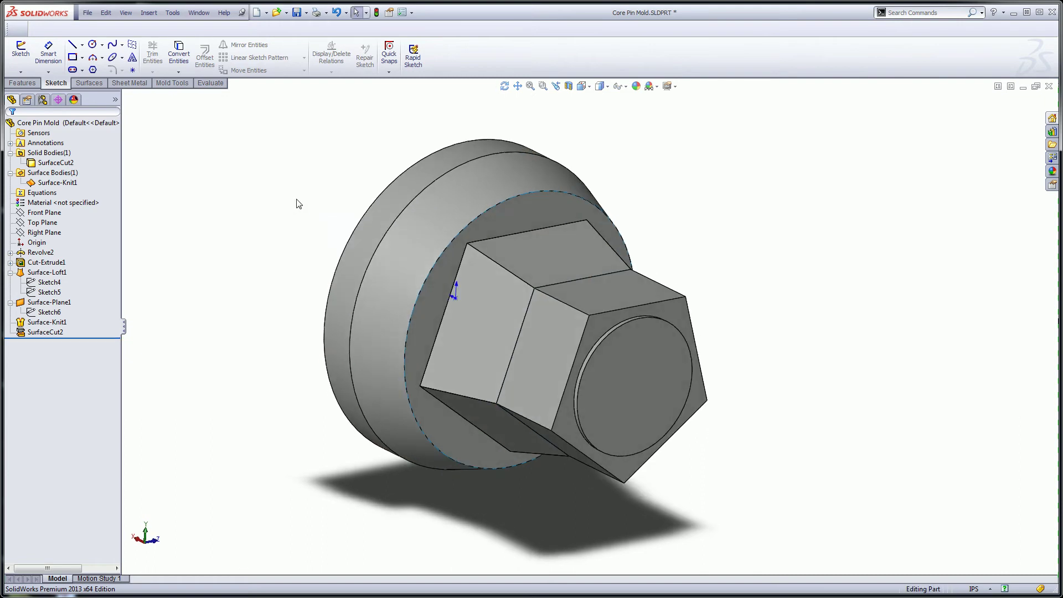
click(266, 12)
click(279, 25)
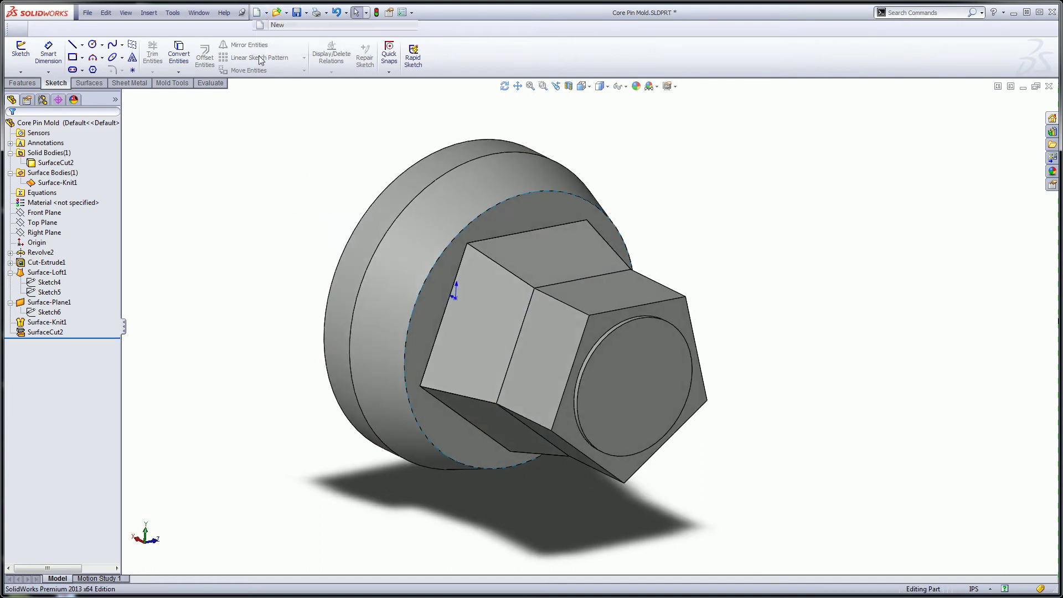
Create a new part and sketch a closed five-sided profile from the origin on Front Plane.
double_click(326, 123)
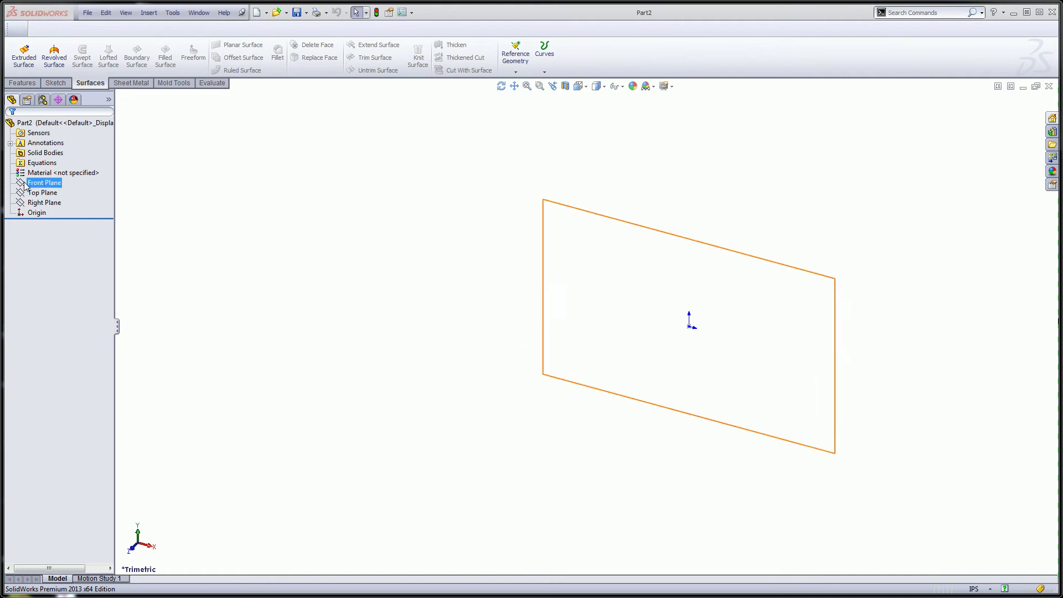
click(41, 182)
click(32, 167)
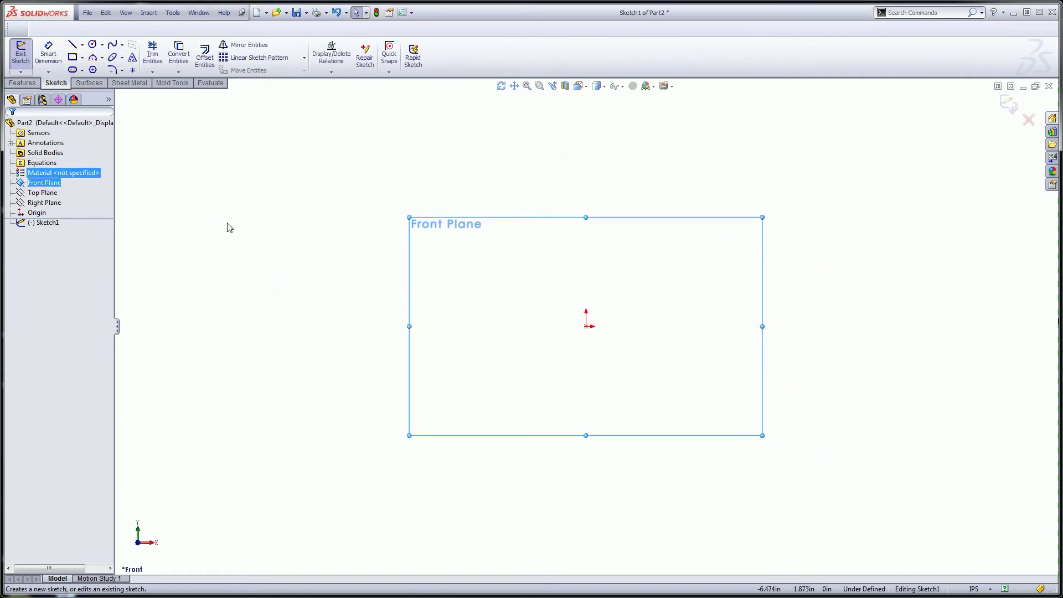
click(72, 44)
click(586, 326)
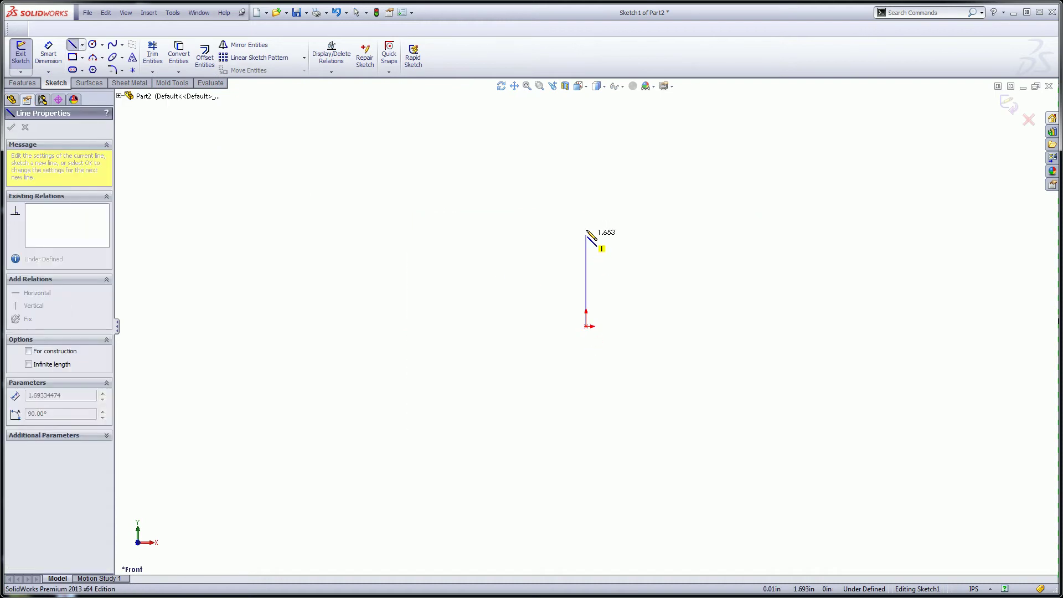
click(585, 220)
click(626, 220)
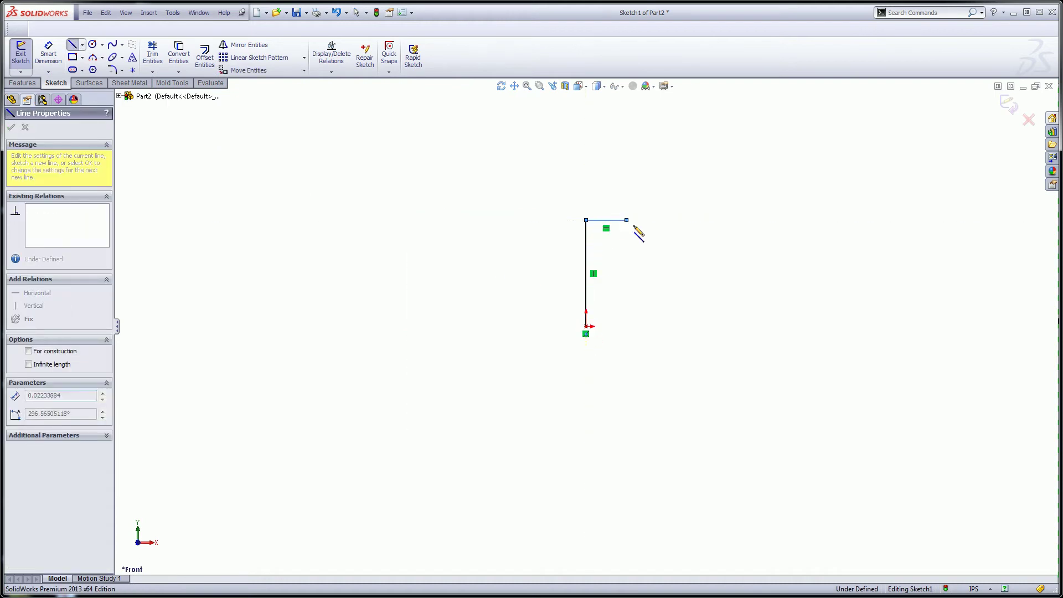
click(662, 236)
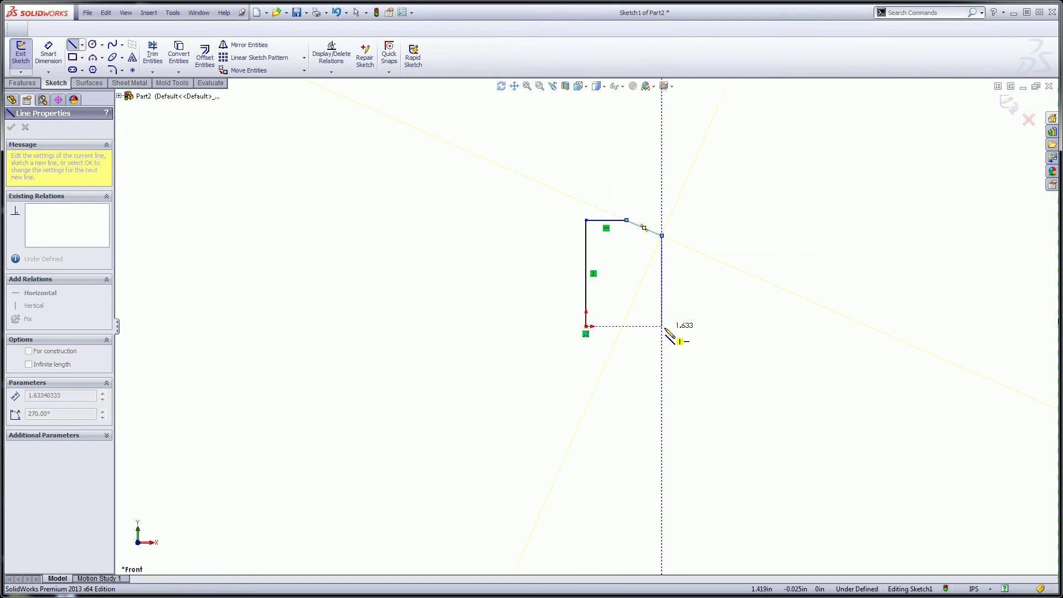
click(662, 326)
click(585, 326)
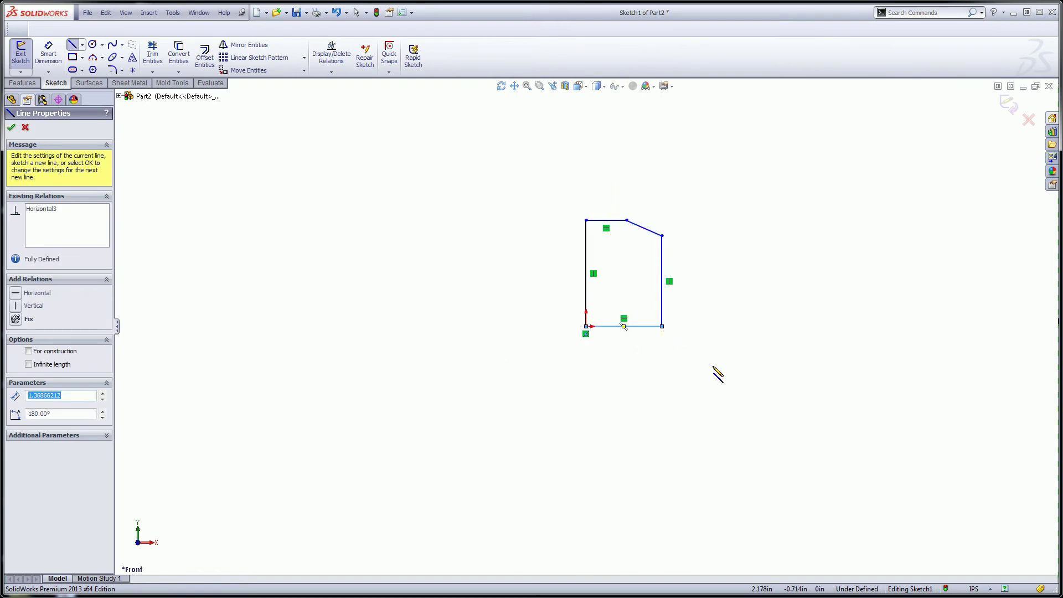
Add a horizontal line along the axis and make both axis lines construction geometry.
click(719, 327)
click(747, 326)
right_click(760, 349)
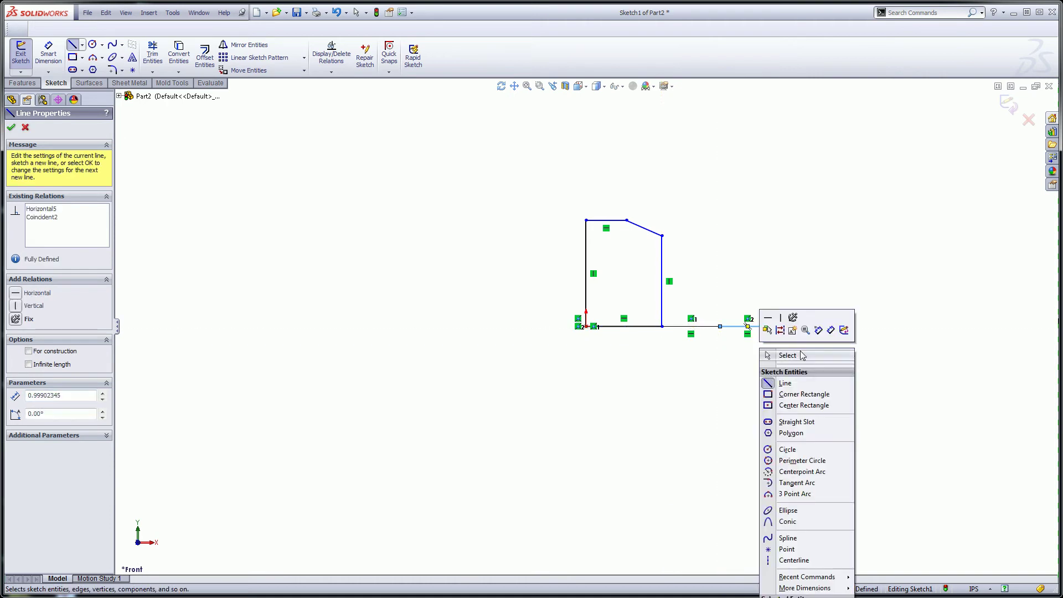
click(797, 360)
drag(758, 291, 684, 356)
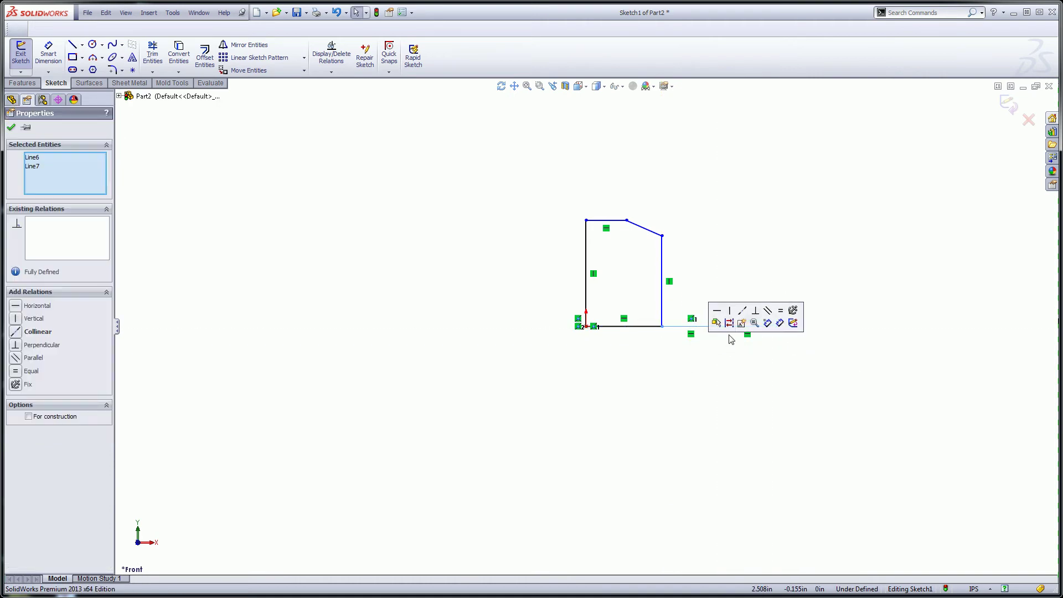
click(729, 323)
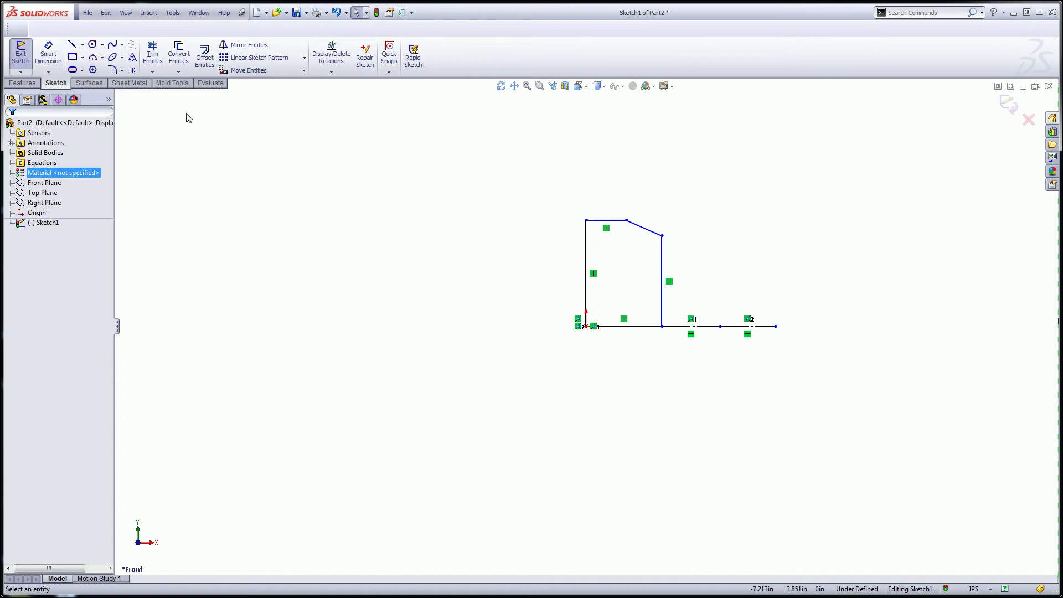
Dimension the profile's diameter 4, right-side height 3.5 and top line .5.
click(48, 53)
click(607, 220)
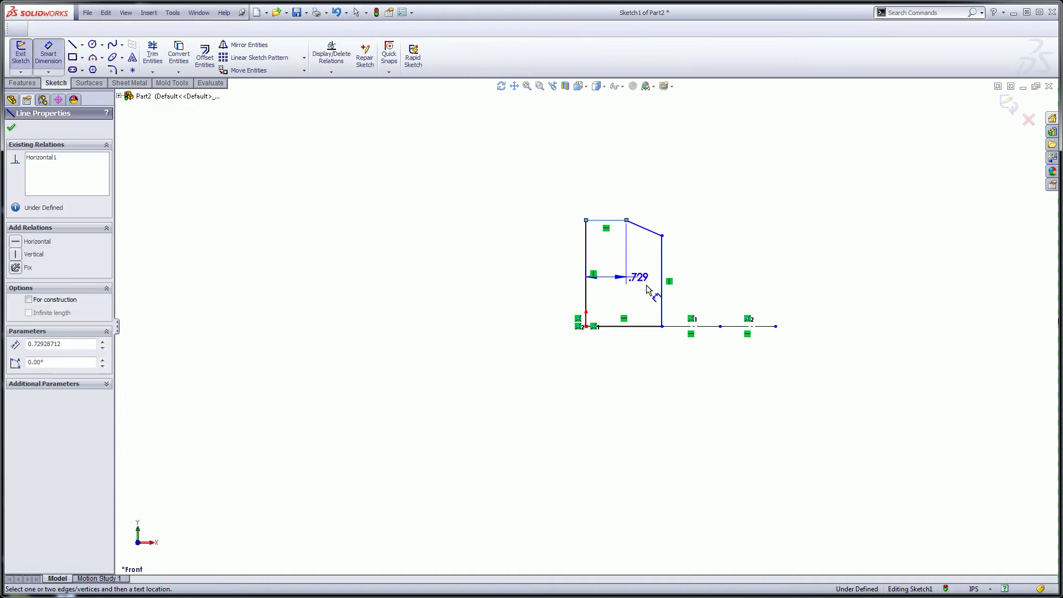
click(687, 325)
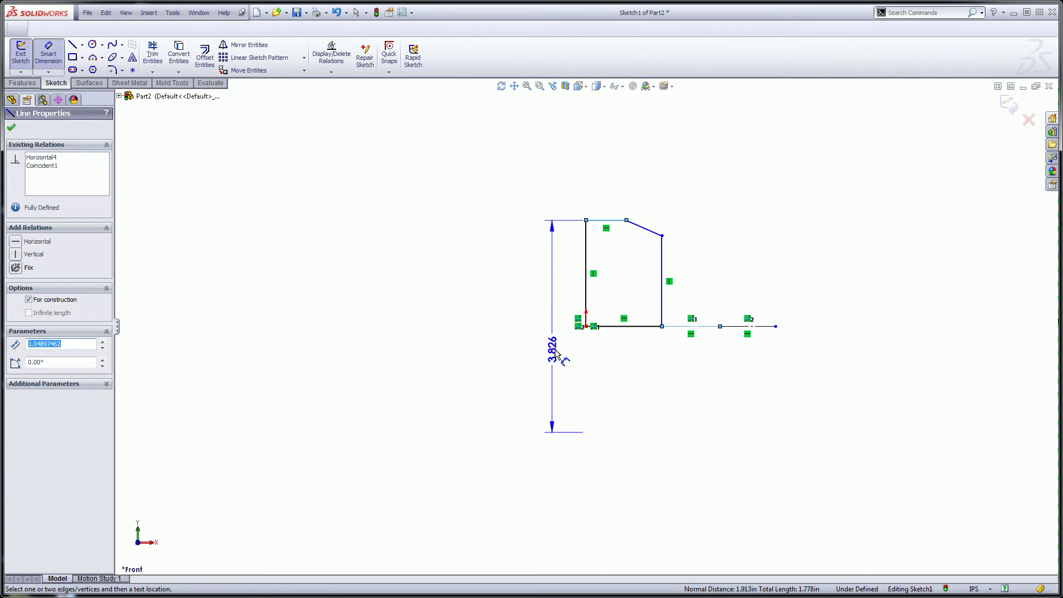
click(536, 354)
text(4)
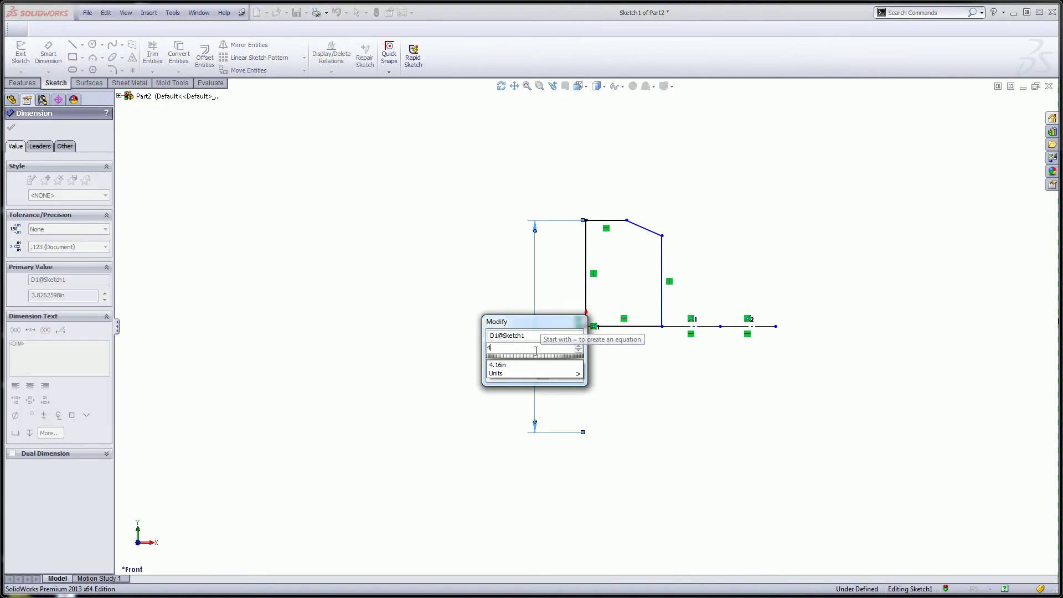
key(Return)
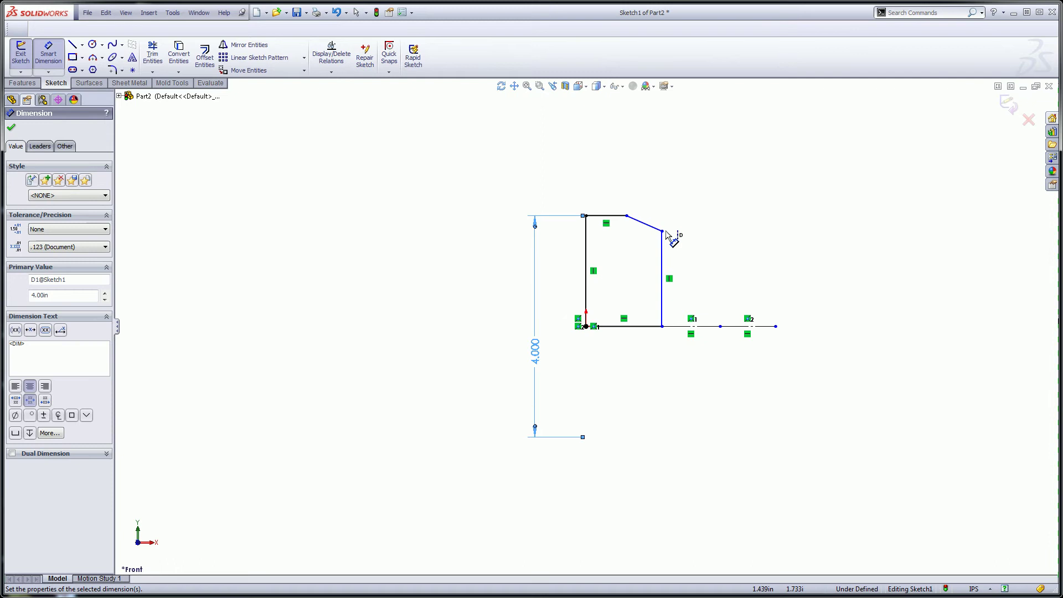
click(664, 231)
click(696, 267)
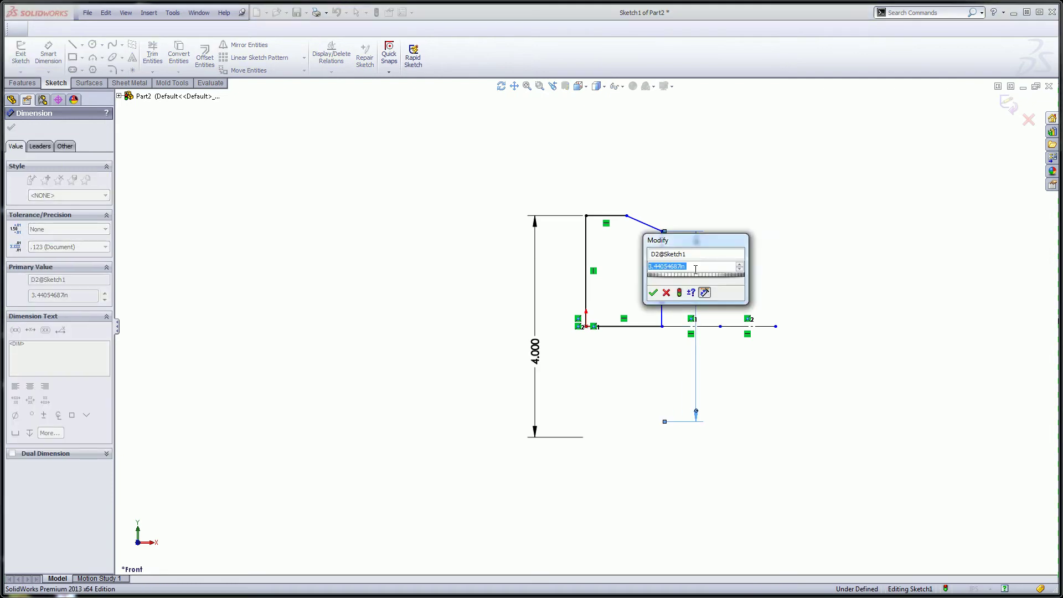
text(3.5)
key(Return)
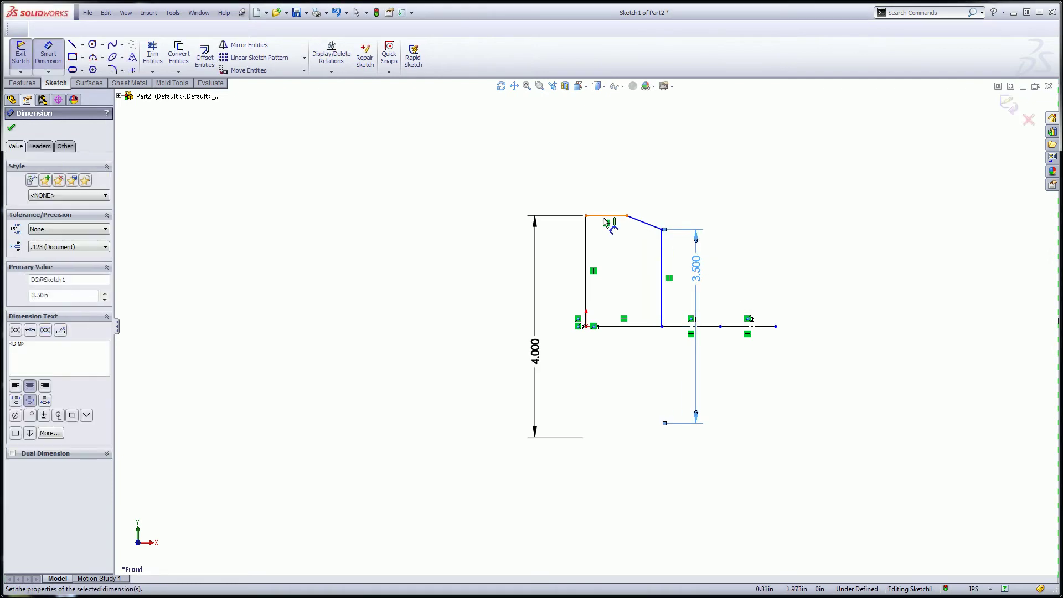
click(604, 217)
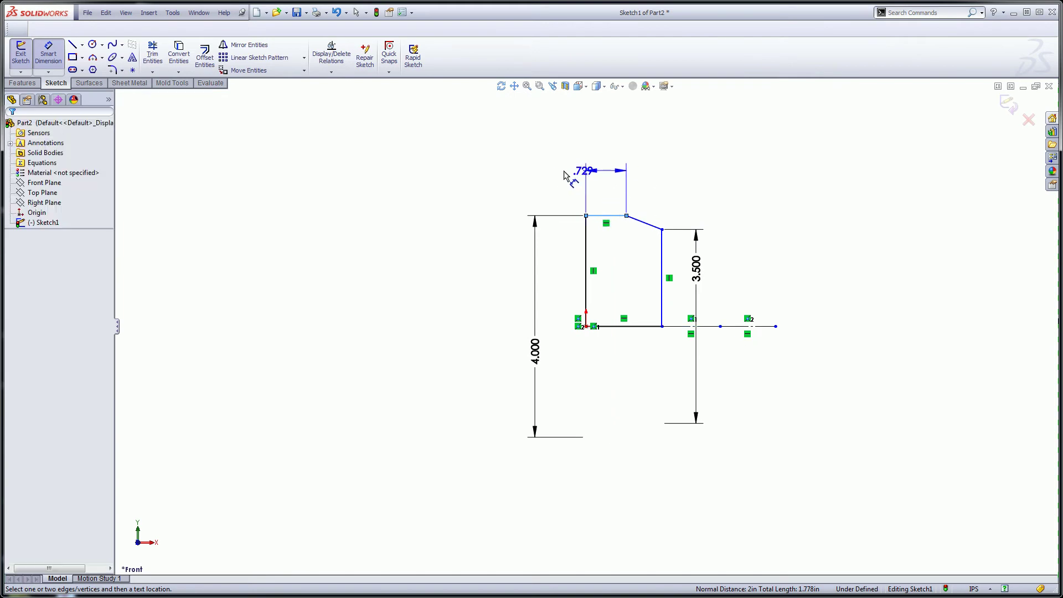
click(543, 173)
text(.5)
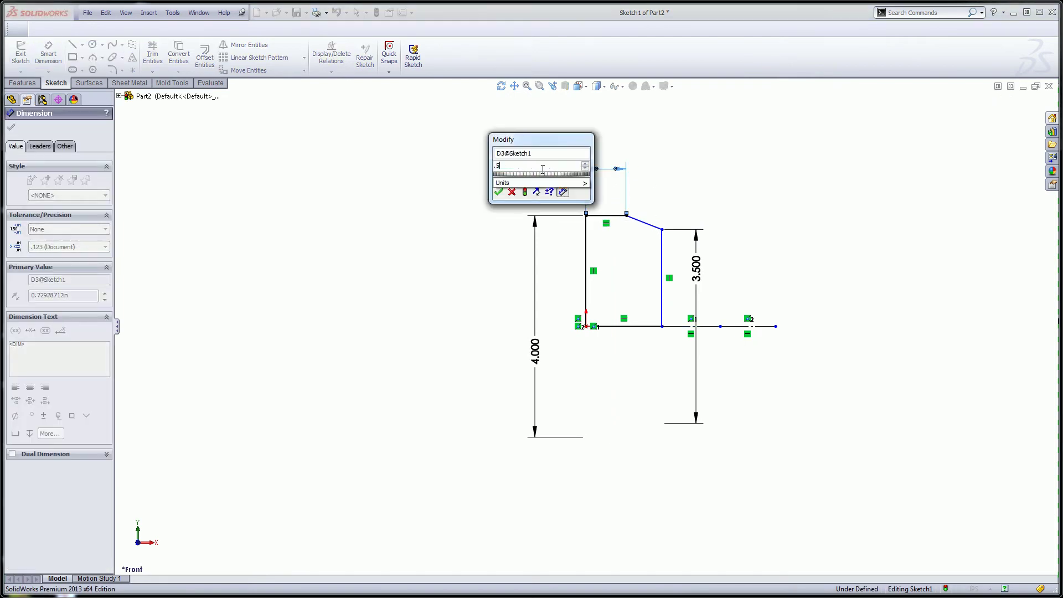
key(Return)
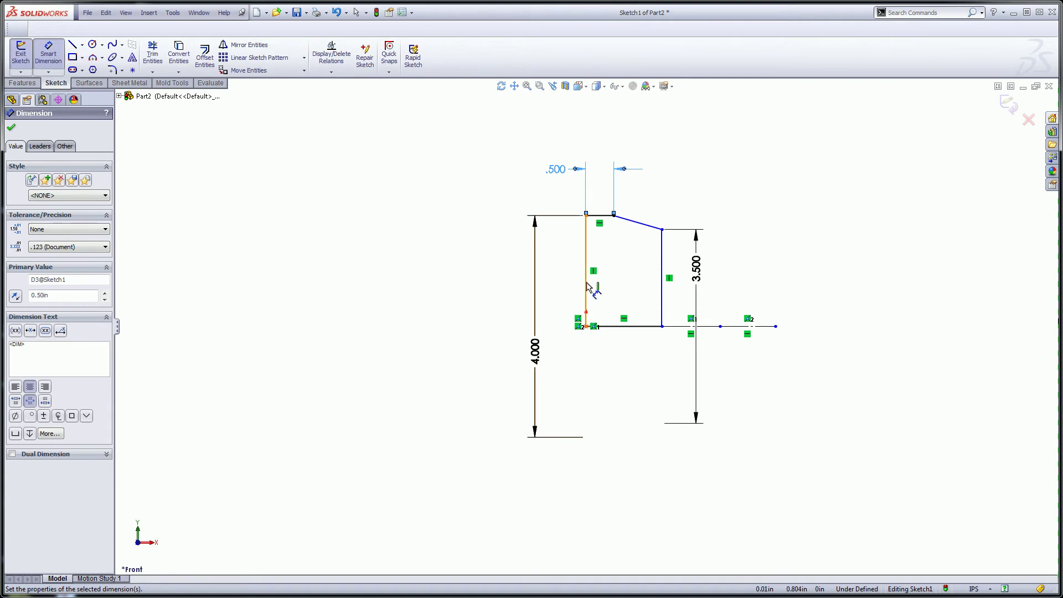
Dimension the overall width 3.5, the axis segment 1.125 and the width 2.25.
click(587, 283)
click(775, 326)
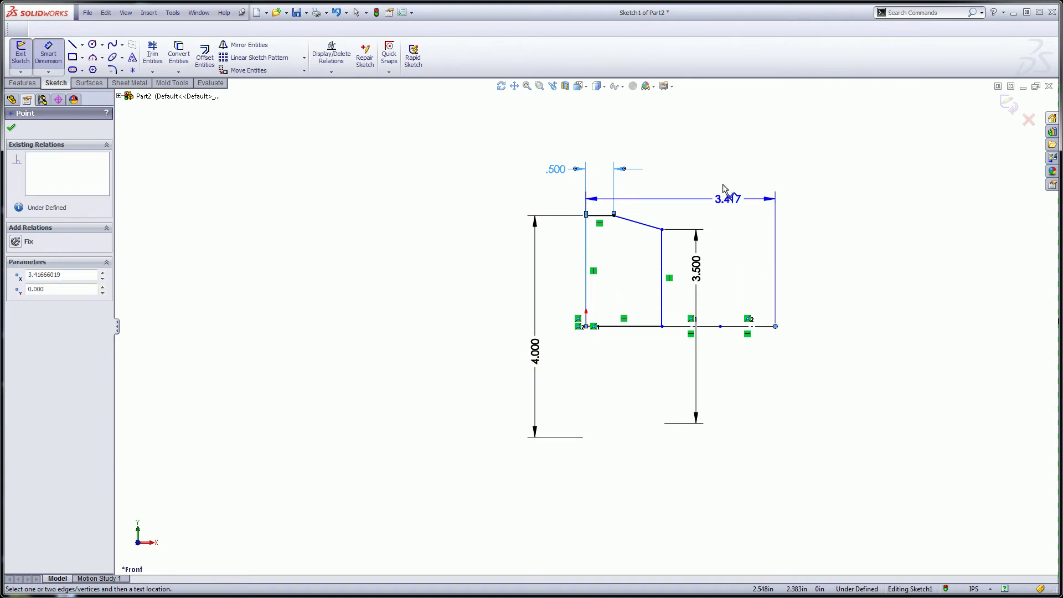
click(693, 137)
text(3.5)
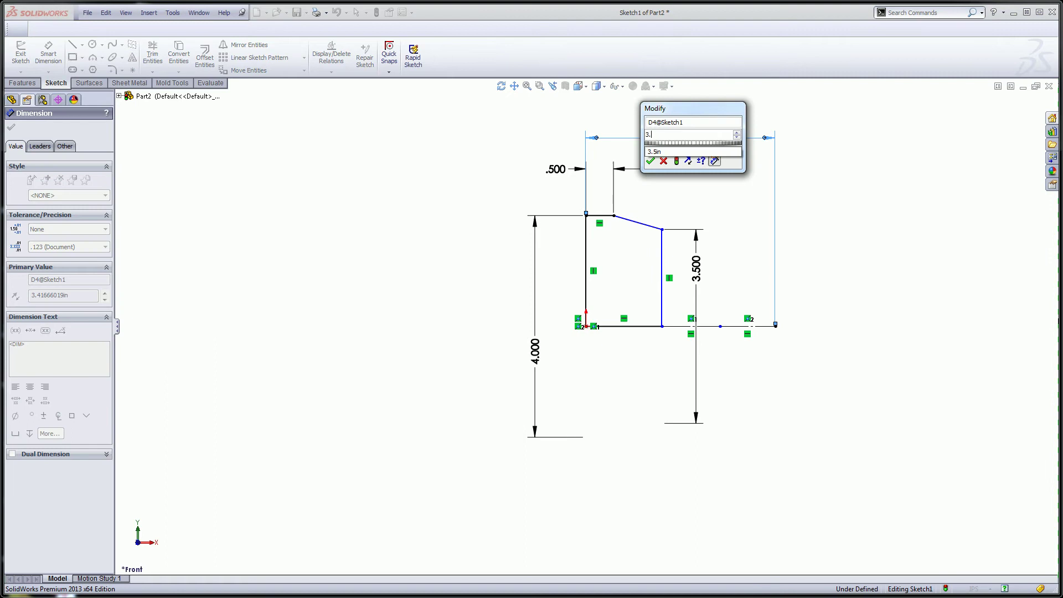
key(Return)
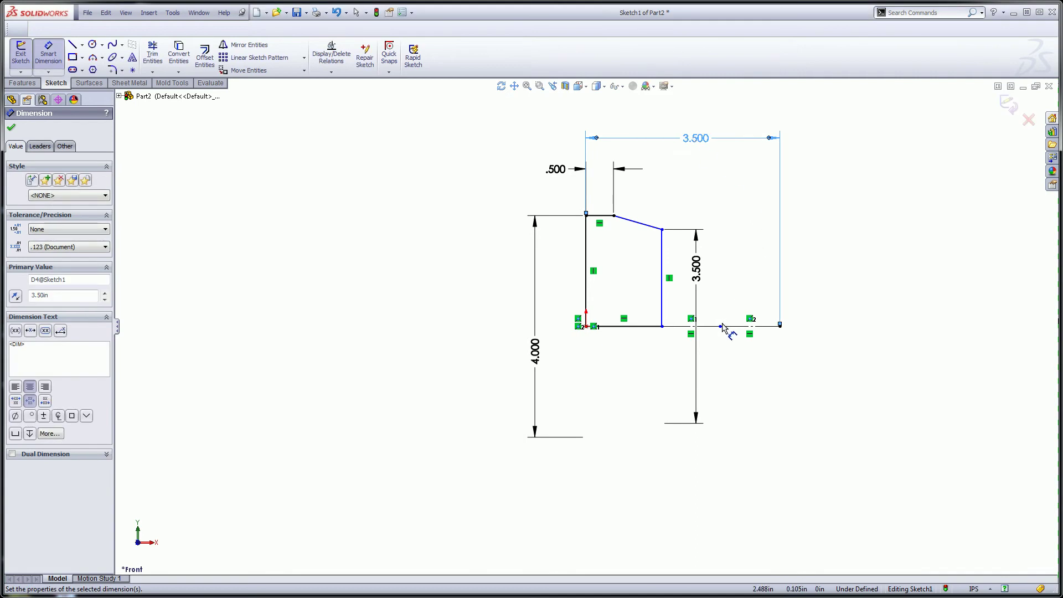
click(740, 327)
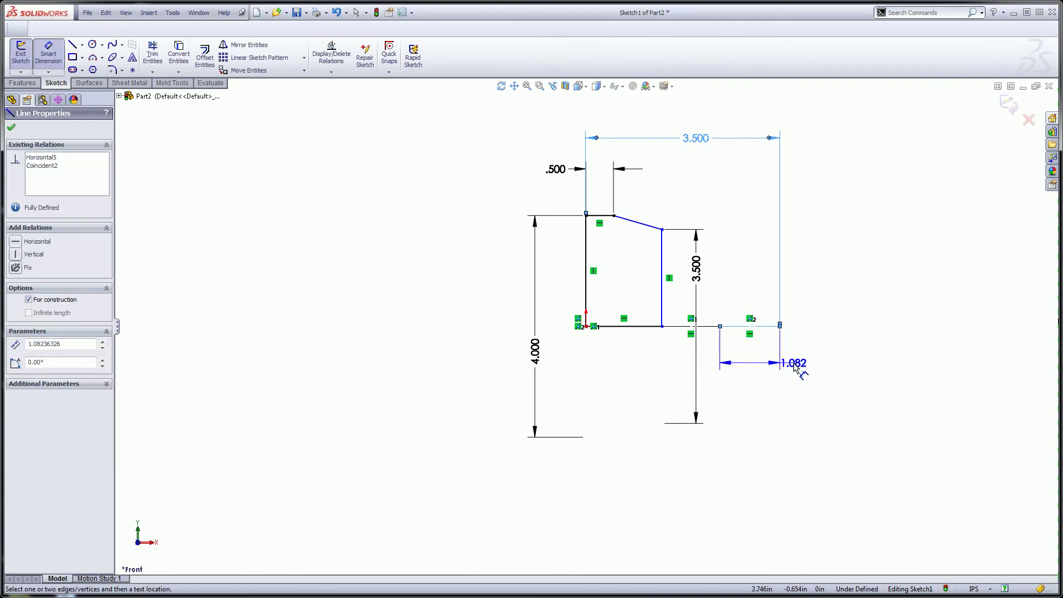
click(765, 370)
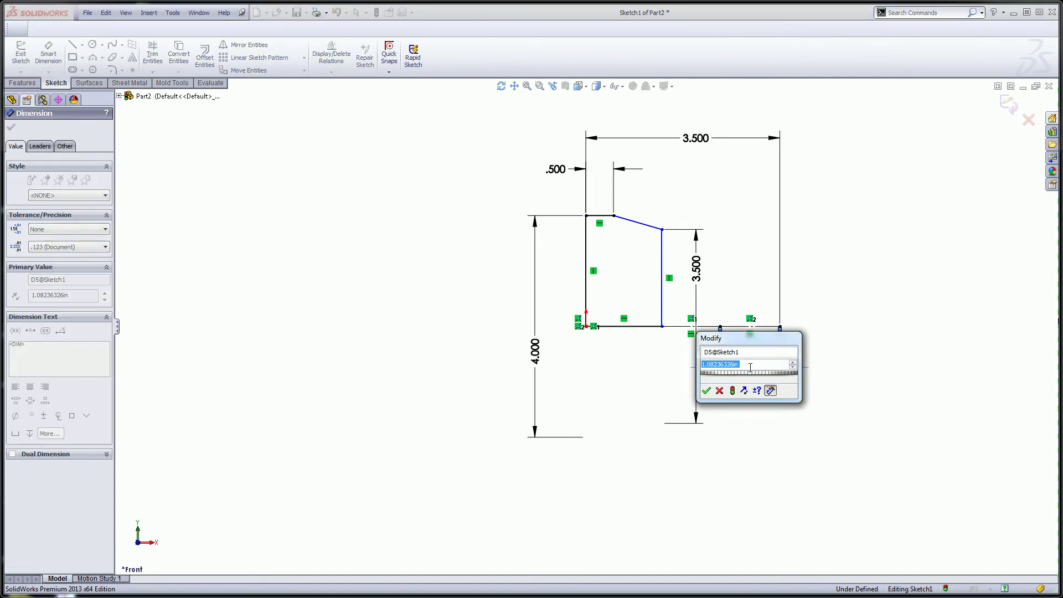
text(1.12)
key(Return)
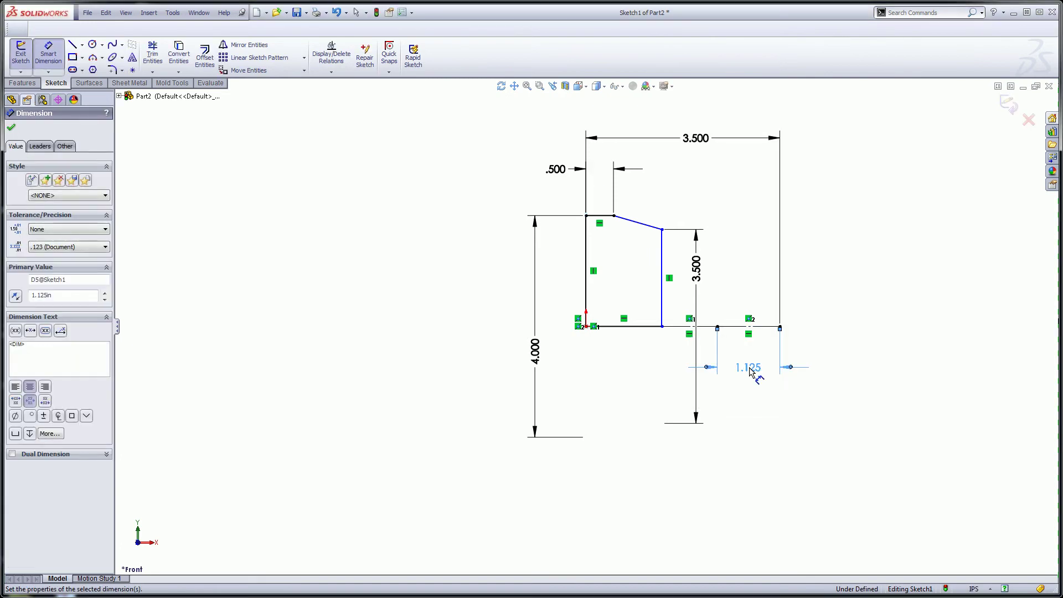
click(779, 328)
click(662, 307)
click(715, 187)
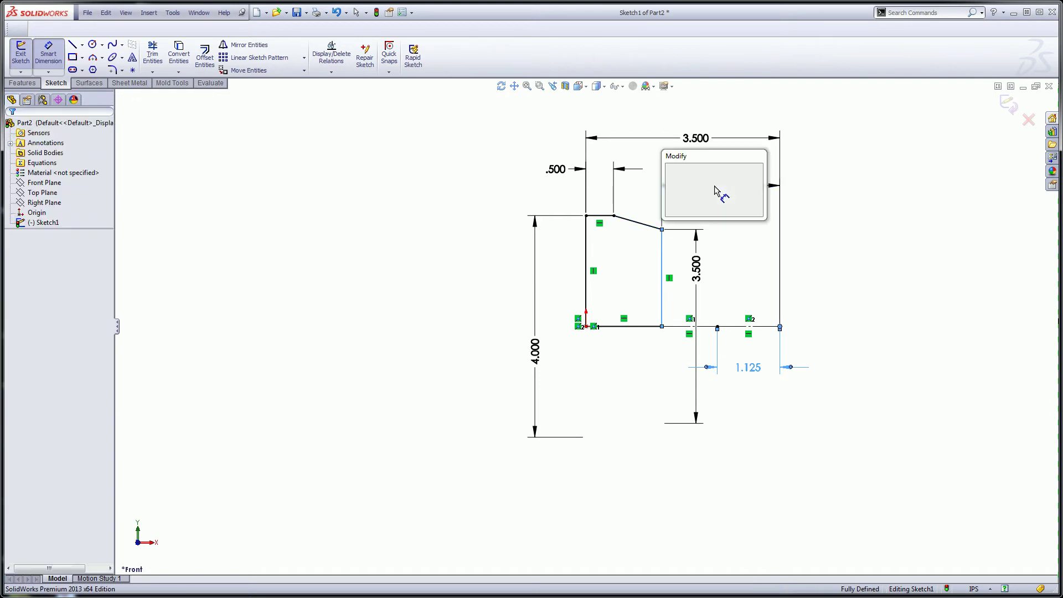
text(2.25)
key(Return)
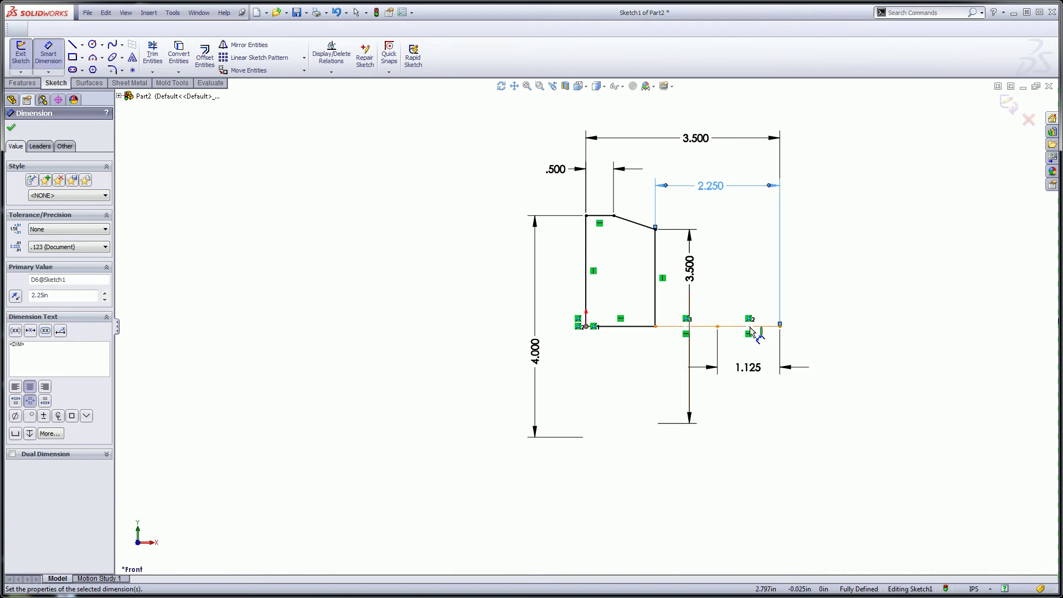
Revolve Sketch1 a full 360° about its centreline to create Revolve1.
click(23, 83)
click(58, 56)
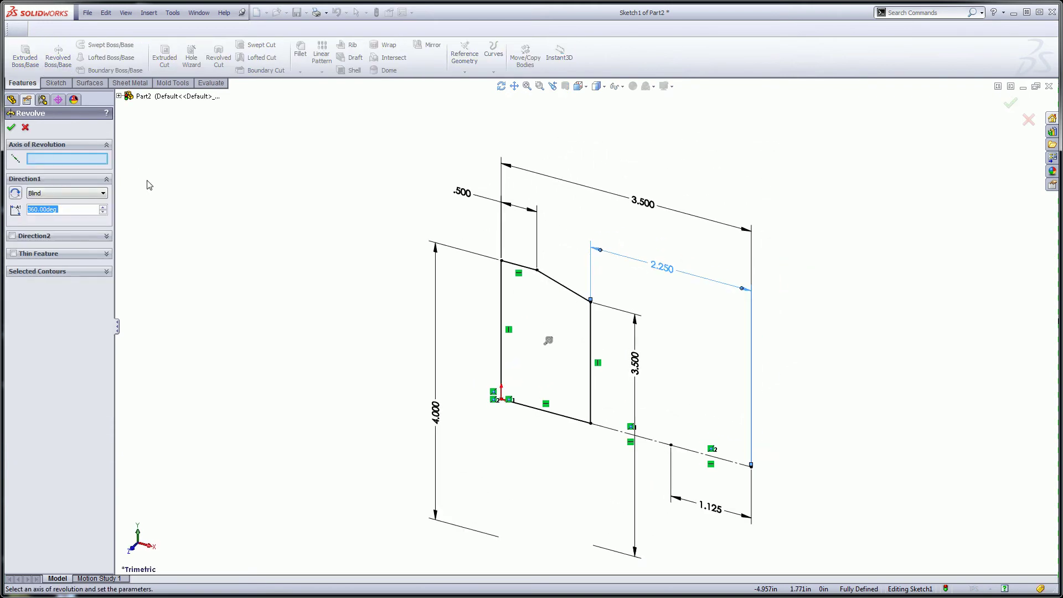
click(606, 428)
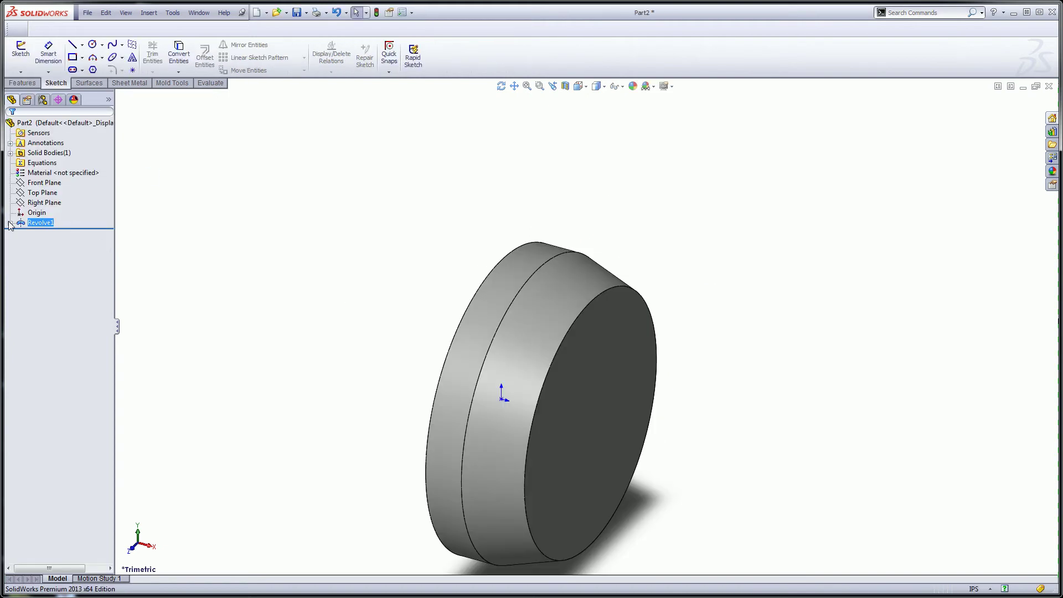
click(10, 223)
click(49, 233)
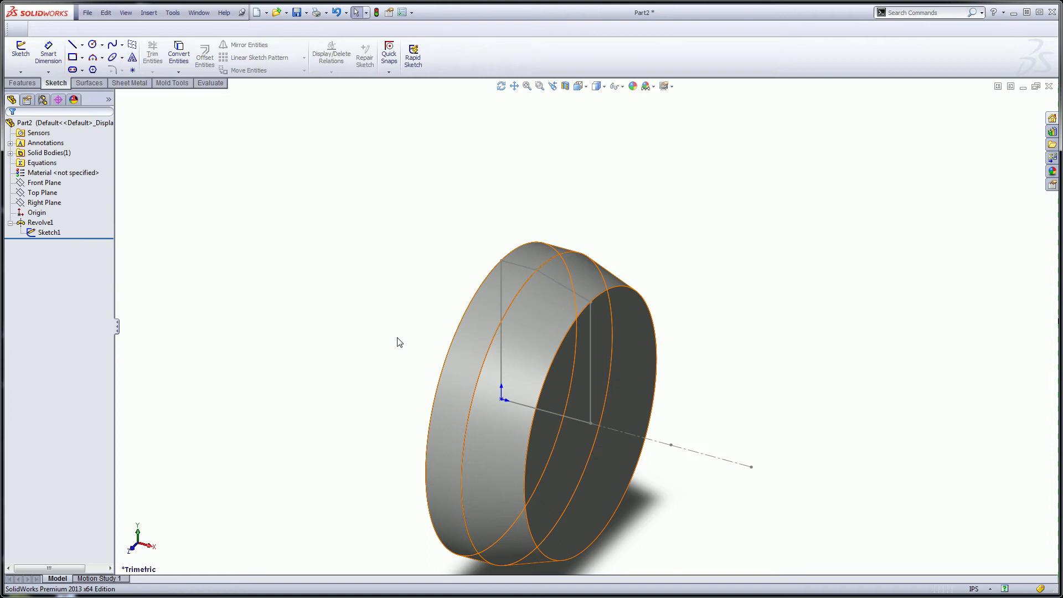
click(630, 355)
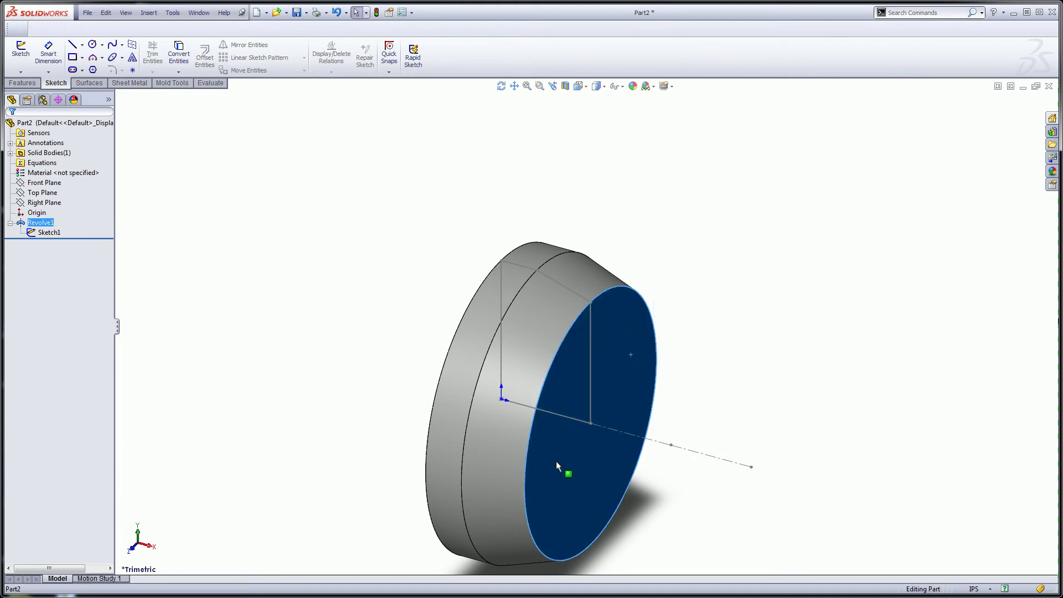
On the part's end face, sketch a pentagon centred on the origin with a horizontal top edge.
mouse_move(612, 345)
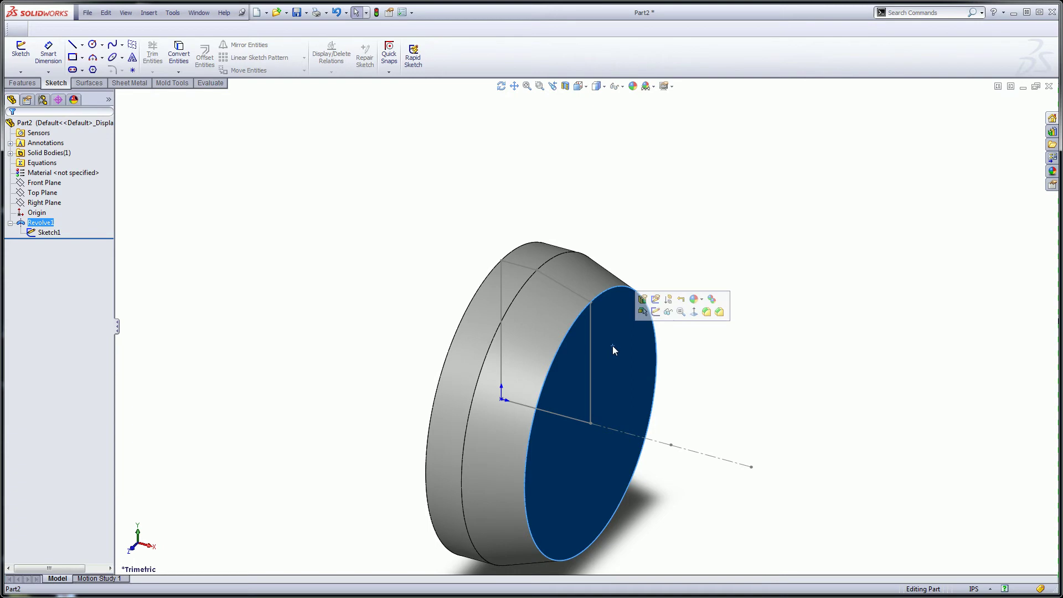
click(654, 311)
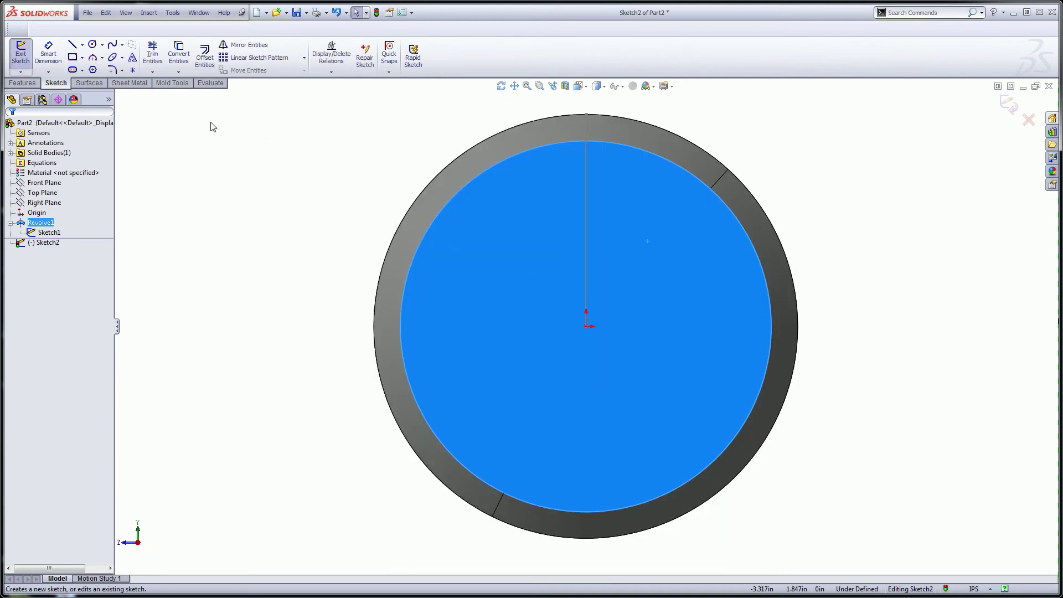
click(93, 70)
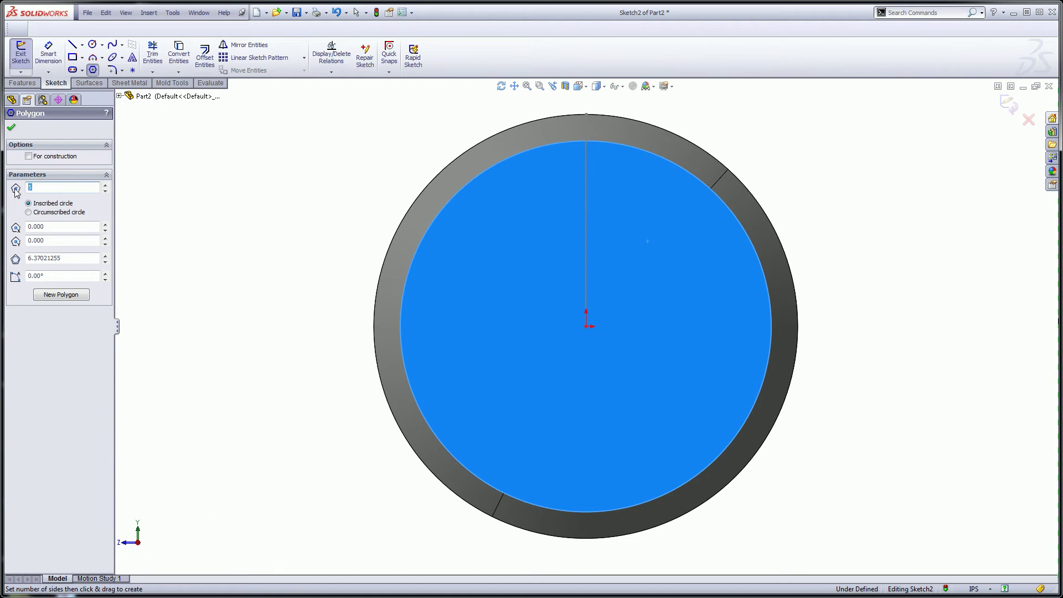
mouse_move(586, 326)
mouse_down()
mouse_move(658, 211)
mouse_move(674, 203)
mouse_up()
right_click(831, 164)
click(850, 172)
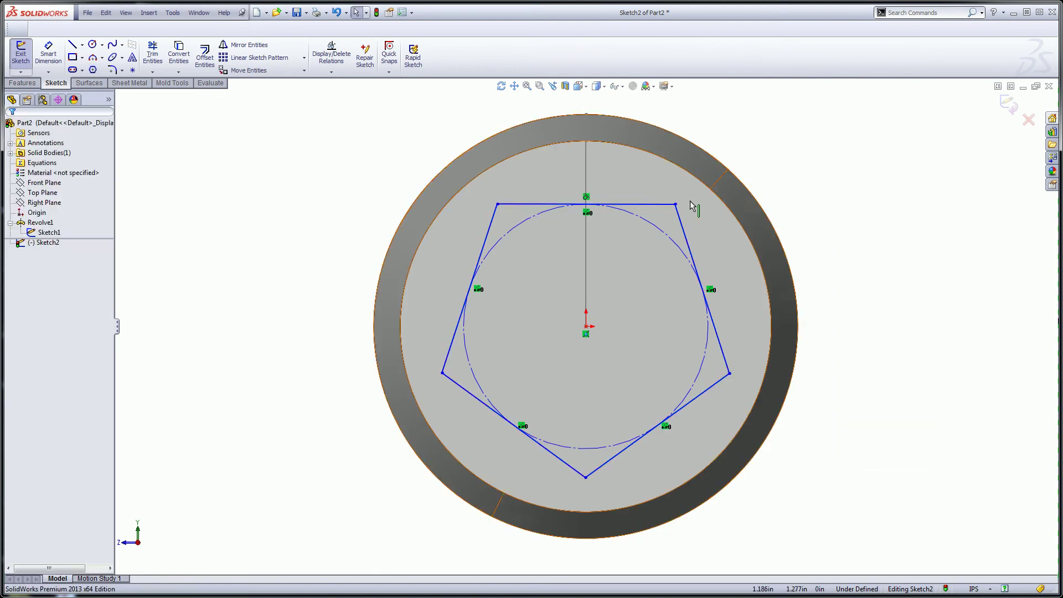
click(646, 205)
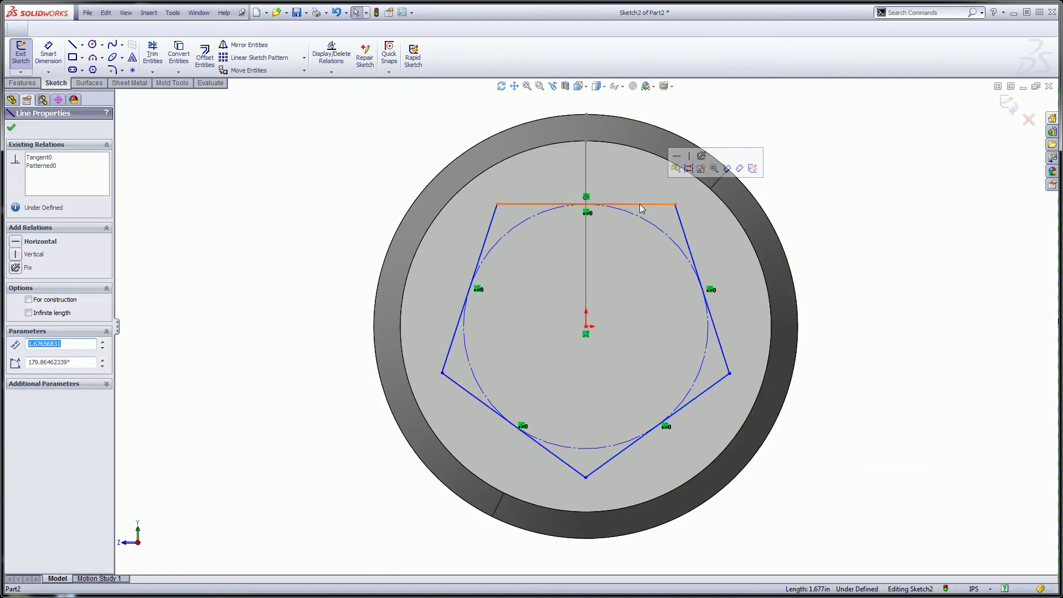
click(676, 159)
Give the pentagon's construction circle a 2.75 diameter and exit the sketch.
right_drag(822, 199, 822, 166)
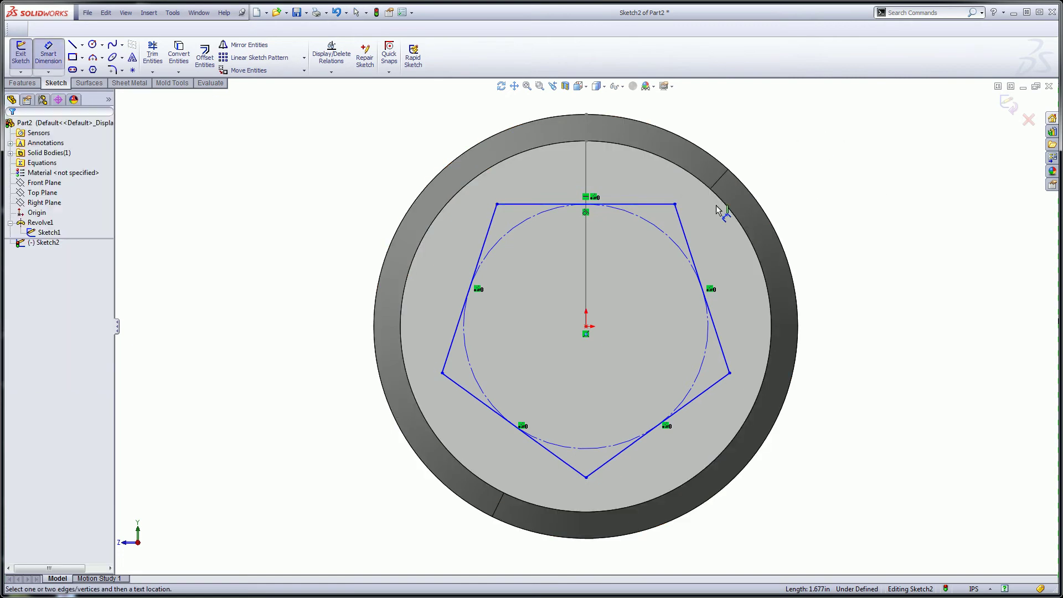
click(669, 234)
click(768, 136)
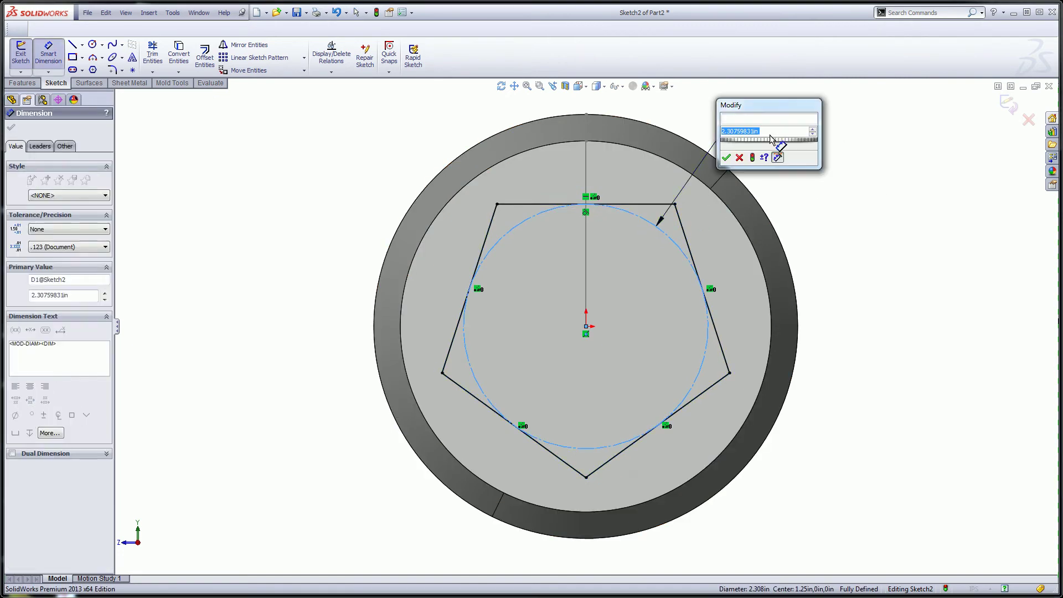
text(2.75)
key(Return)
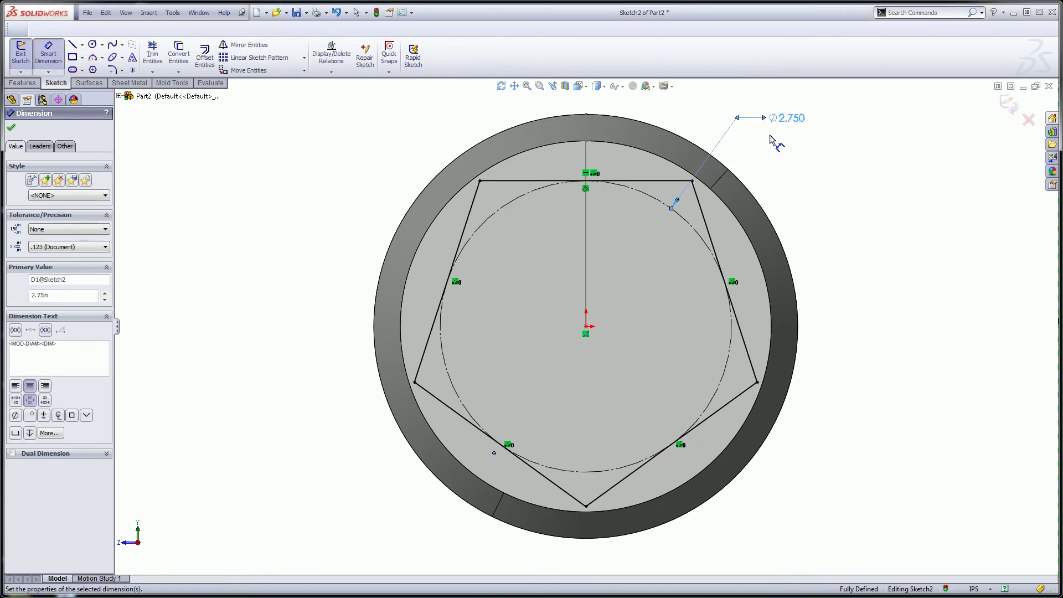
right_click(415, 151)
click(418, 154)
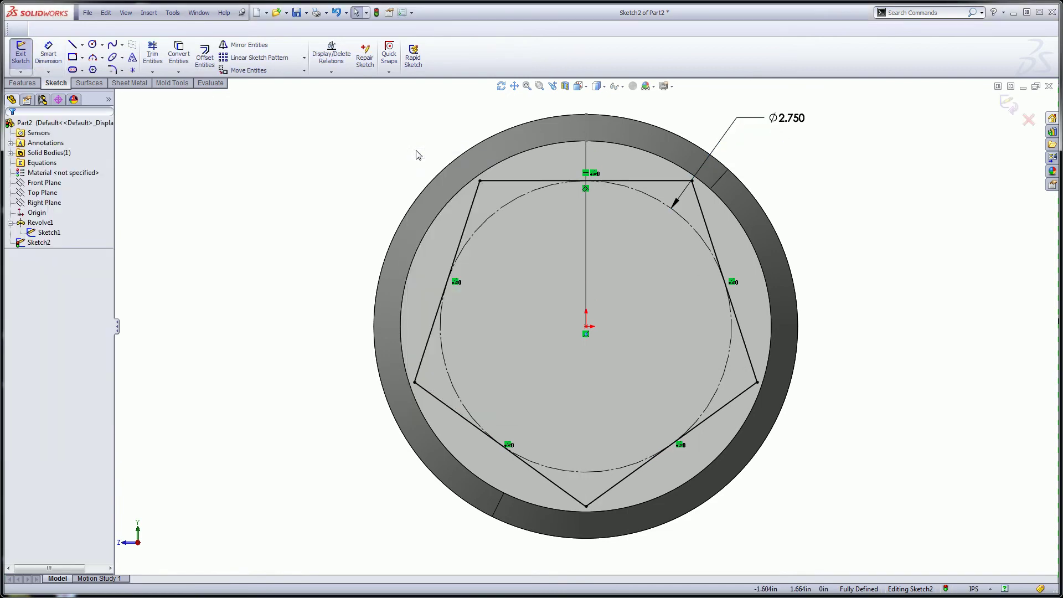
click(1007, 103)
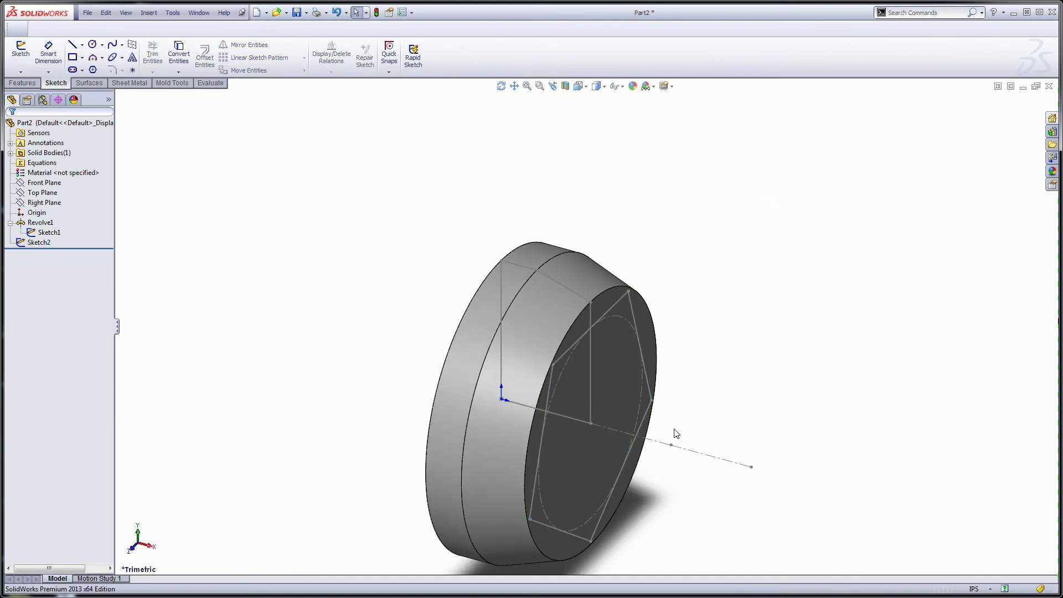
Create Plane1 perpendicular to the Line6 centreline through its end point Point7.
click(23, 84)
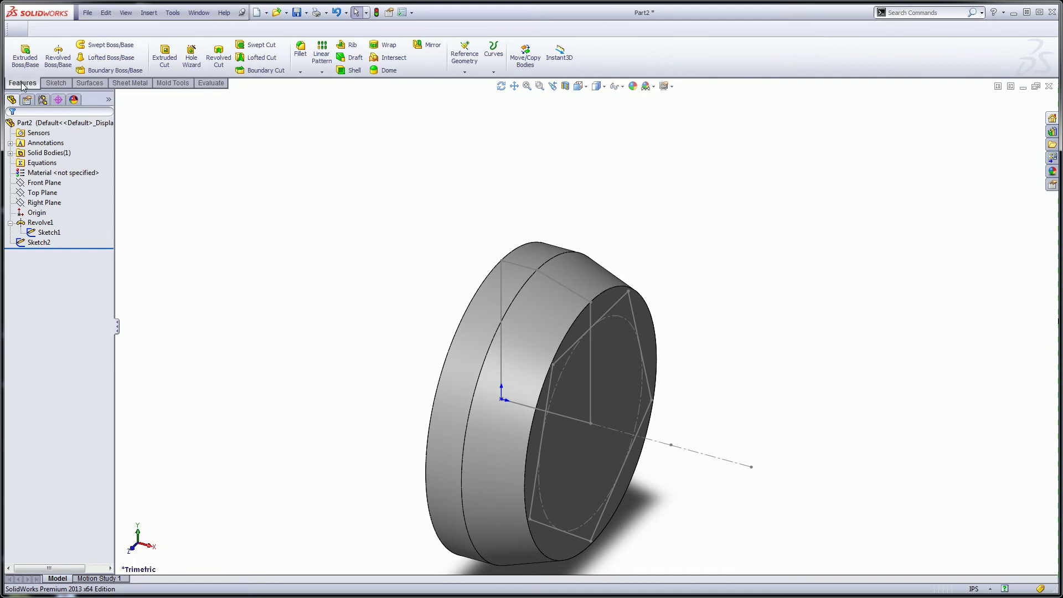
click(465, 72)
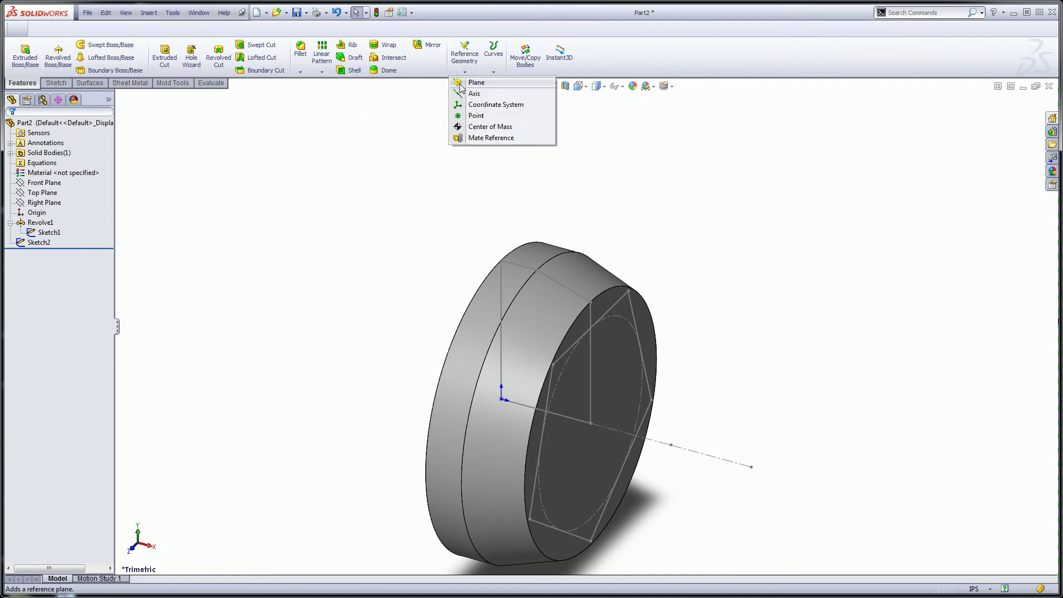
click(473, 83)
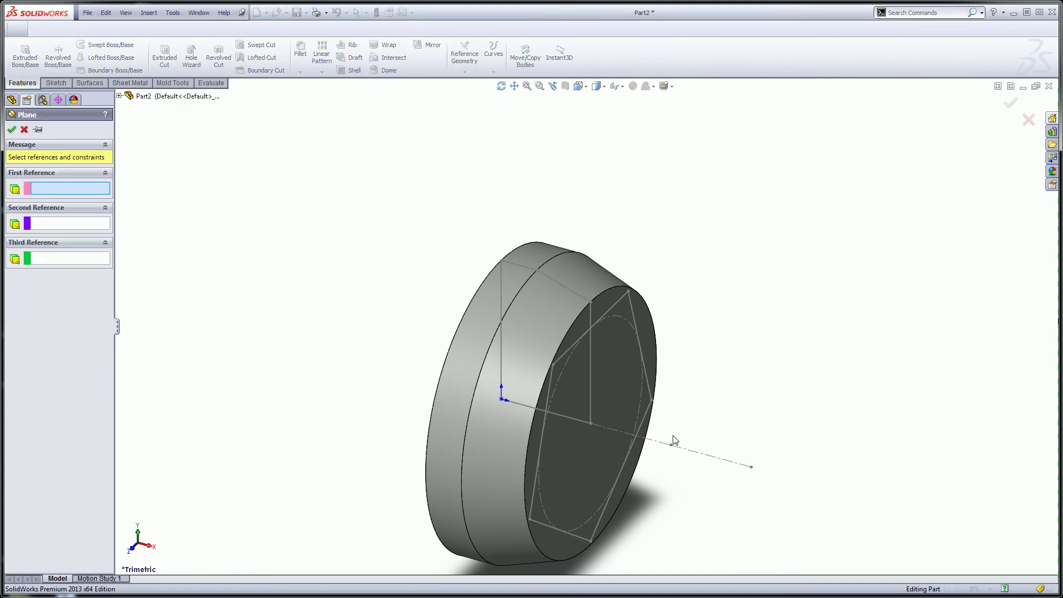
click(657, 445)
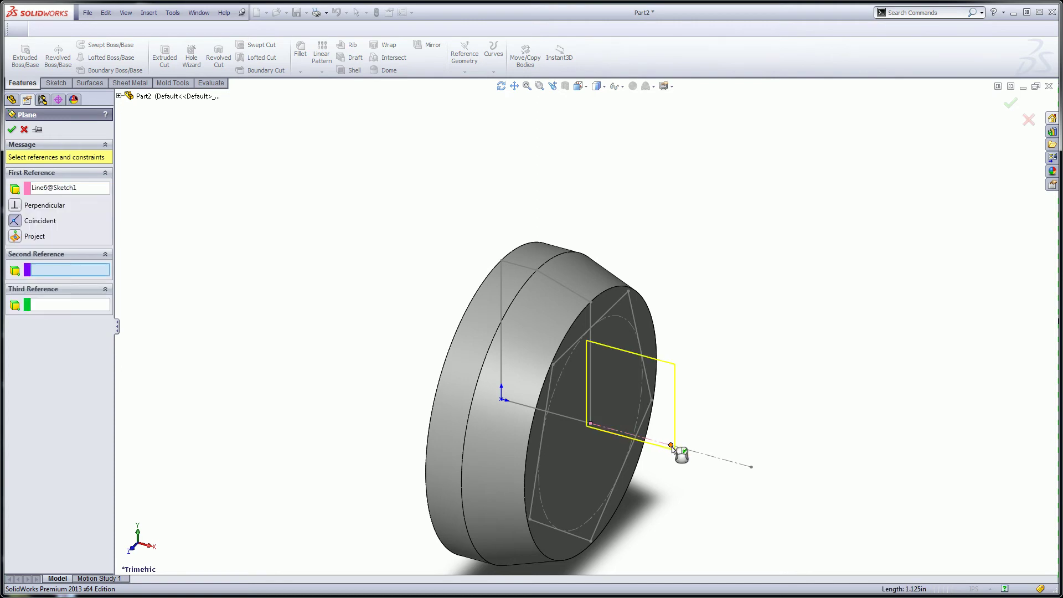
click(671, 445)
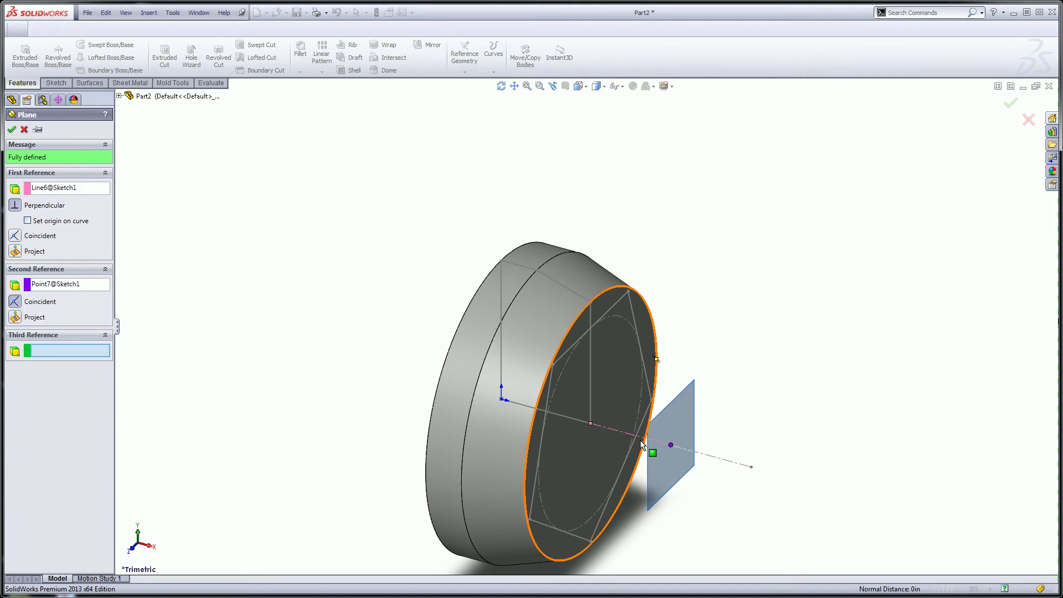
click(12, 130)
click(687, 390)
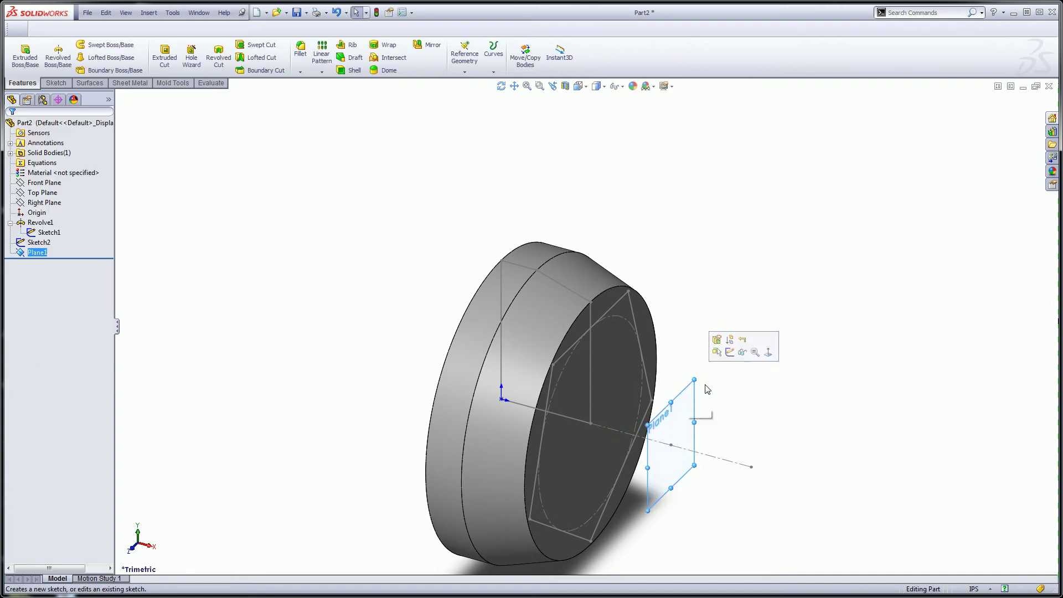
Sketch a pentagon centred on the origin on Plane1 with its top edge horizontal.
click(729, 352)
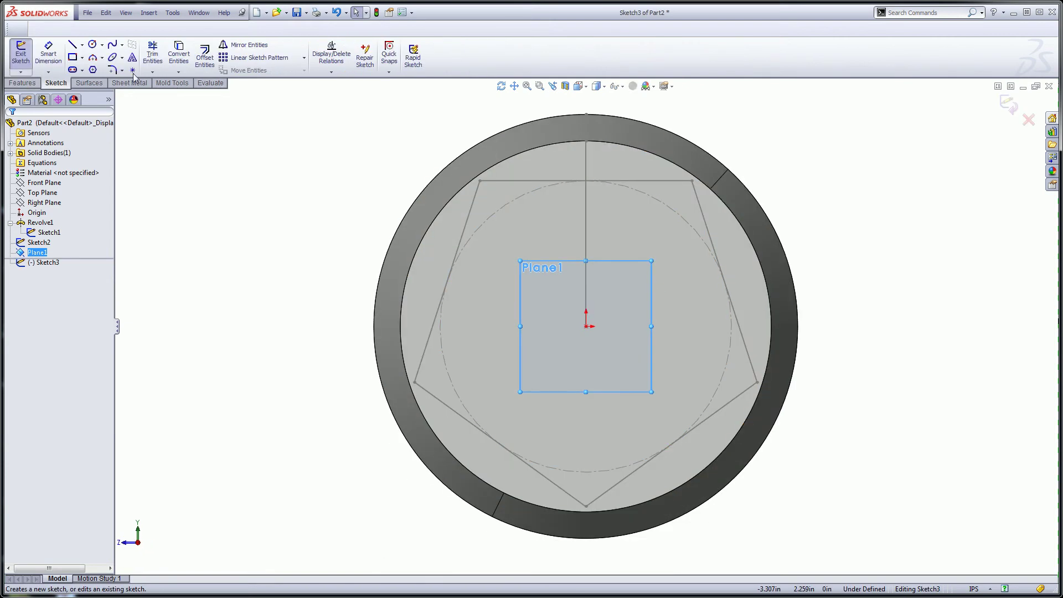
click(93, 69)
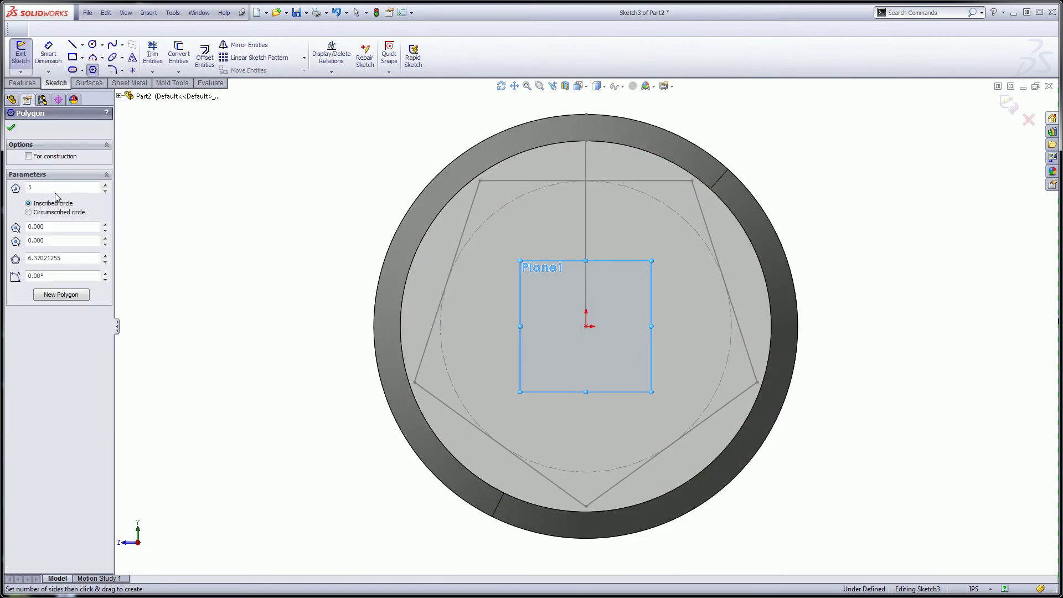
click(587, 326)
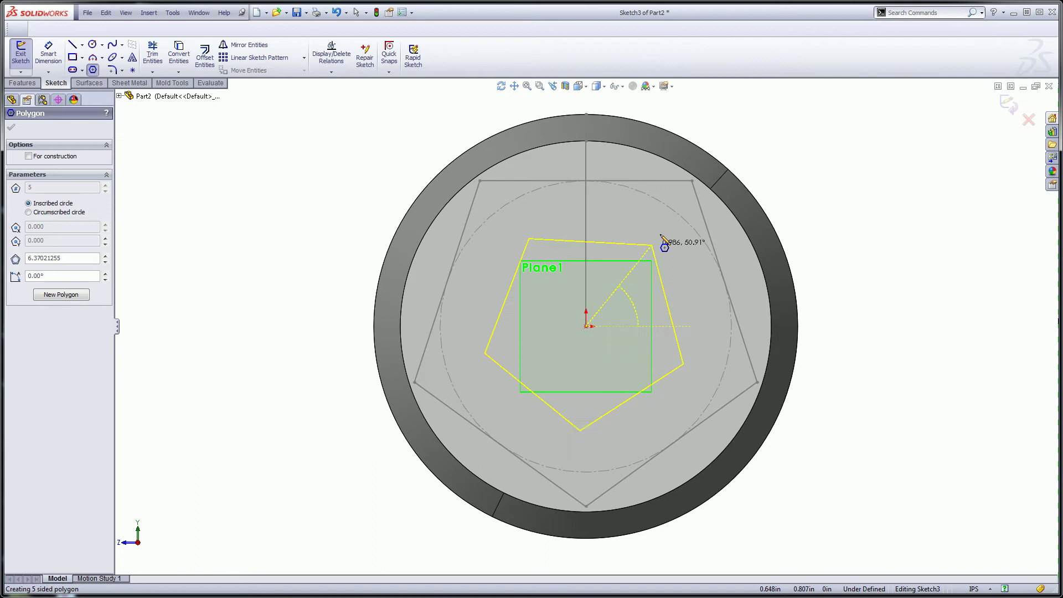
click(664, 227)
right_click(863, 228)
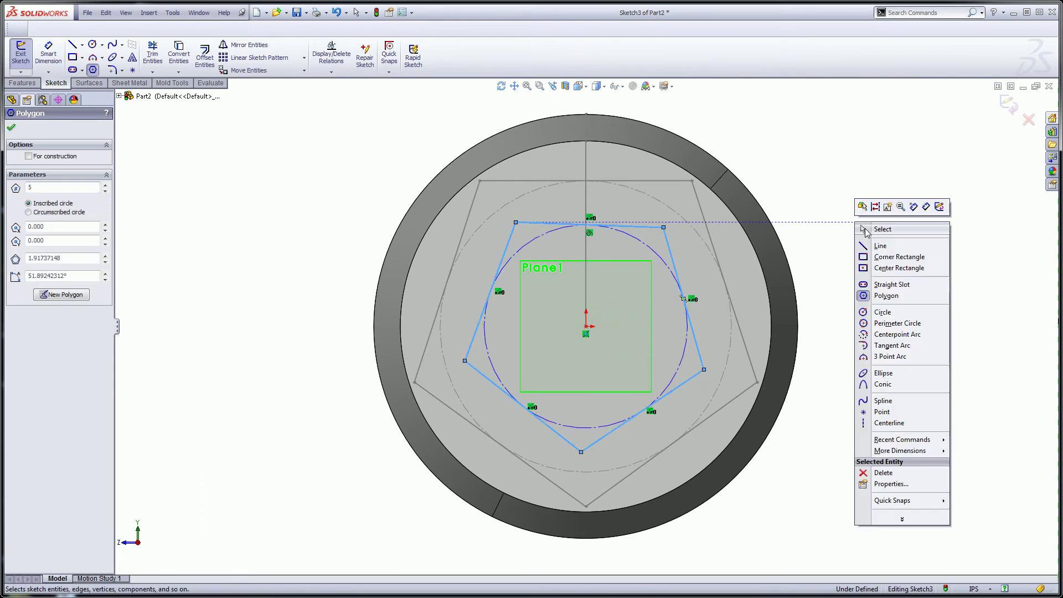
click(880, 229)
click(642, 227)
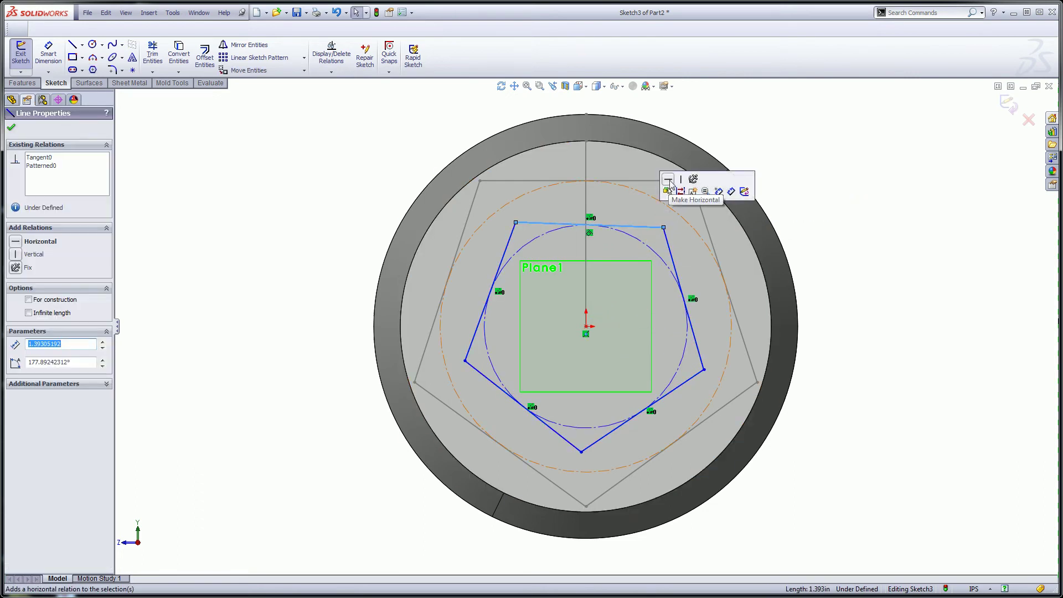
click(669, 180)
Dimension the pentagon's circle to 2 inch diameter and exit the sketch.
right_drag(858, 268, 861, 173)
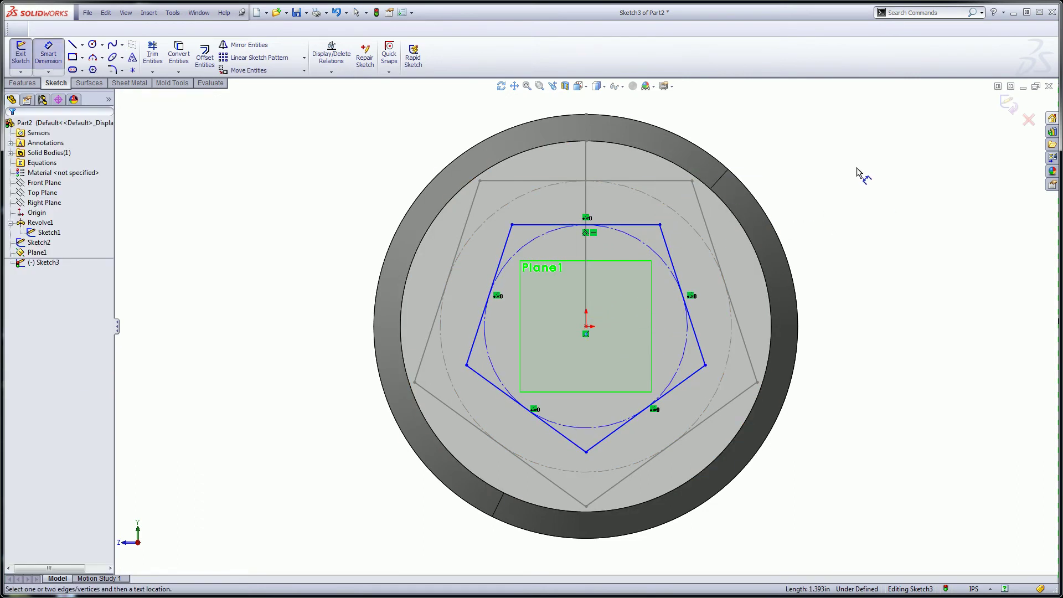
click(632, 243)
click(803, 187)
text(2)
key(Return)
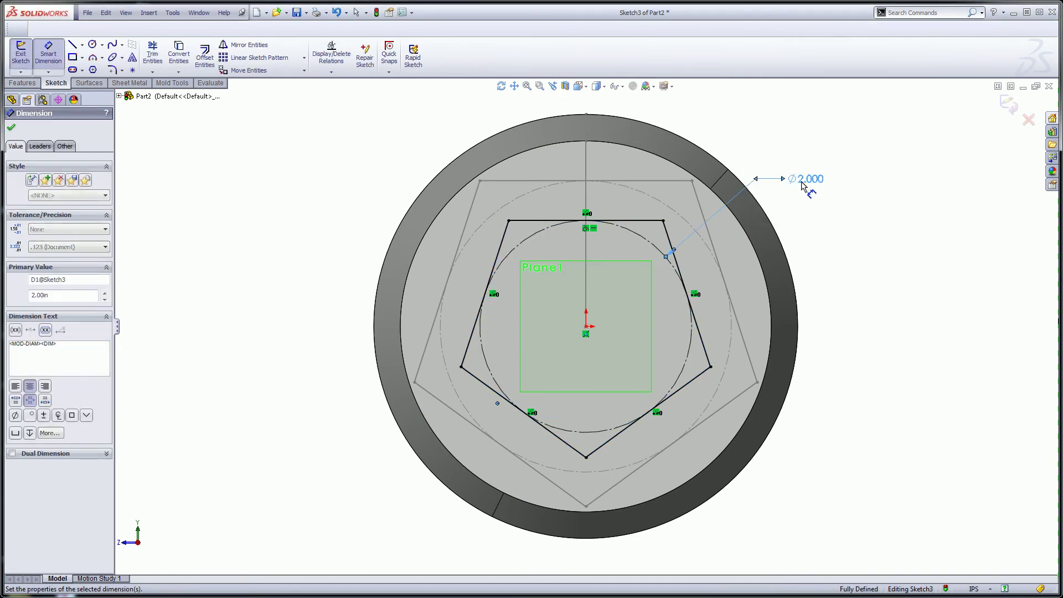
click(1013, 106)
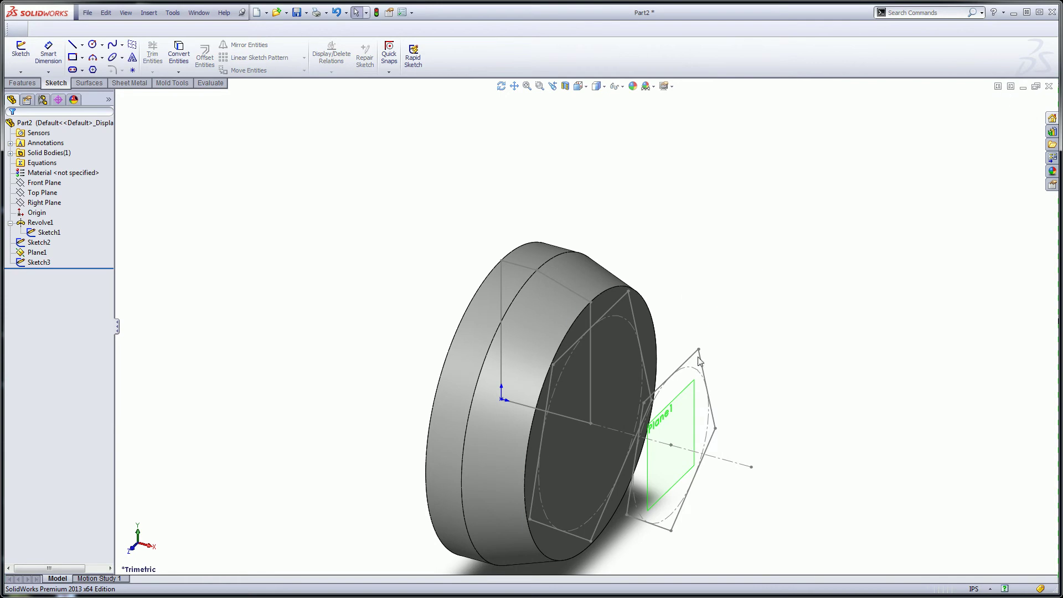
Loft Sketch2 to Sketch3 with connectors on matching corners to create the untwisted Loft1.
click(23, 84)
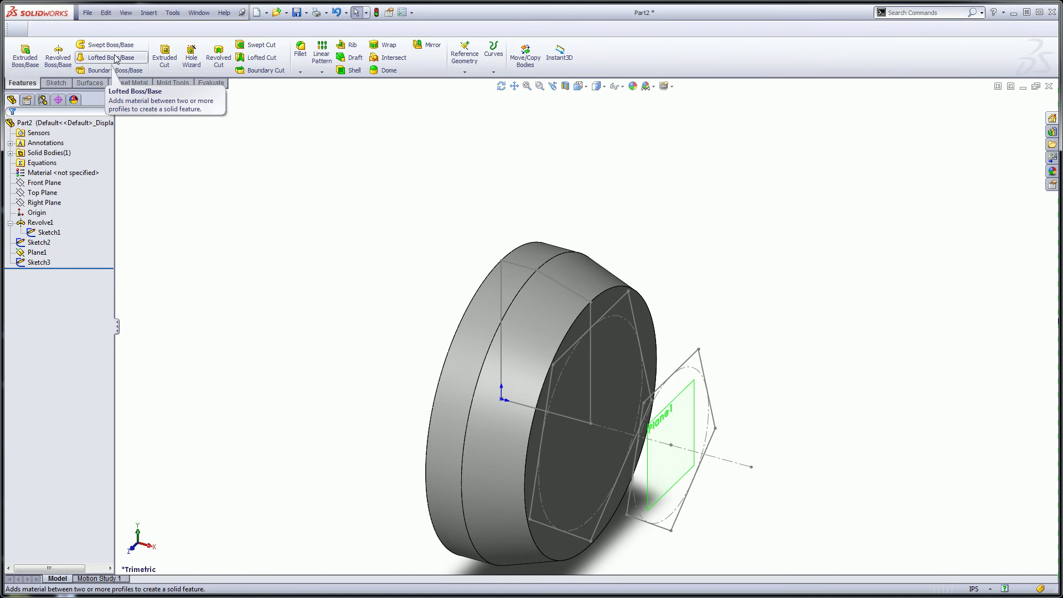
click(88, 58)
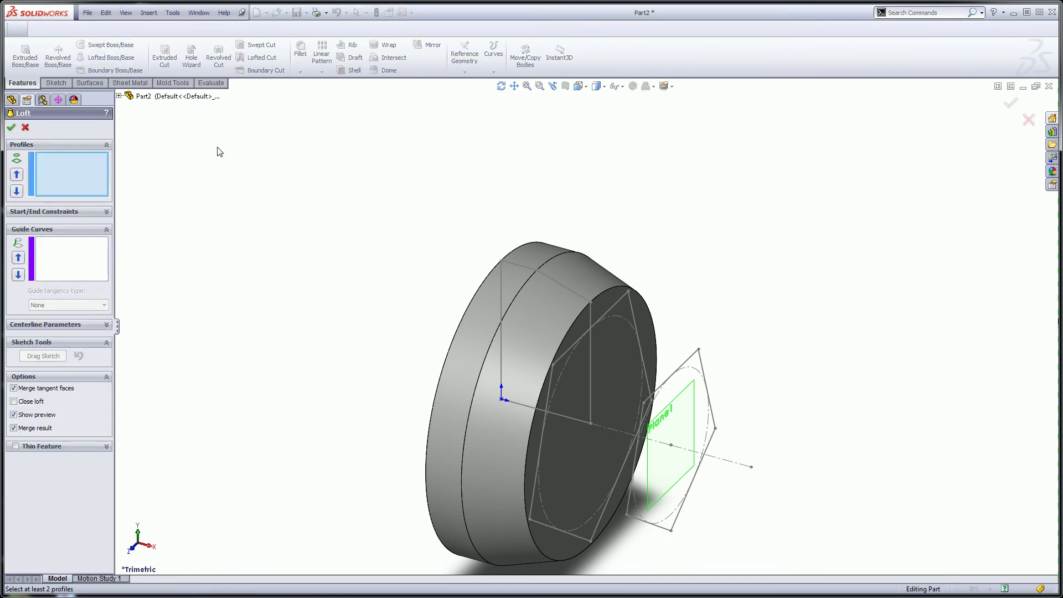
click(625, 302)
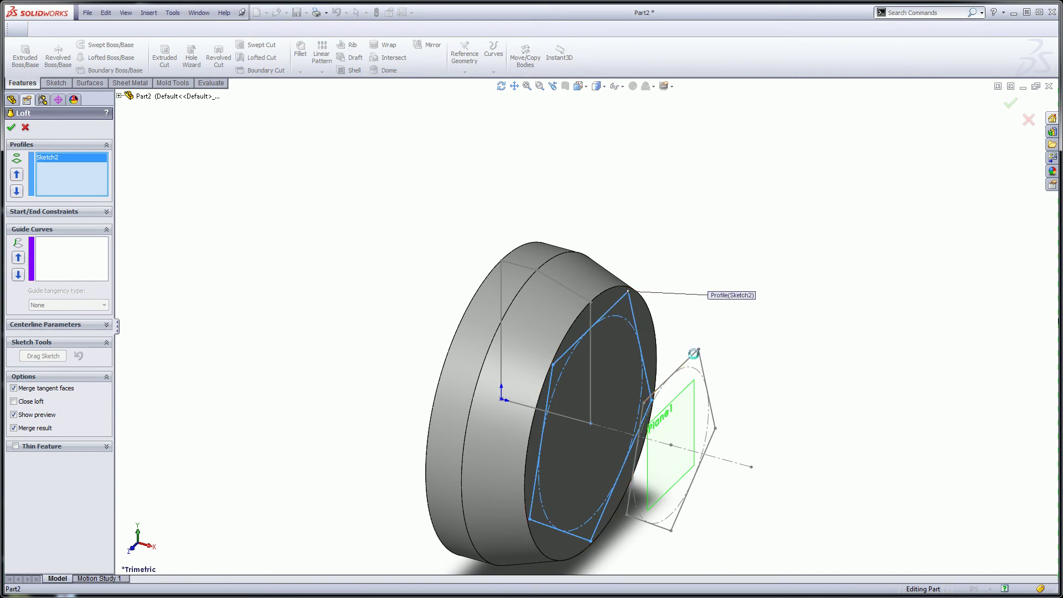
click(695, 358)
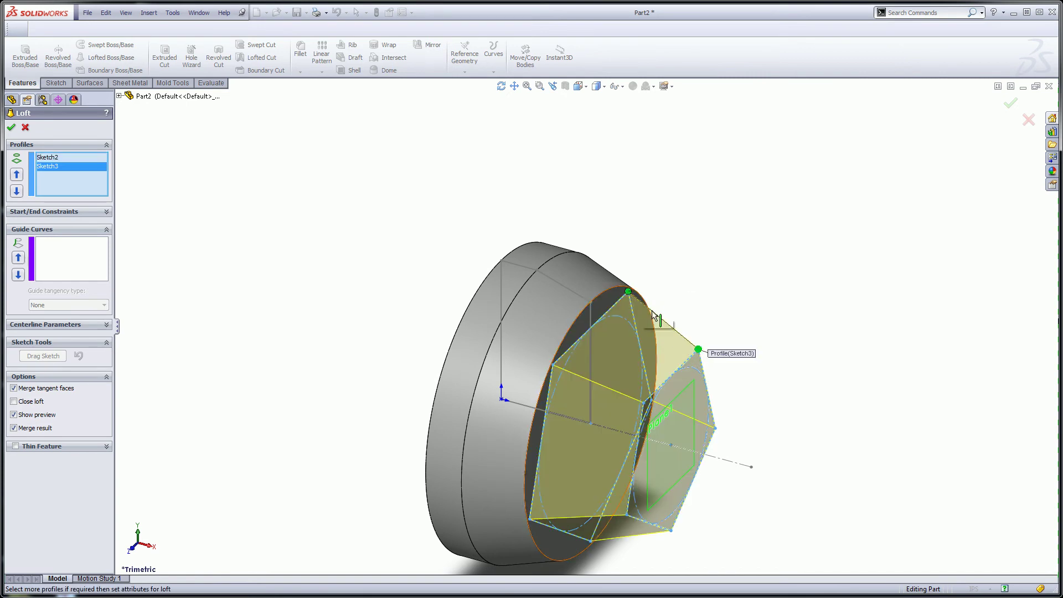
drag(698, 350, 640, 406)
mouse_move(708, 288)
middle_down()
mouse_move(682, 266)
mouse_move(710, 287)
middle_up()
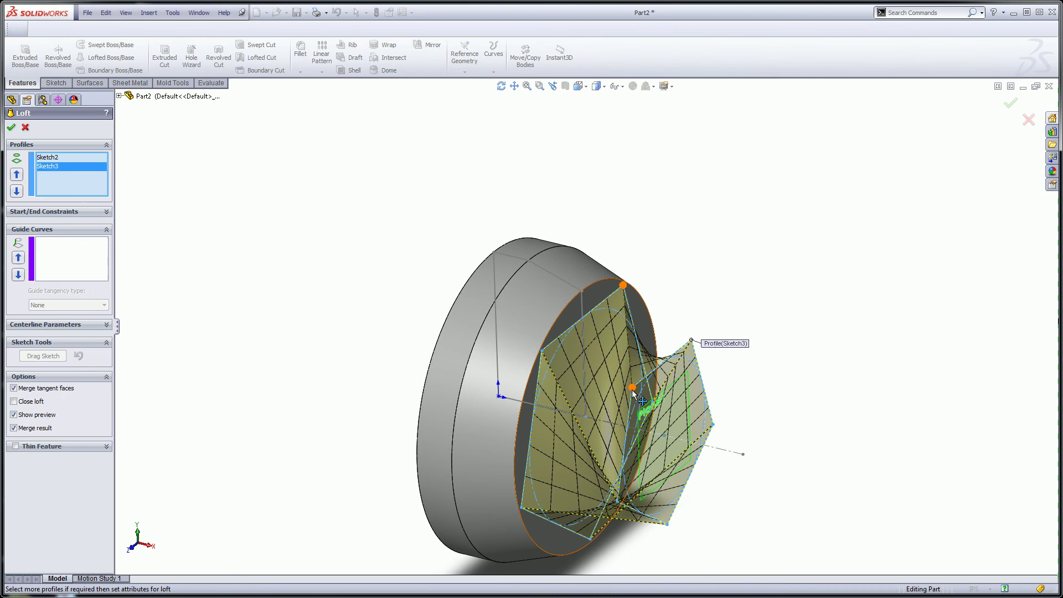
drag(633, 392, 691, 340)
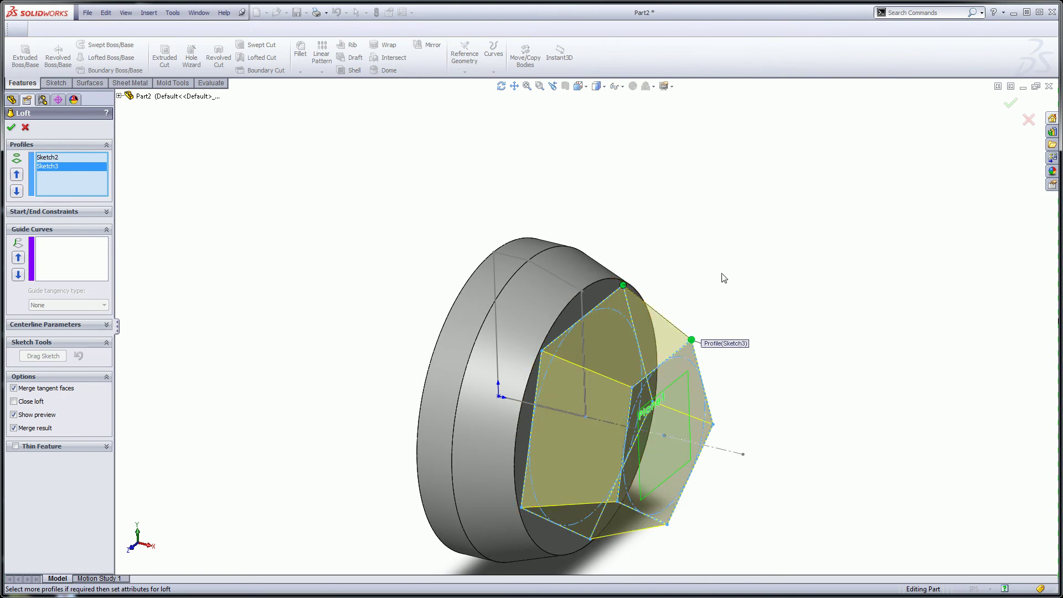
click(1009, 105)
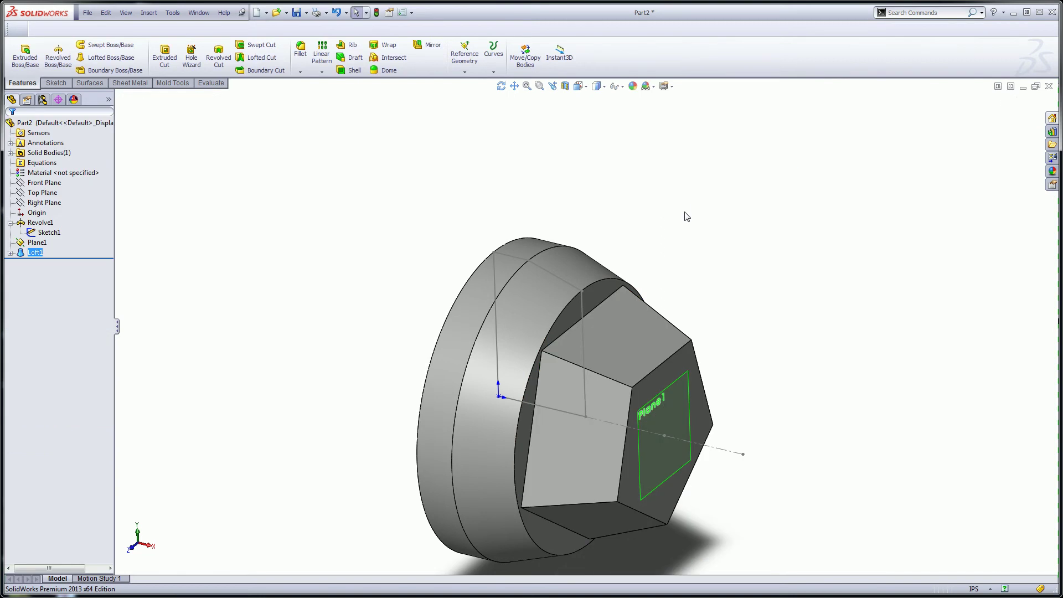
mouse_move(691, 263)
middle_down()
mouse_move(681, 228)
mouse_move(676, 251)
middle_up()
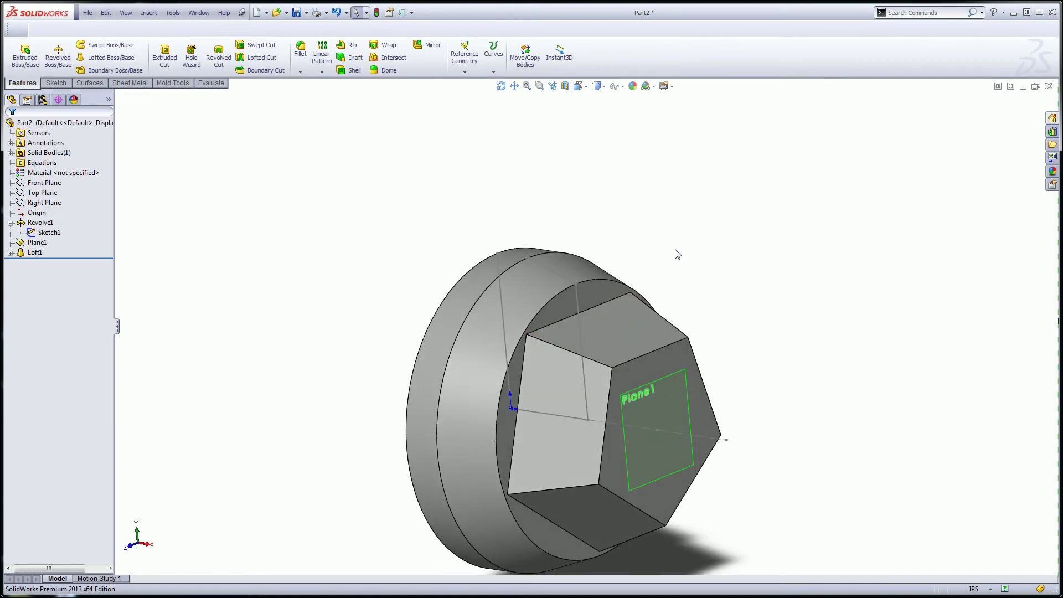
click(663, 360)
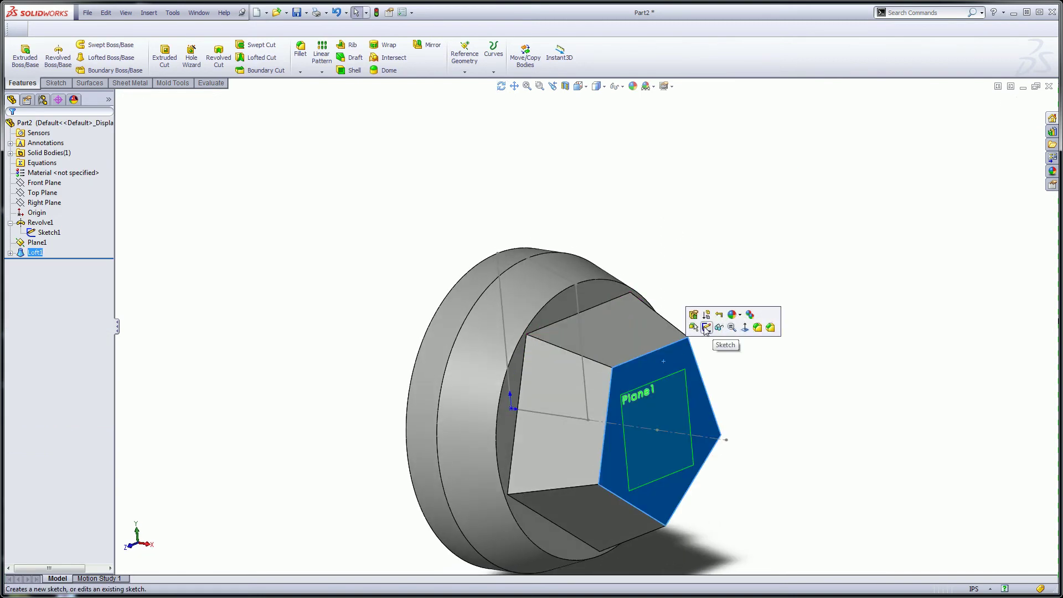
Convert the loft's pentagonal end face to a sketch and extrude it up to the centreline's end point.
click(704, 327)
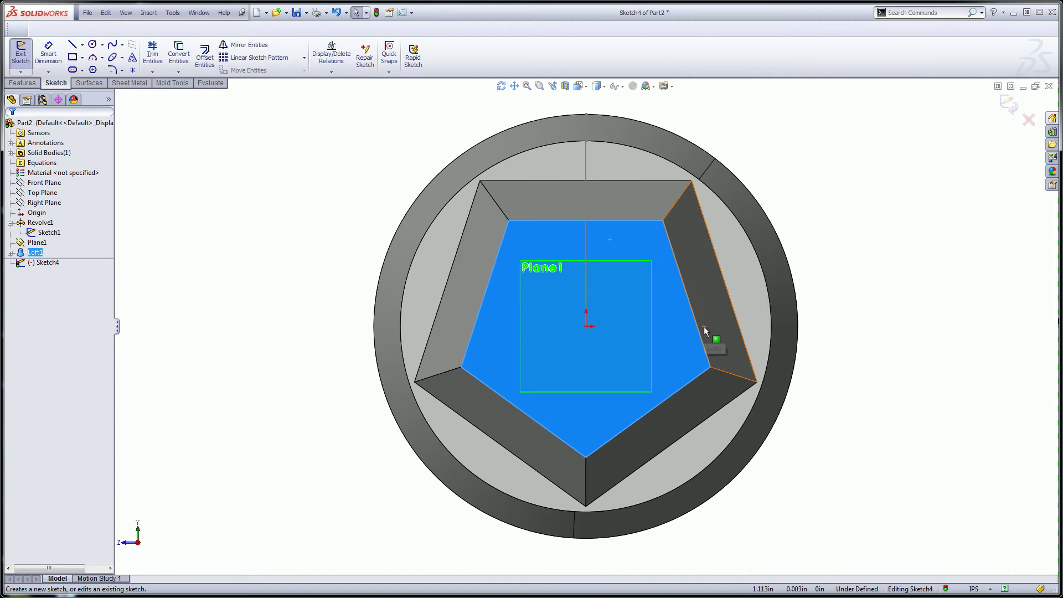
click(179, 55)
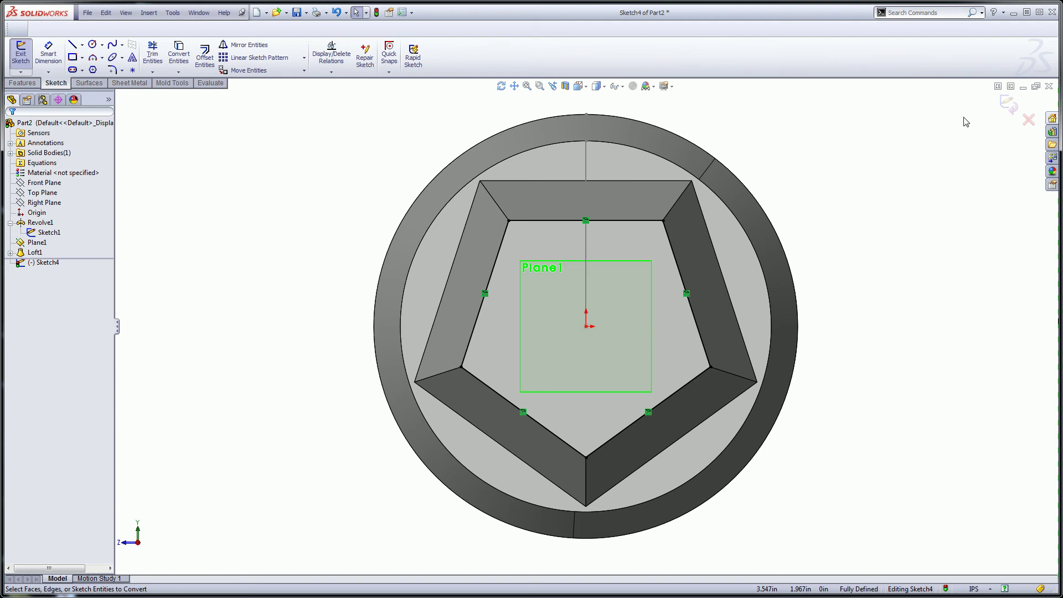
click(22, 83)
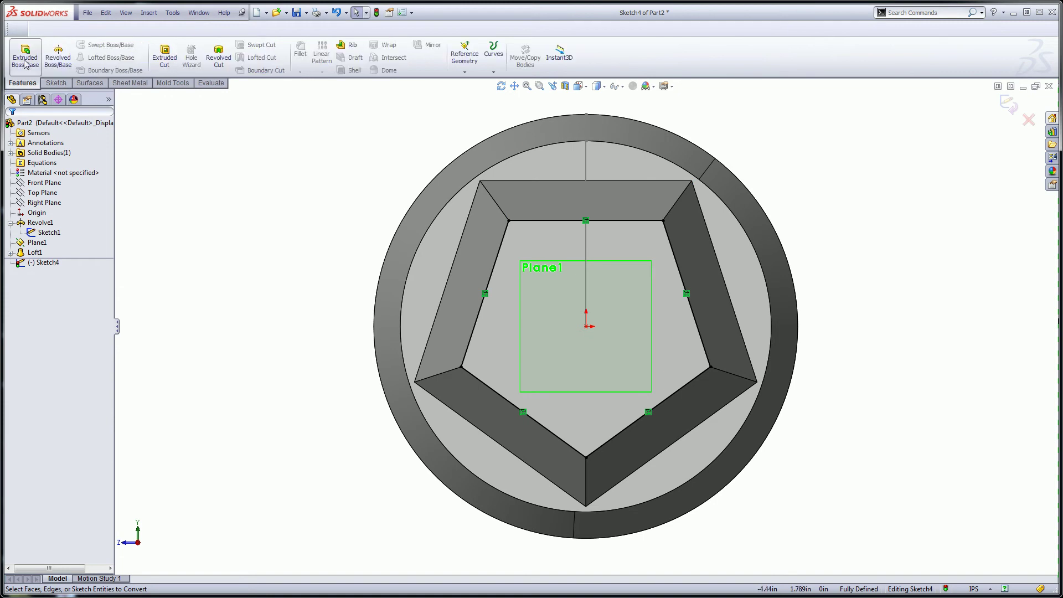
click(25, 55)
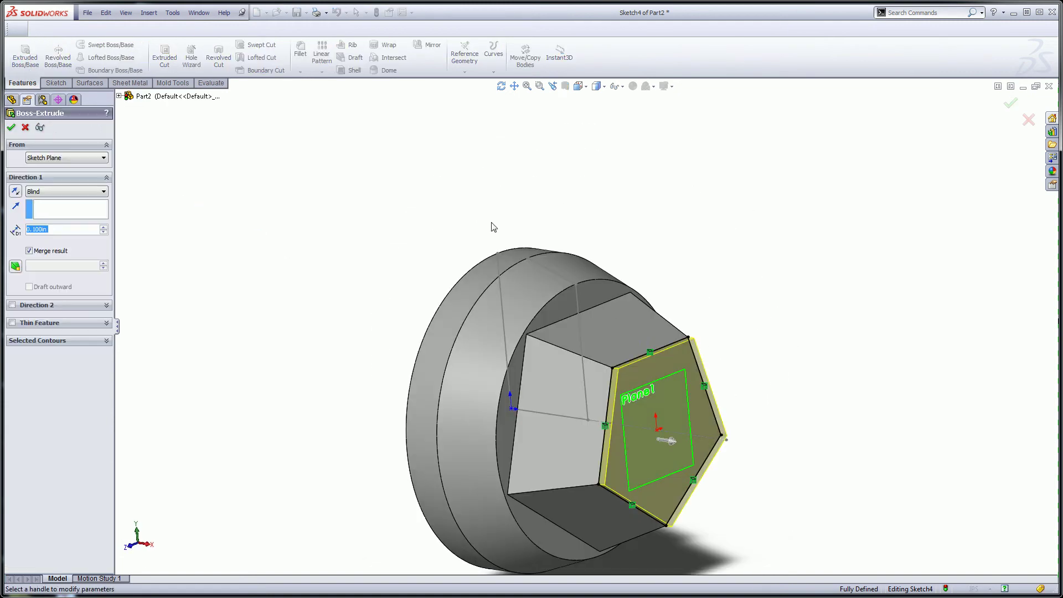
middle_drag(491, 227, 536, 214)
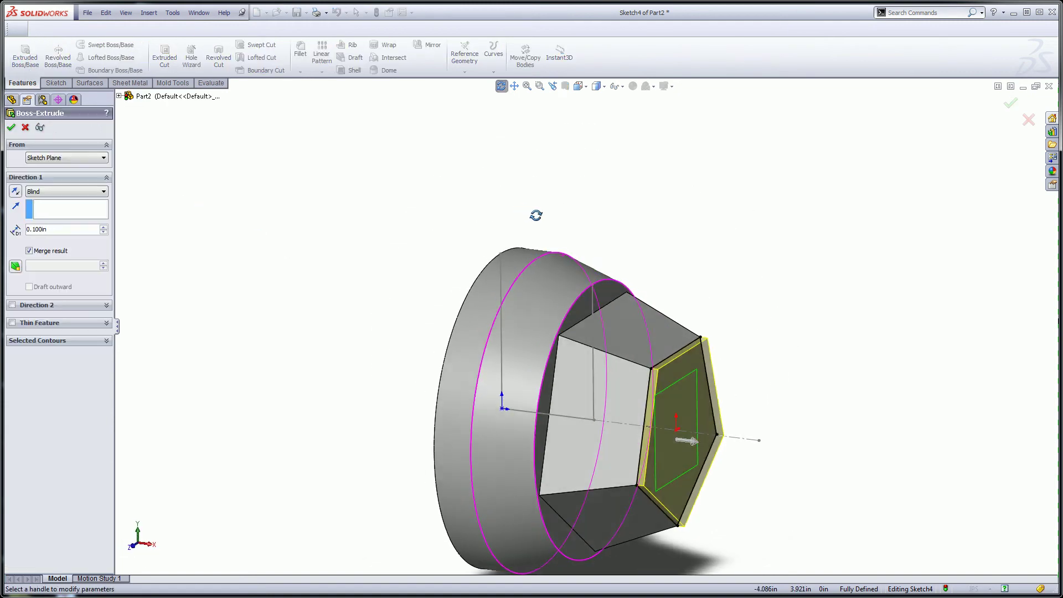
click(763, 442)
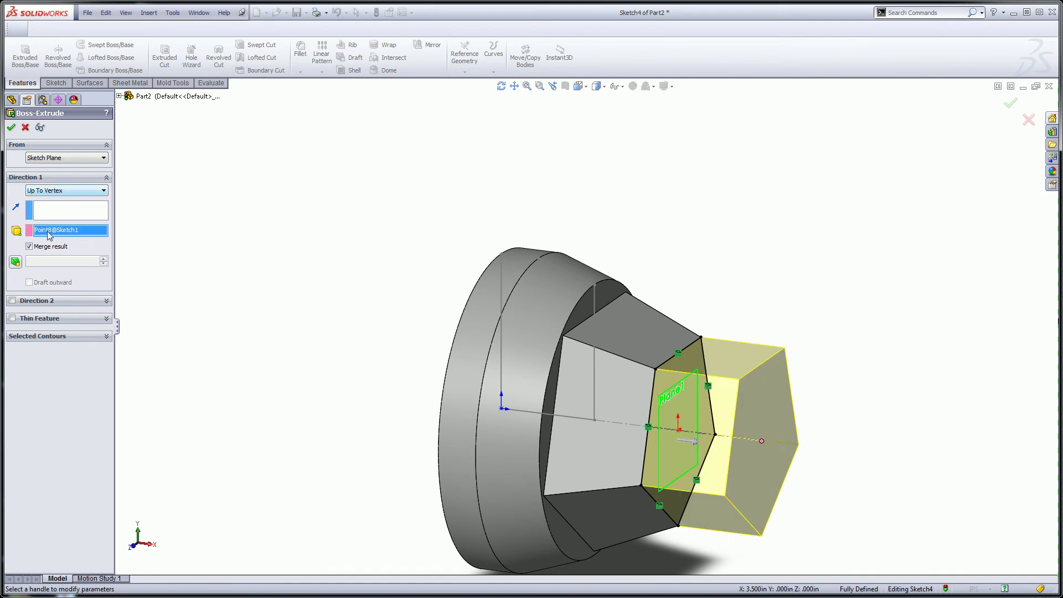
click(12, 128)
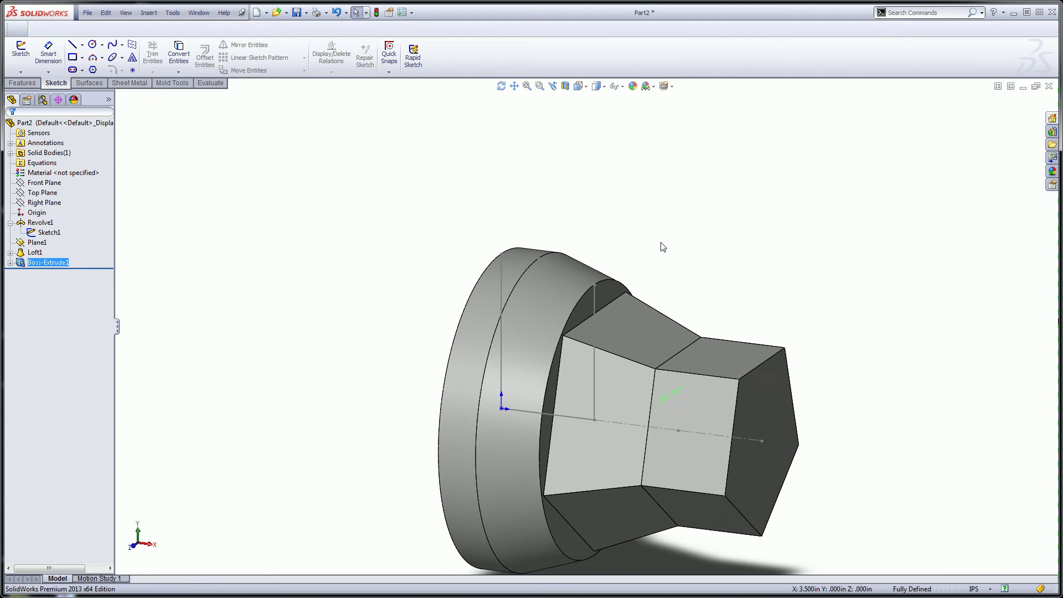
Hide Plane1 and orbit the part to inspect the revolved disc, loft and prism.
middle_drag(659, 244, 650, 256)
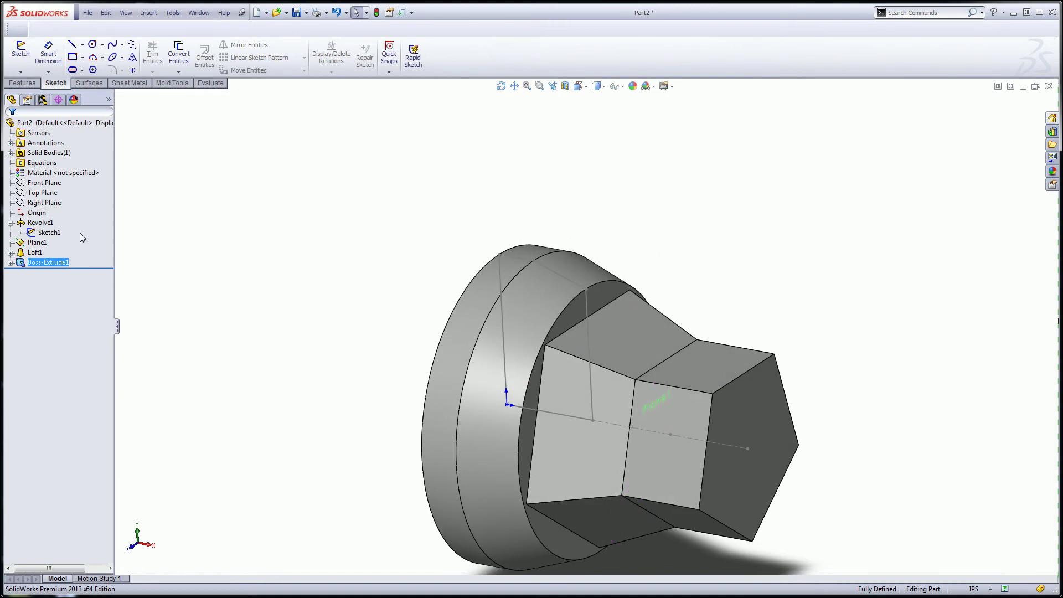
click(41, 221)
click(215, 237)
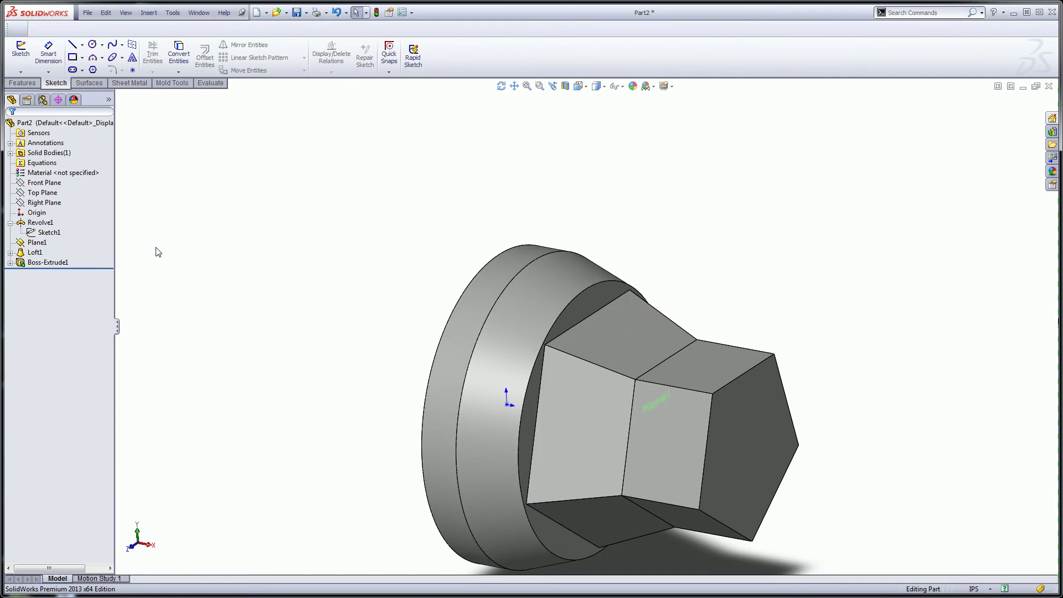
click(29, 244)
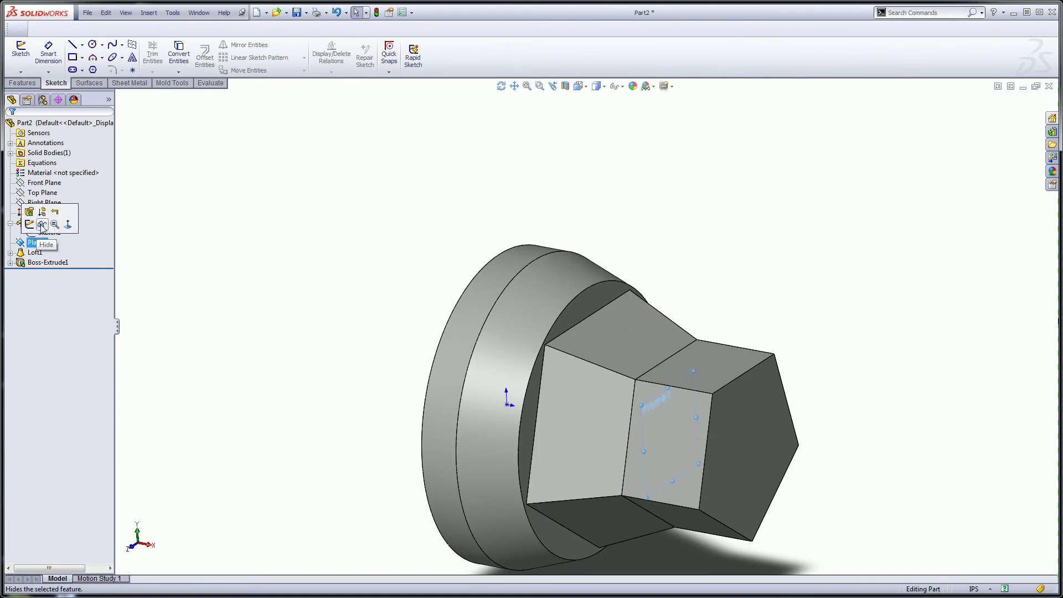
click(42, 225)
middle_drag(359, 239, 392, 237)
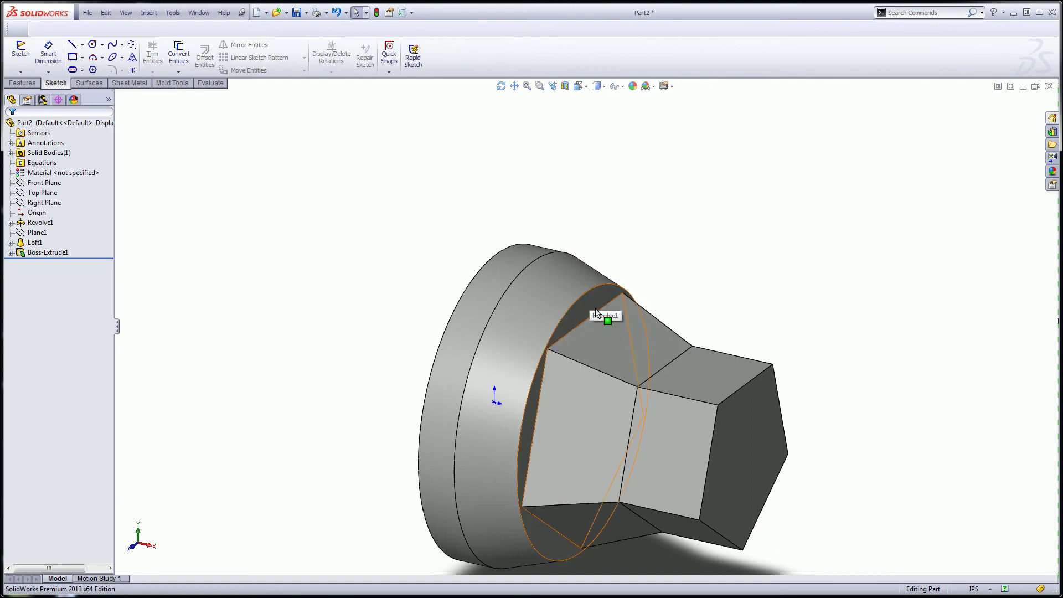
click(627, 333)
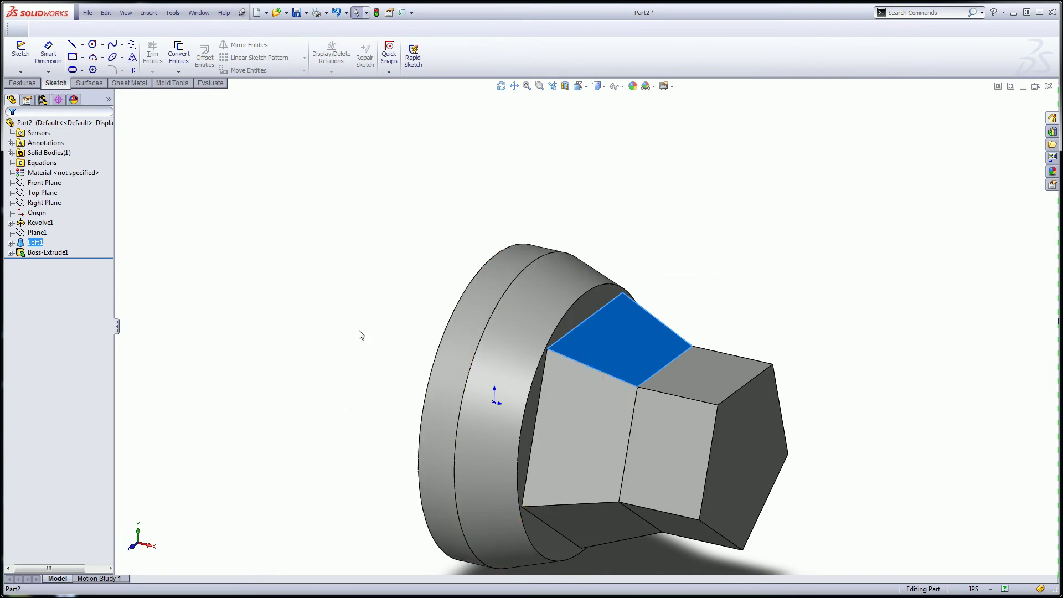
click(291, 263)
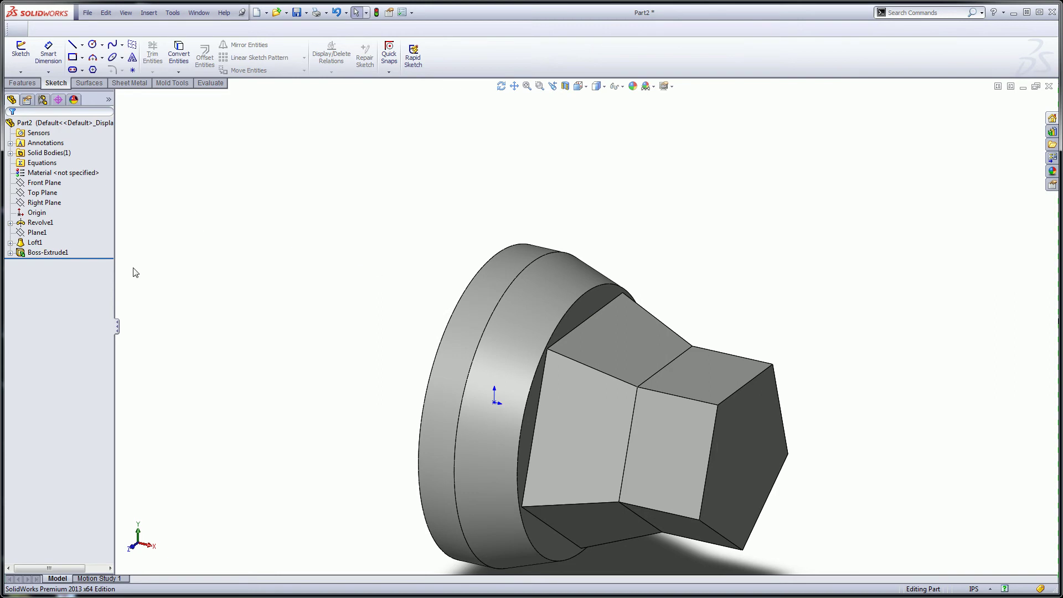
Add a new part configuration named Another Way.
click(42, 99)
right_click(39, 123)
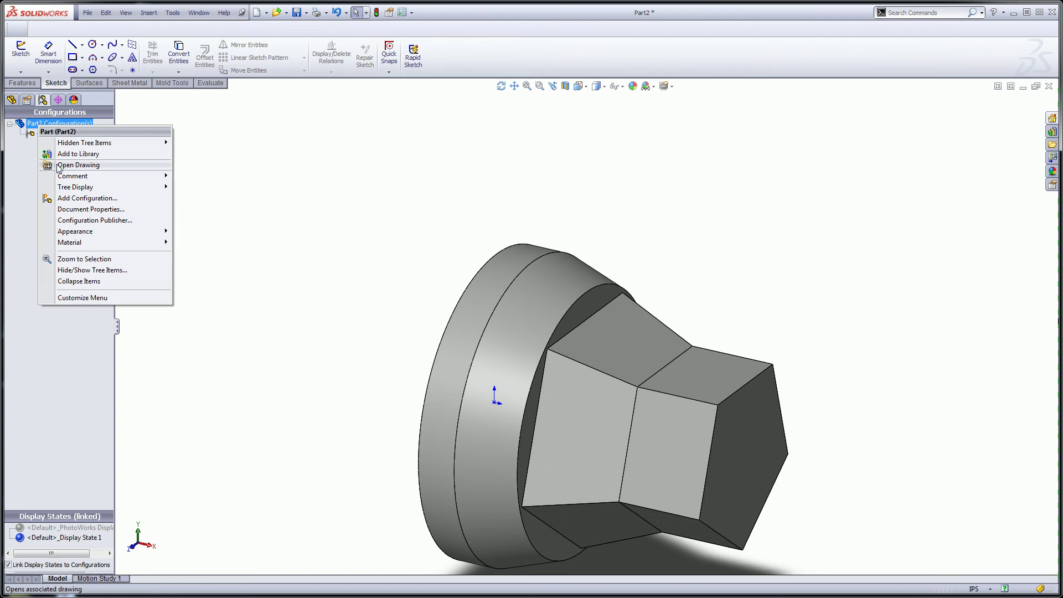
click(70, 199)
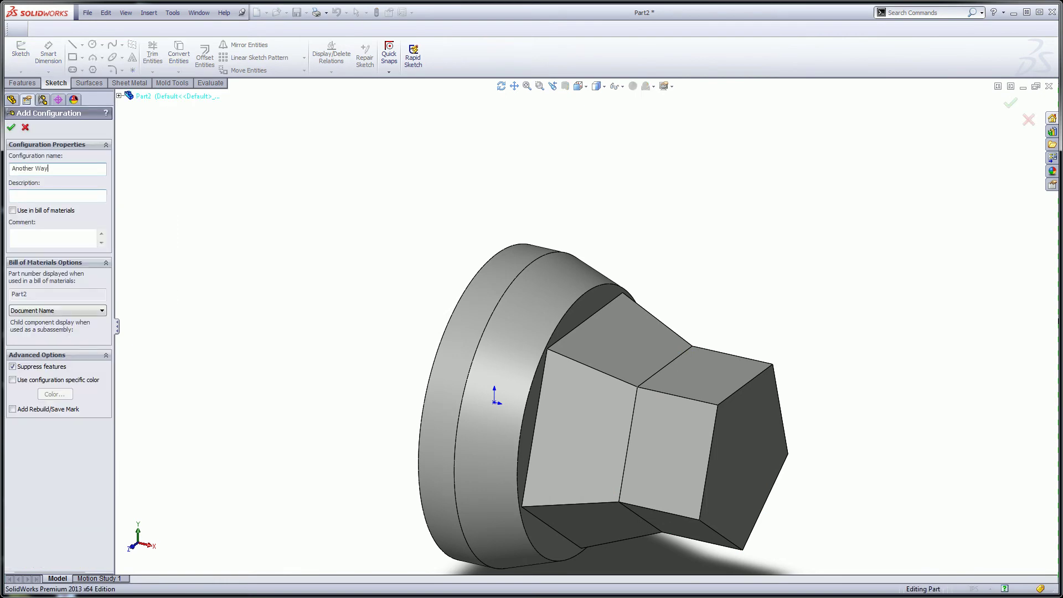
click(11, 127)
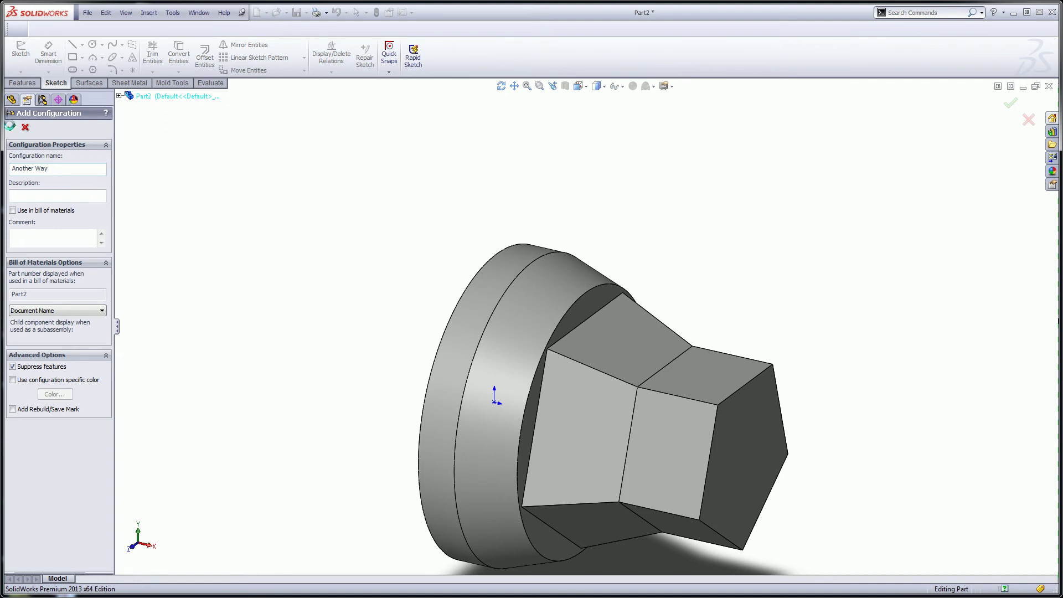
click(12, 99)
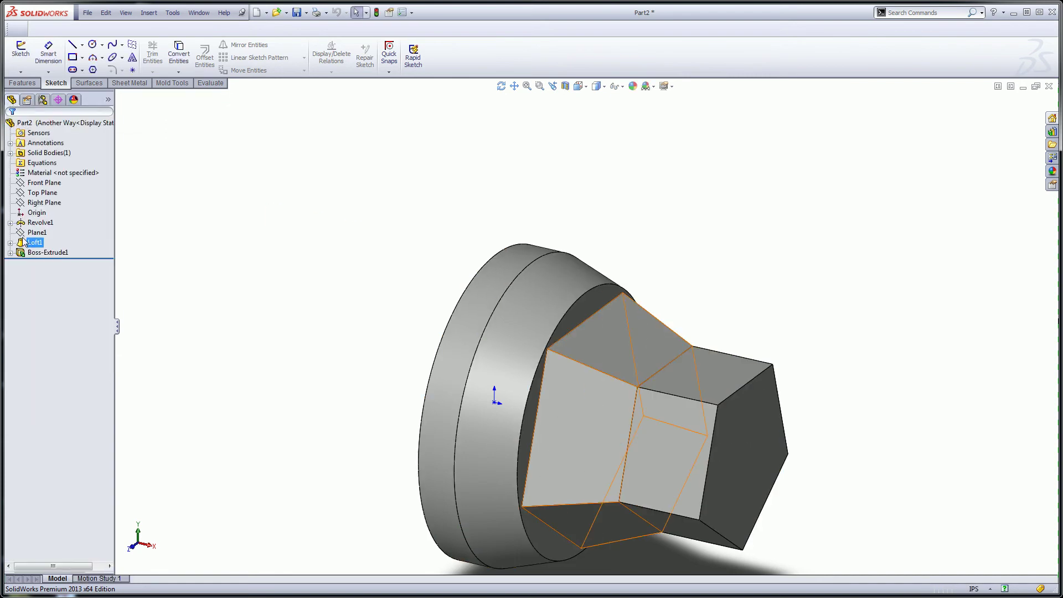
Suppress Plane1 through Boss-Extrude1 and select the revolve's Sketch1.
click(28, 234)
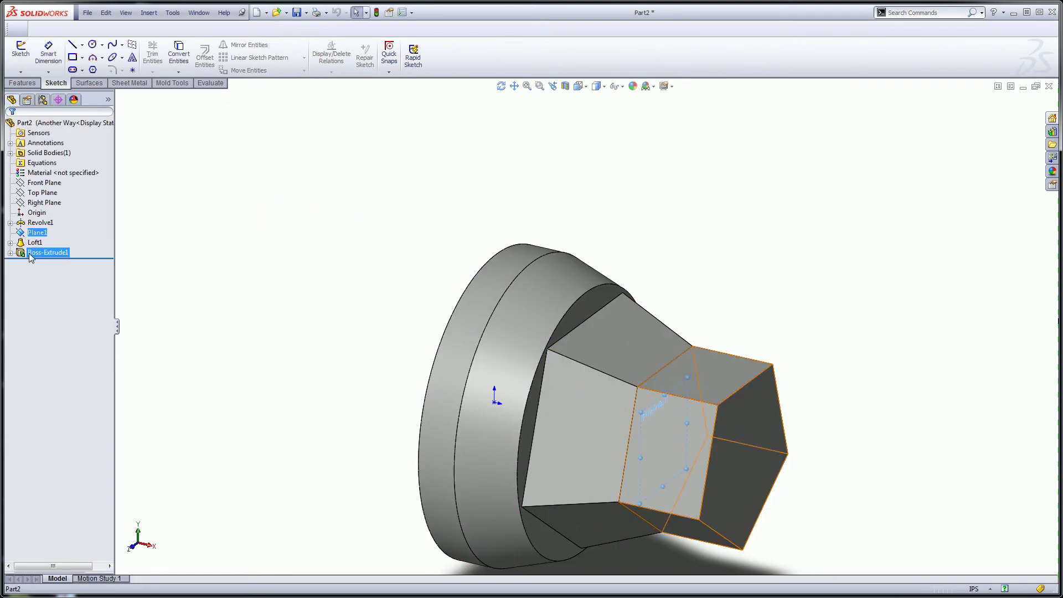
shift+click(34, 253)
click(38, 229)
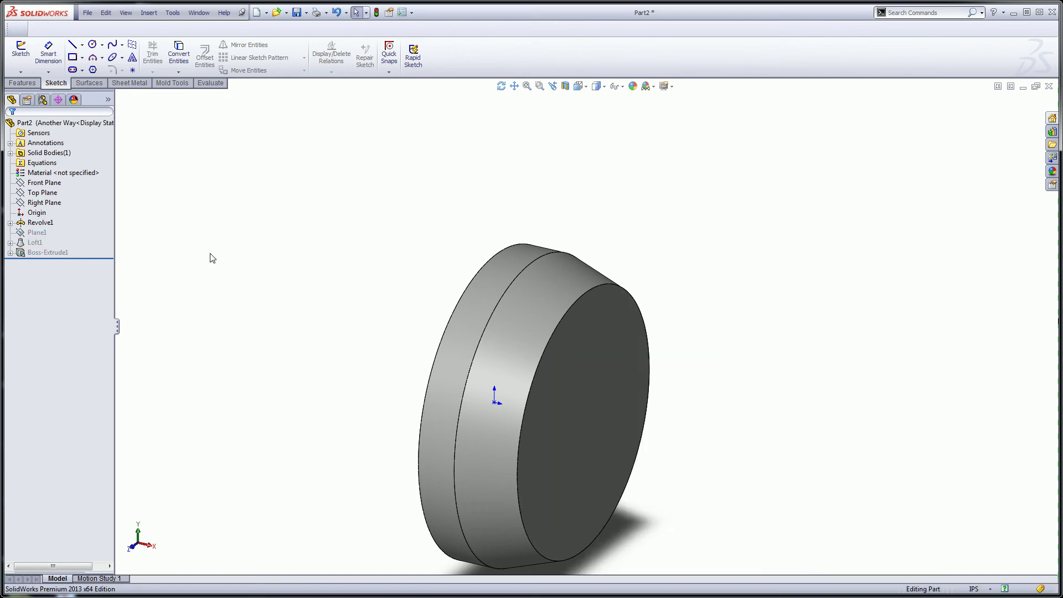
click(10, 222)
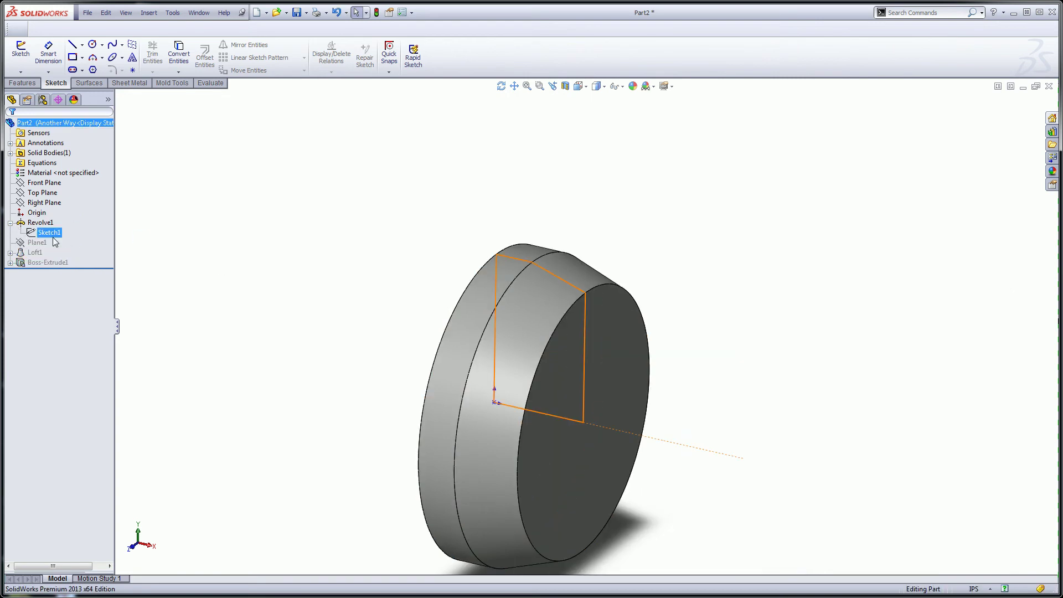
click(47, 233)
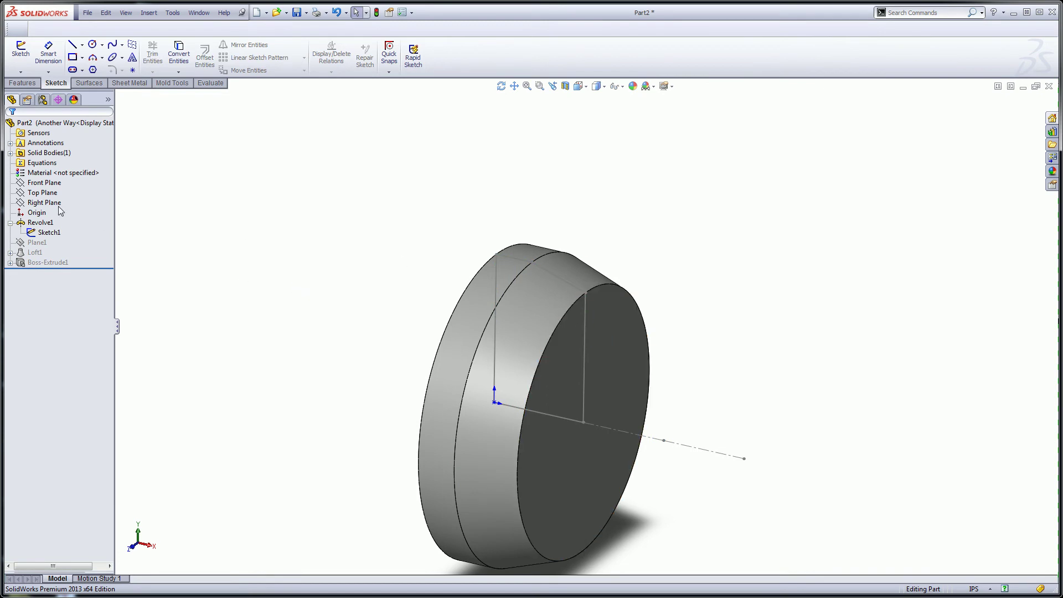
On the Front Plane, sketch a sloped line from the part's right edge joined to a horizontal line.
click(23, 184)
click(30, 166)
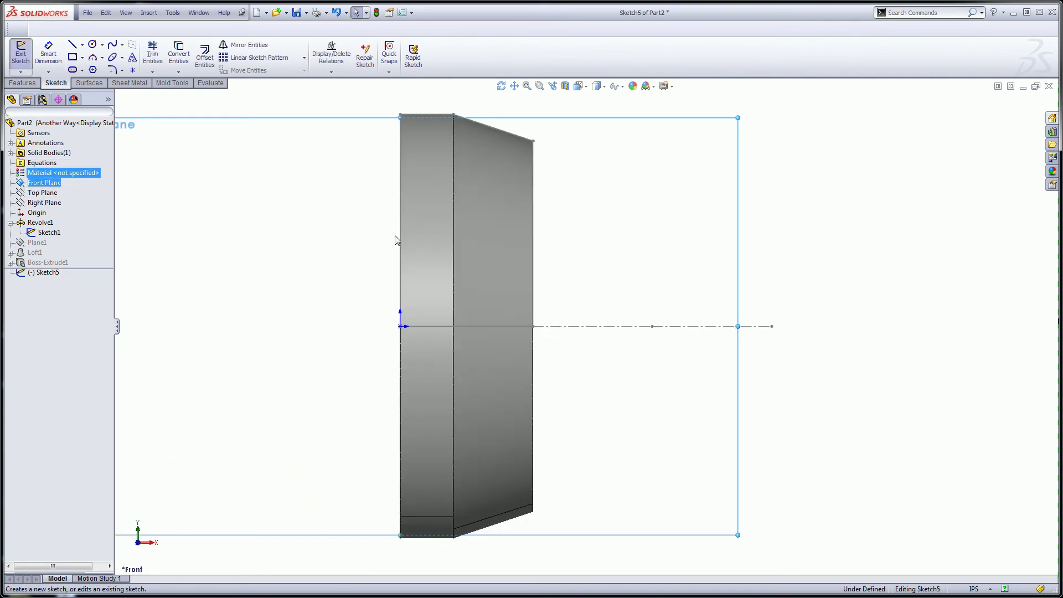
click(72, 44)
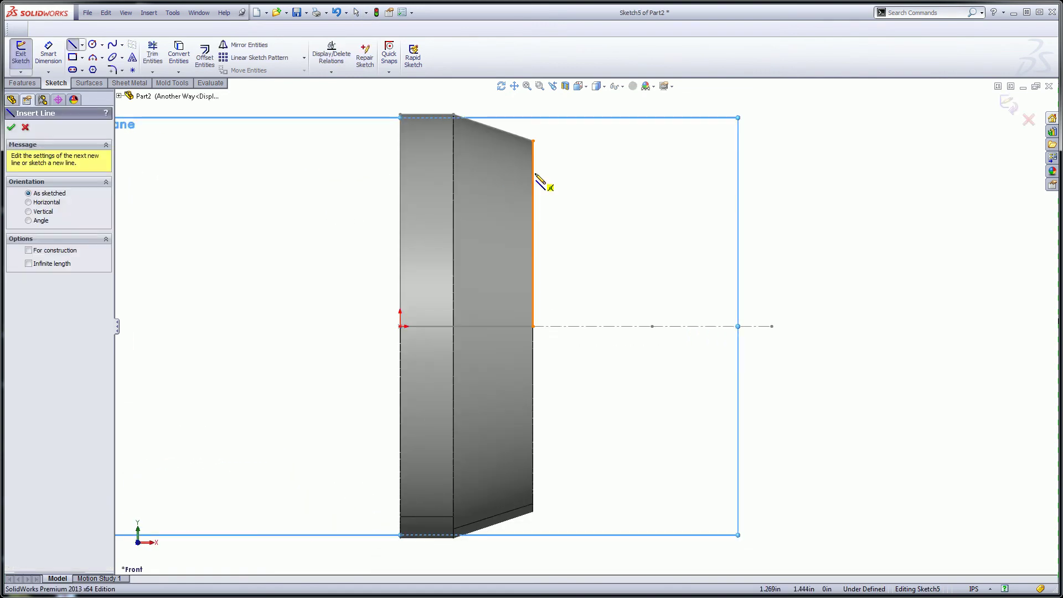
click(534, 170)
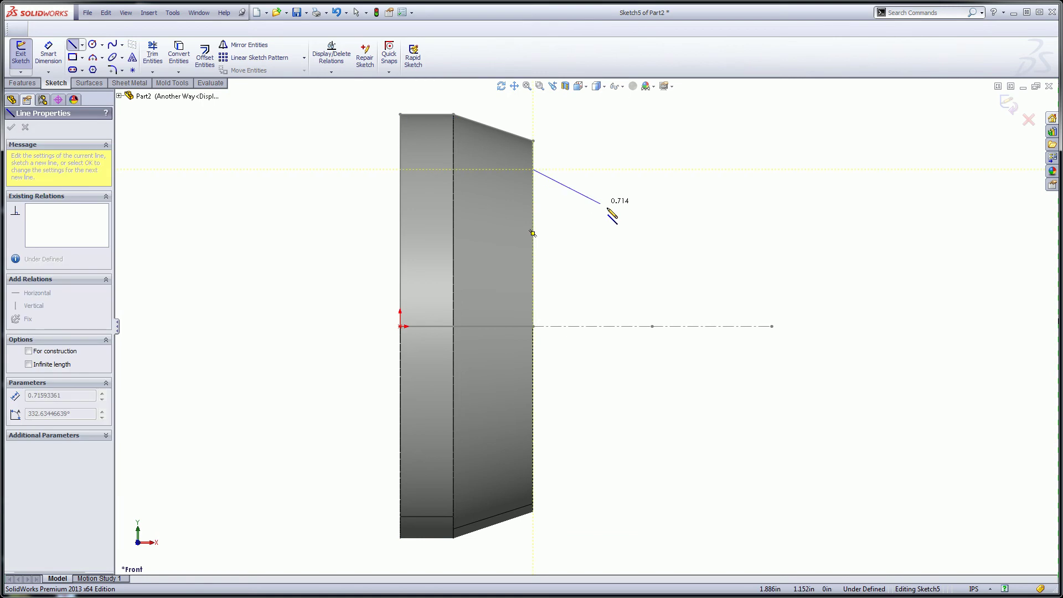
click(659, 227)
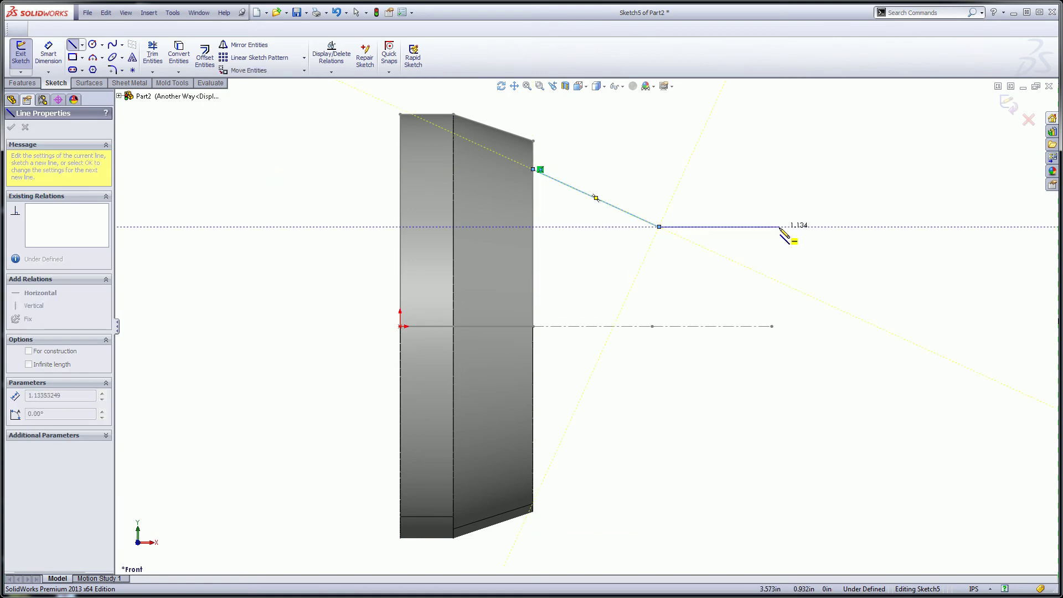
click(784, 227)
right_click(787, 228)
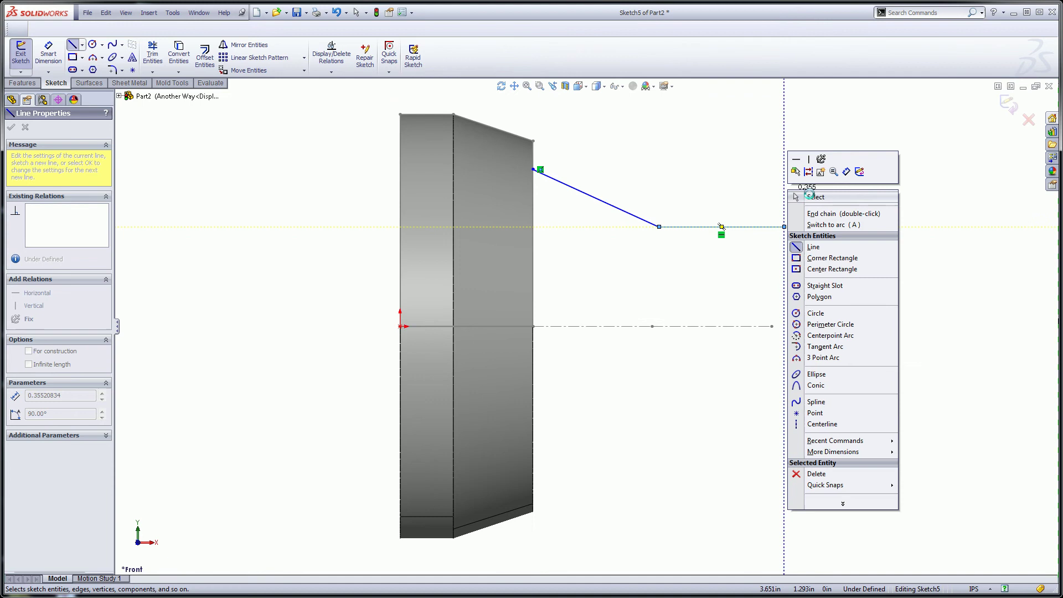
click(809, 197)
Align the horizontal line's end and the corner point vertically above the centreline points.
click(785, 227)
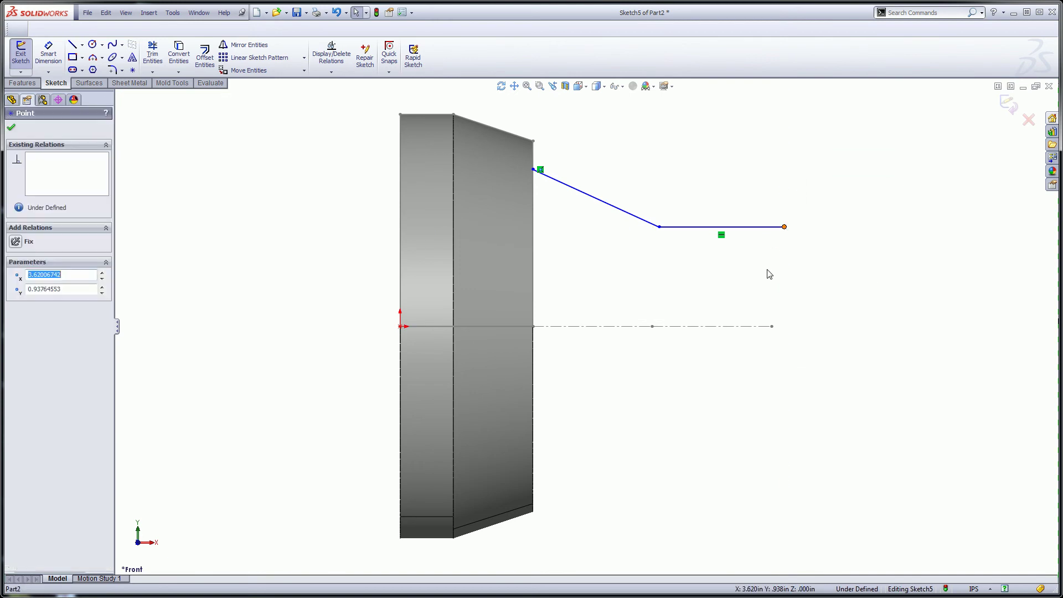
ctrl+click(772, 327)
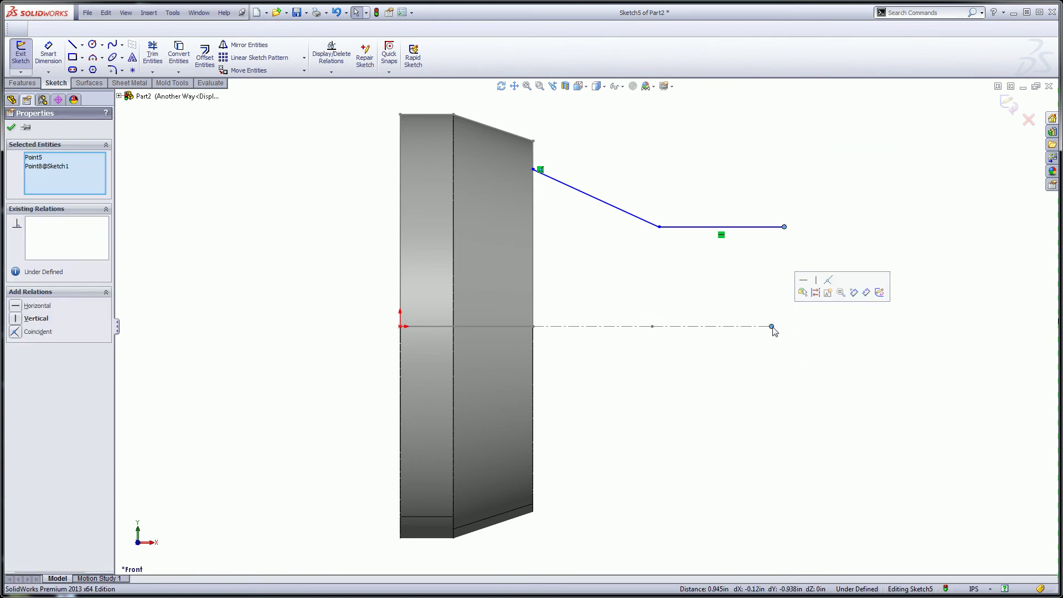
click(815, 280)
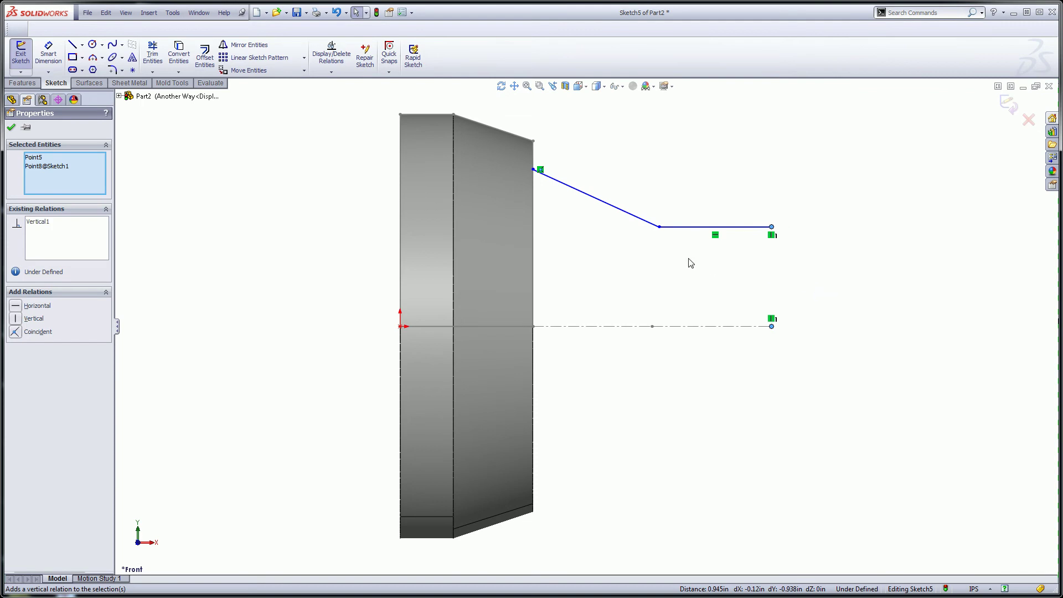
click(658, 226)
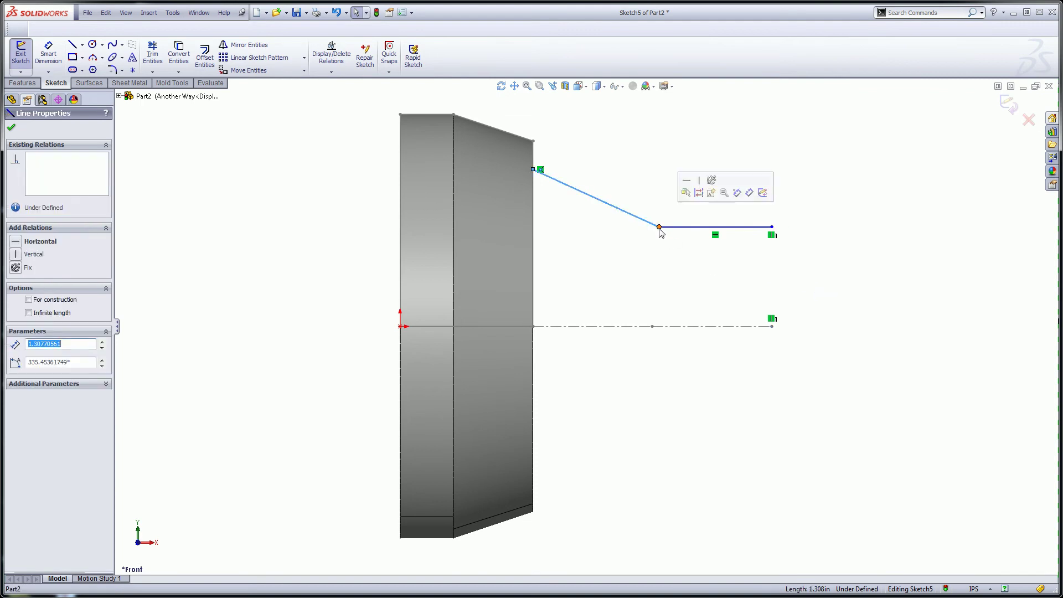
key(Escape)
ctrl+click(652, 327)
click(688, 289)
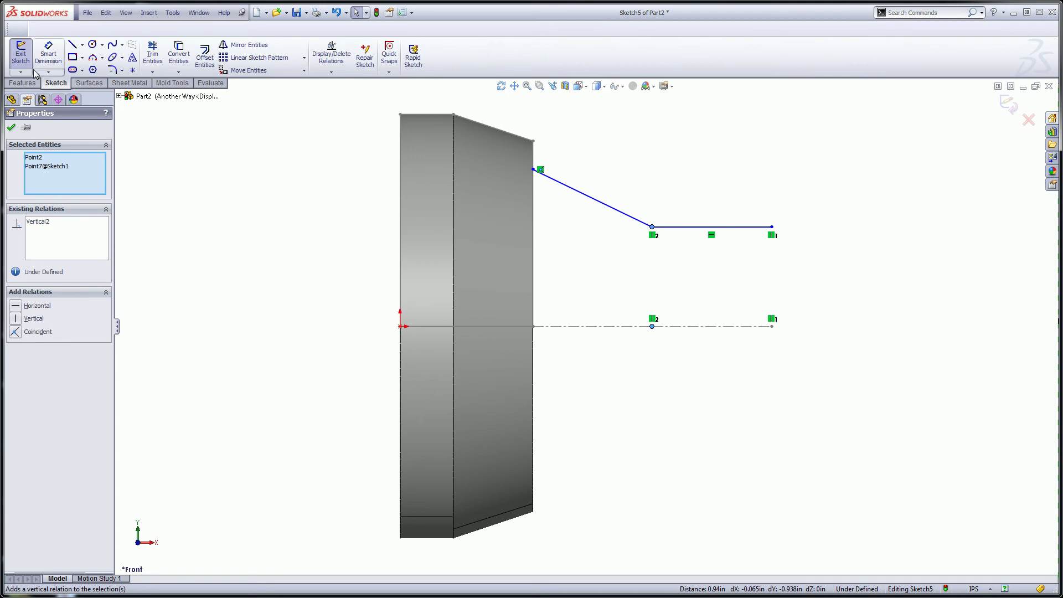
Dimension the sloped line at 20° from the top edge and the horizontal line 1.000 above the centreline.
click(48, 52)
click(420, 116)
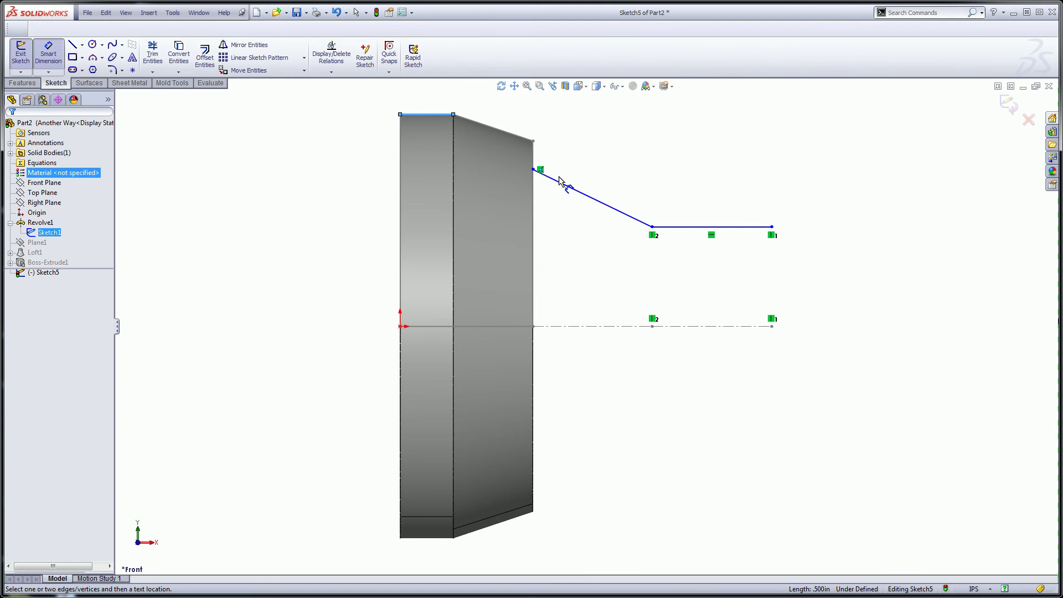
click(577, 190)
click(608, 159)
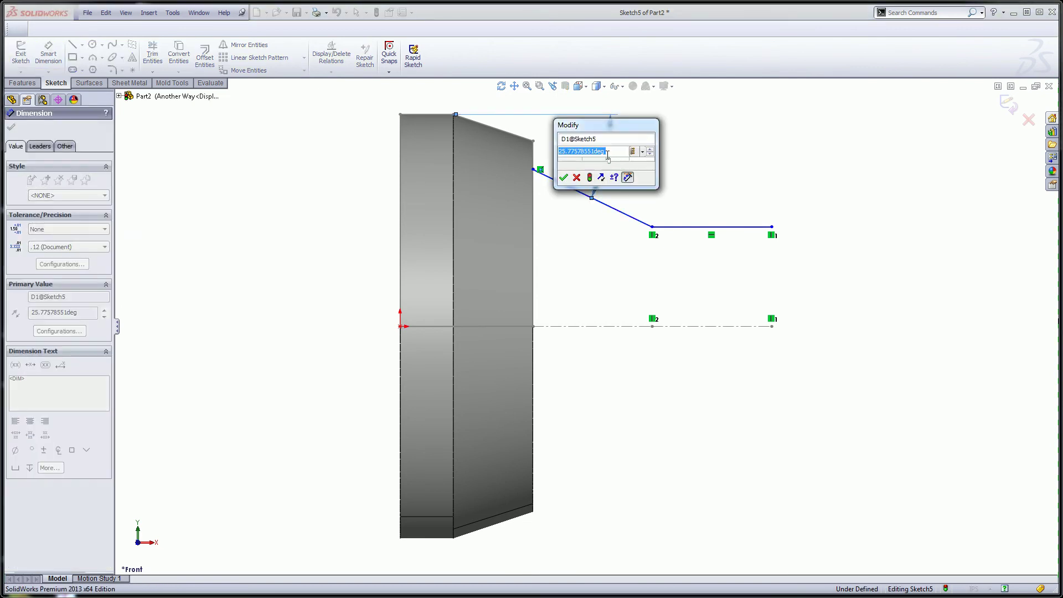
text(20)
key(Return)
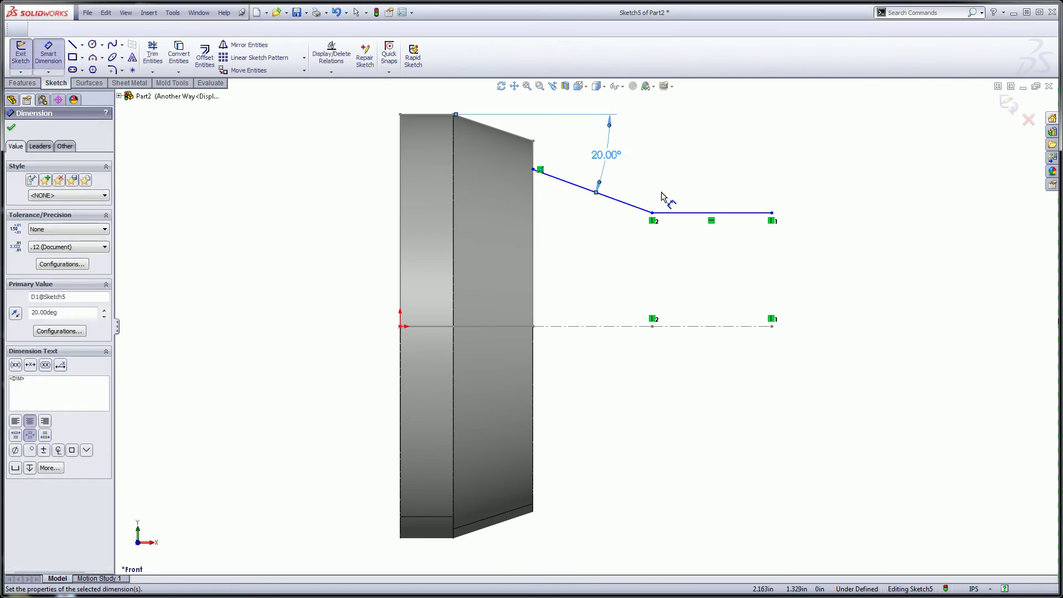
click(718, 213)
click(764, 326)
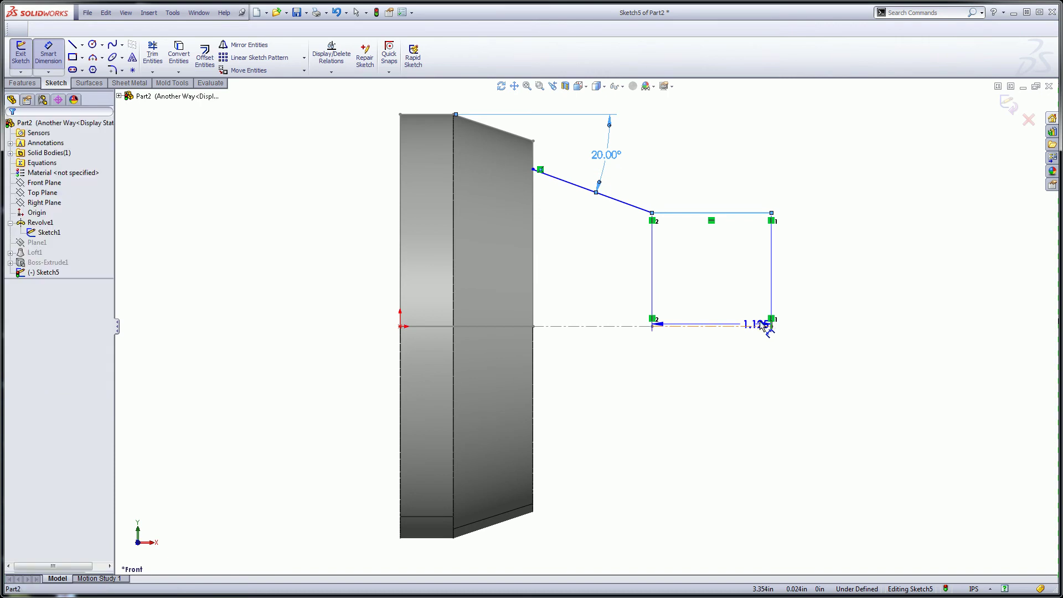
click(814, 270)
text(1)
key(Return)
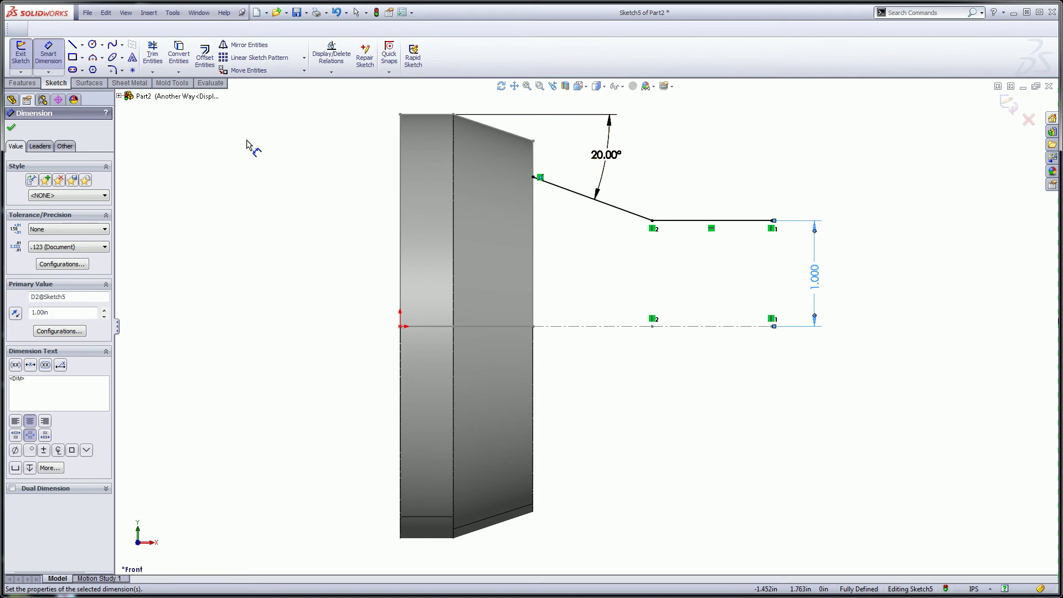
Extrude Sketch5 into a Mid Plane surface 4.060 in deep, then select Sketch1.
click(88, 83)
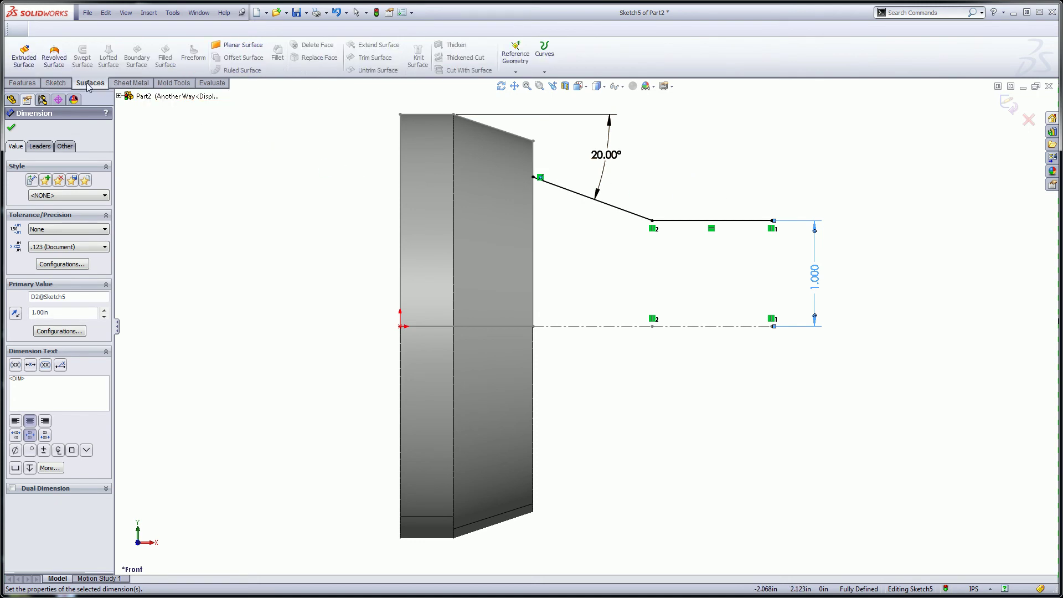
click(24, 55)
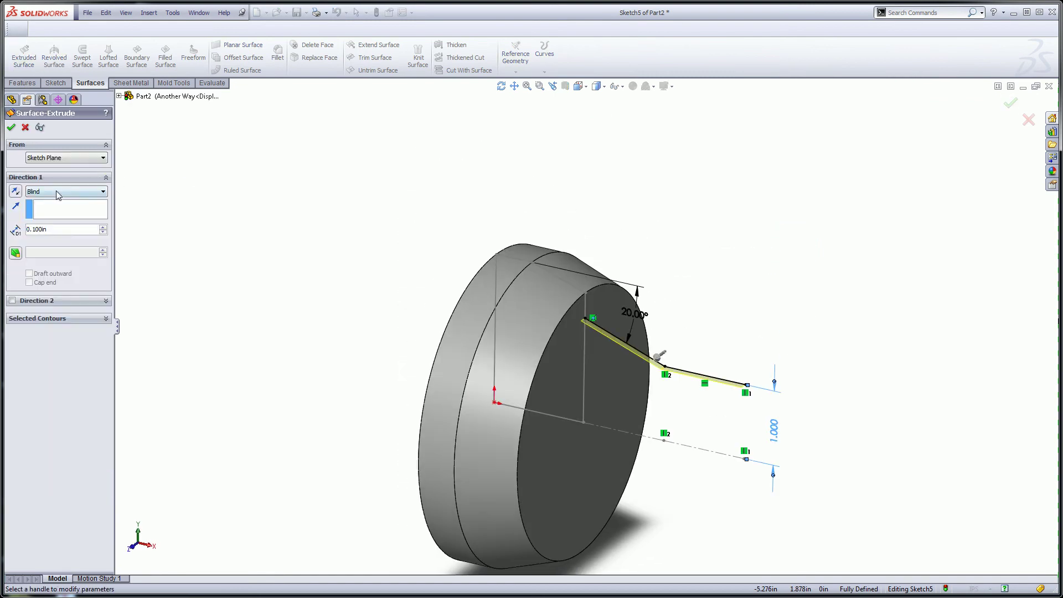
click(58, 192)
click(47, 253)
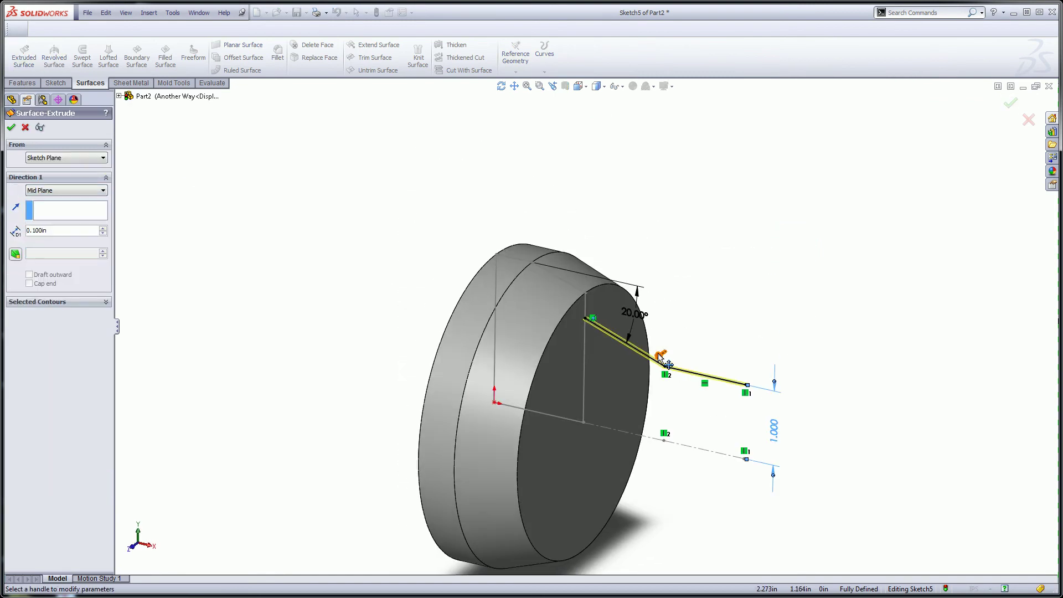
drag(667, 364, 553, 387)
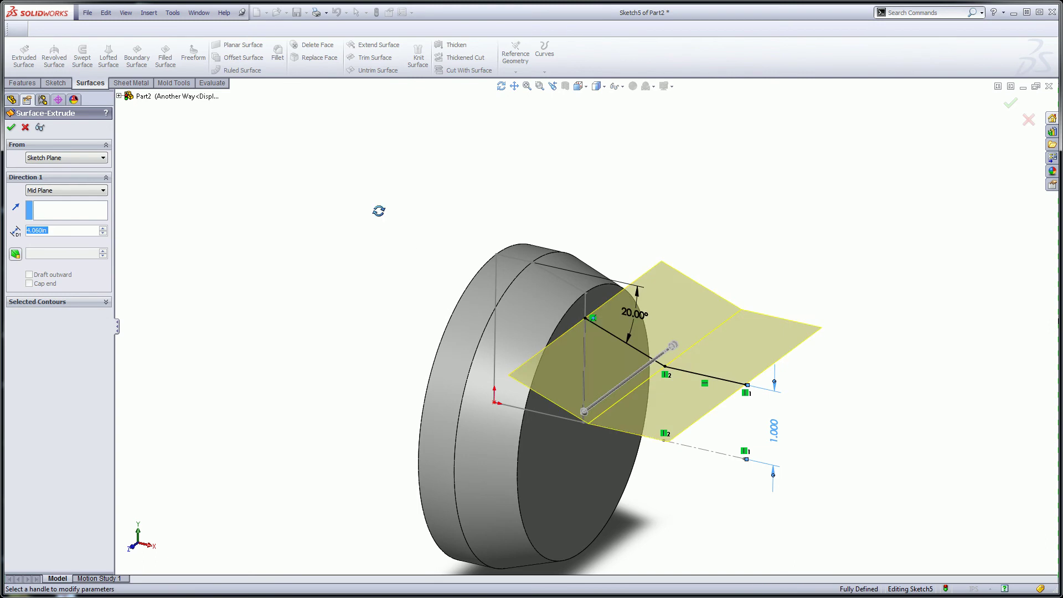
middle_drag(378, 211, 332, 209)
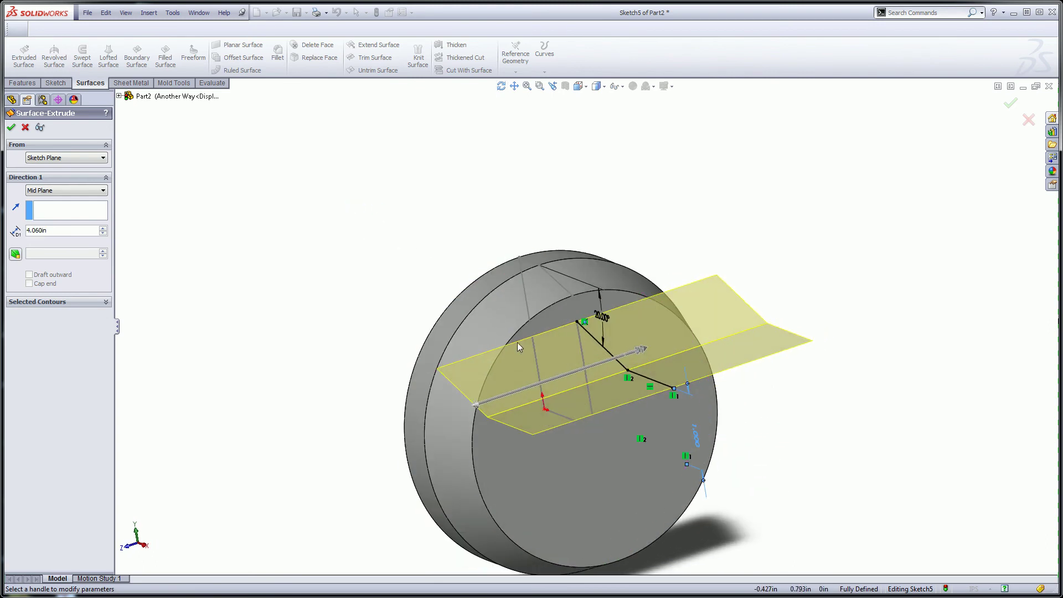
click(11, 128)
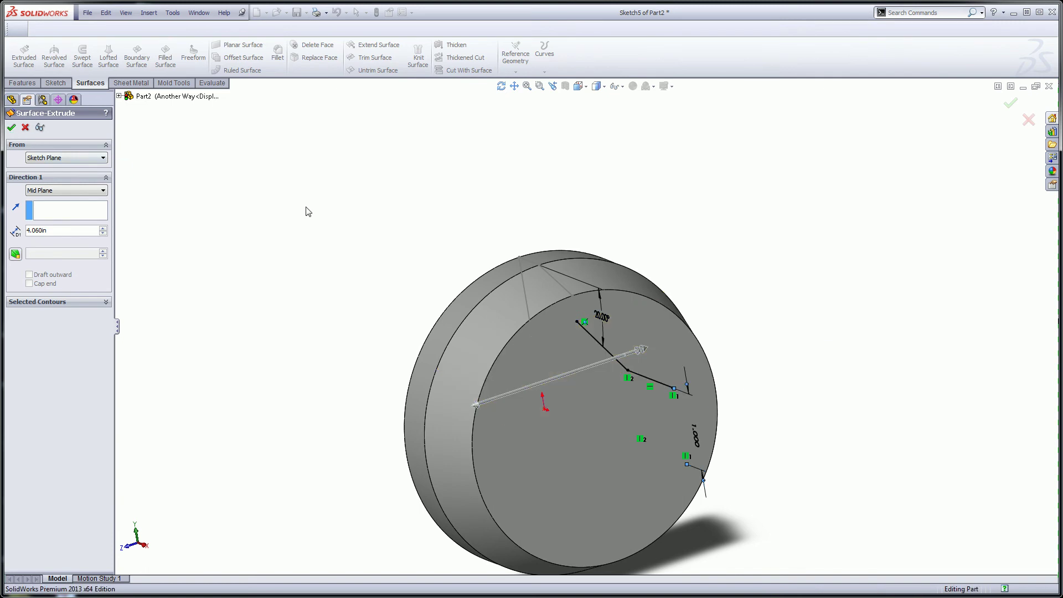
middle_drag(314, 217, 299, 232)
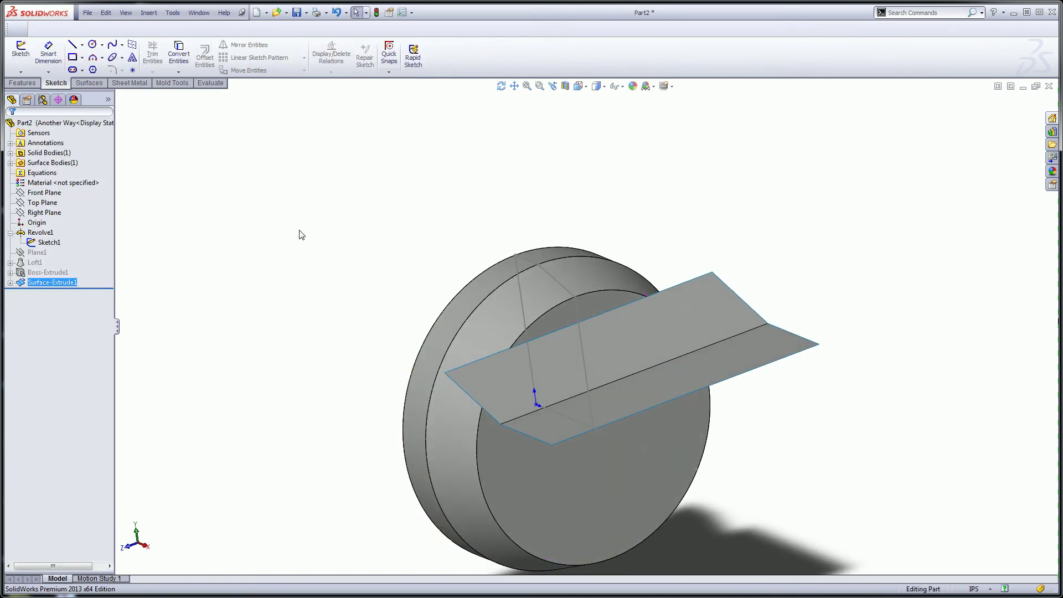
click(48, 242)
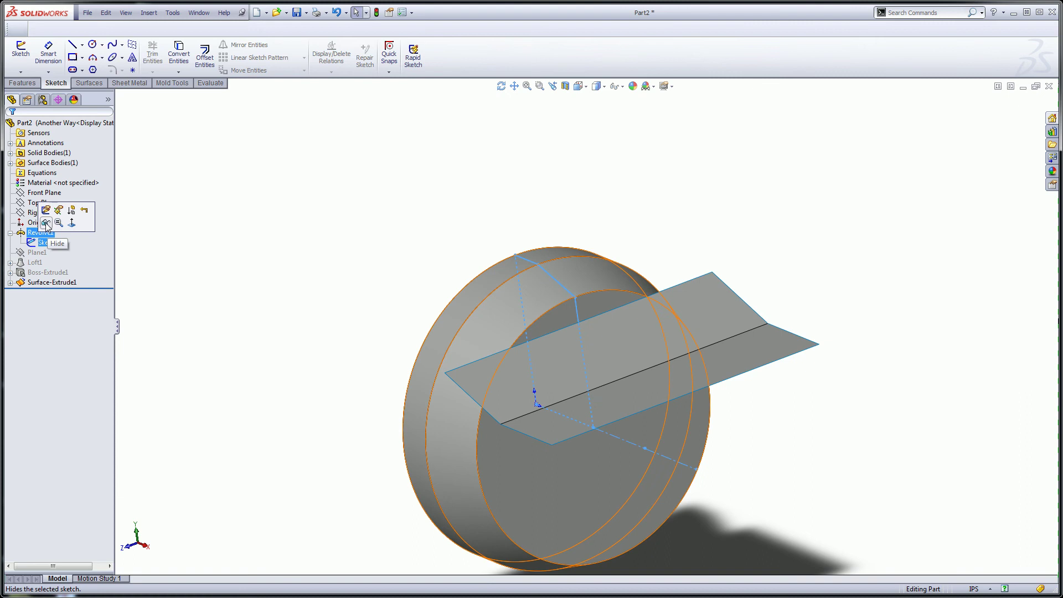
Hide Sketch1 and select the revolve's front circular face.
click(46, 223)
click(564, 457)
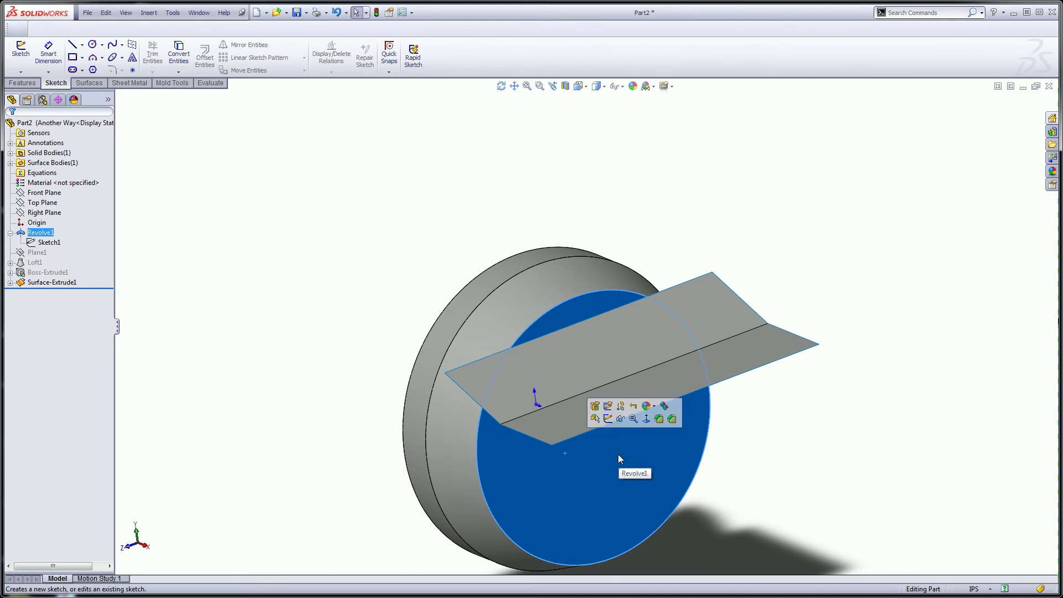
Start a sketch on the front face and draw a closed triangle from the origin.
click(608, 419)
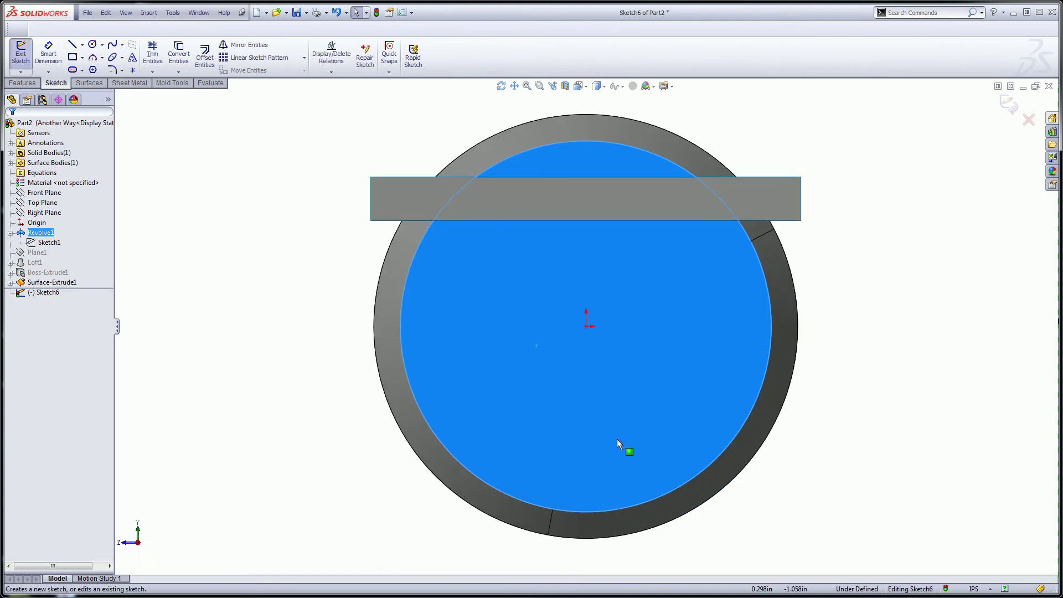
click(72, 44)
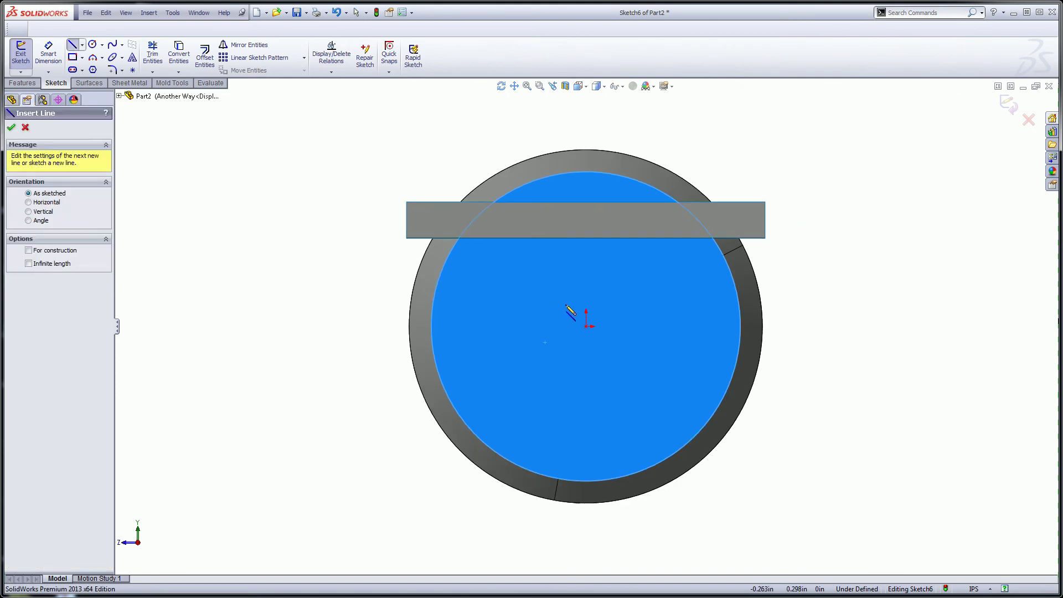
click(586, 326)
click(485, 138)
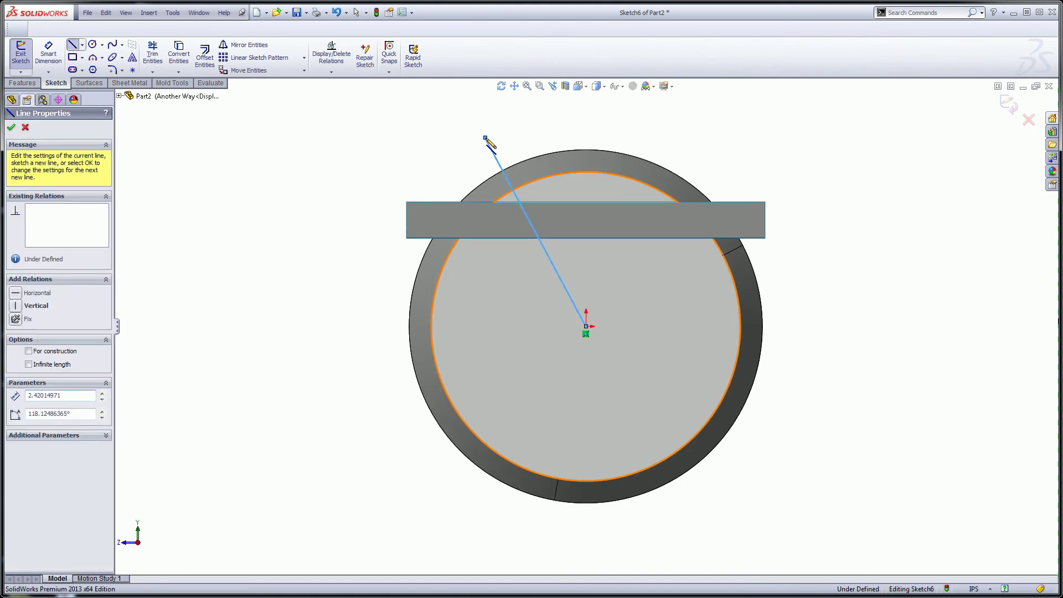
click(694, 137)
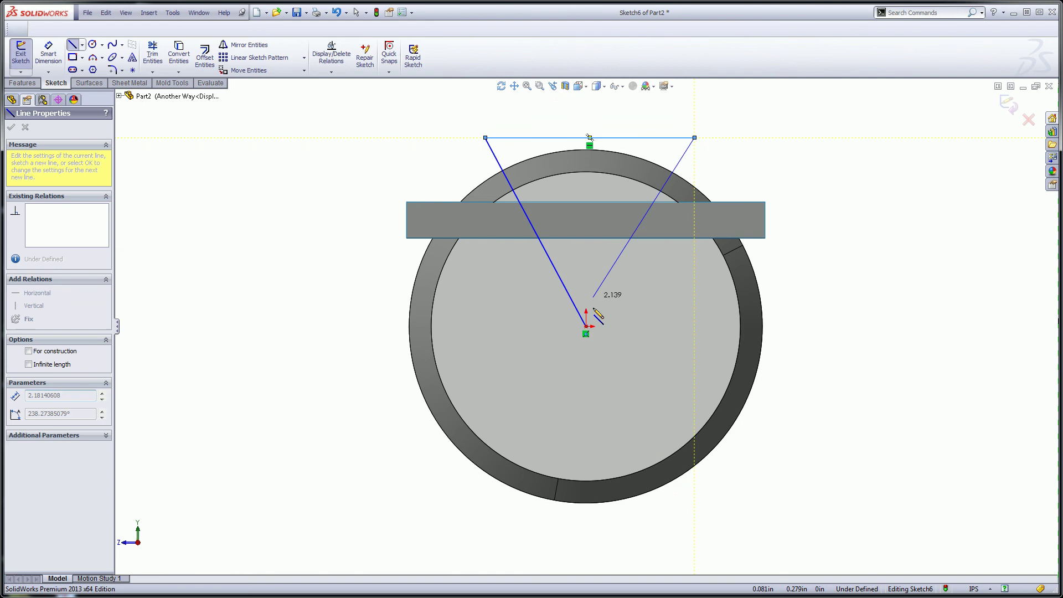
click(586, 326)
right_click(743, 160)
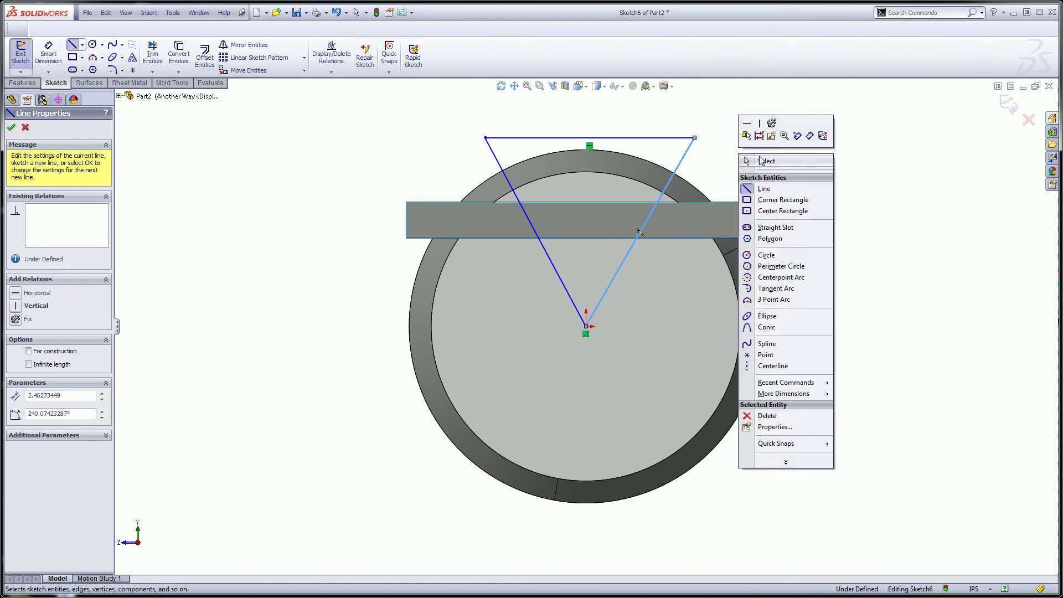
click(766, 160)
Make the top line's midpoint vertical above the origin.
click(608, 138)
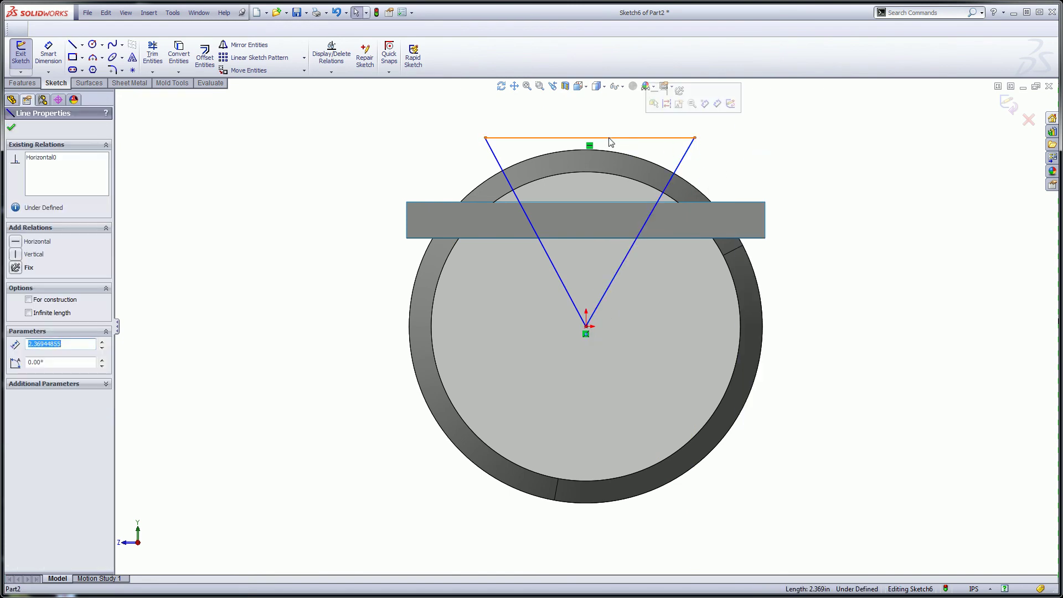
right_click(610, 139)
click(678, 156)
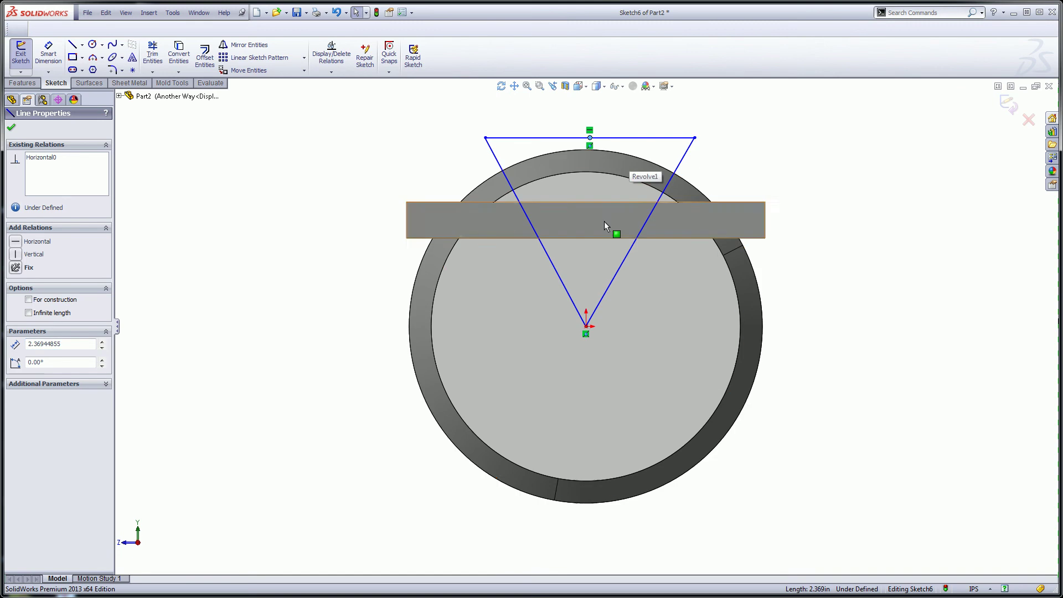
ctrl+click(585, 328)
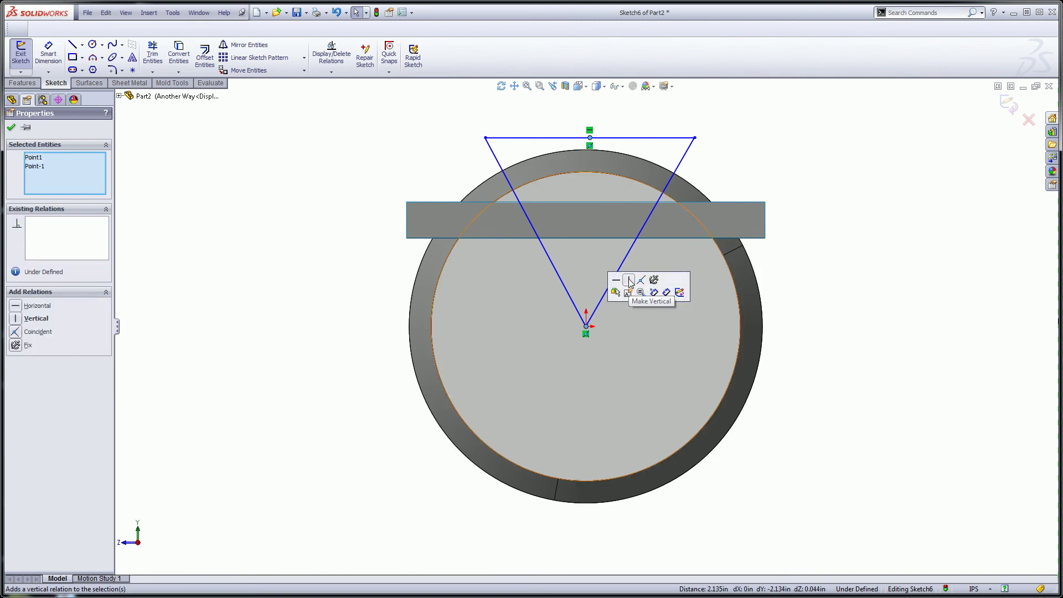
click(629, 281)
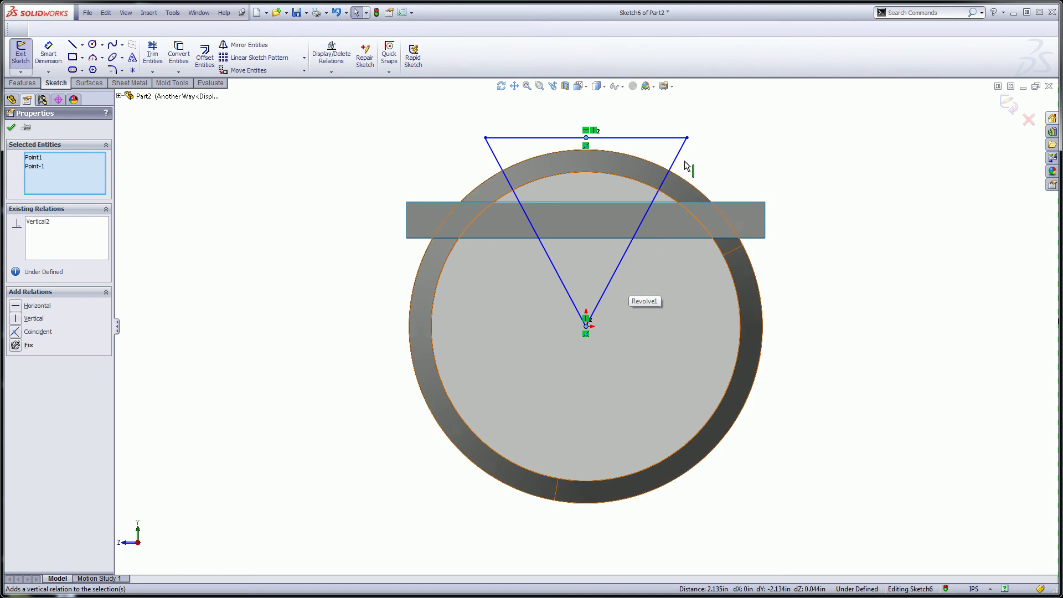
click(703, 145)
Make the triangle's top line tangent to the disc's outer rim and widen the triangle.
mouse_move(688, 138)
mouse_down()
mouse_move(736, 148)
mouse_move(687, 138)
mouse_move(694, 143)
mouse_up()
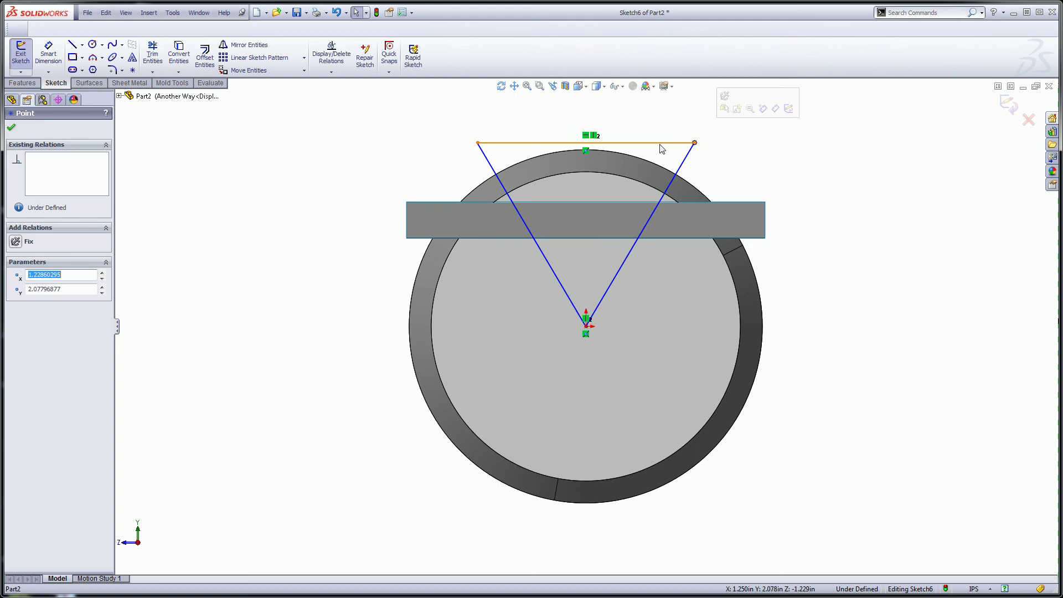
click(646, 143)
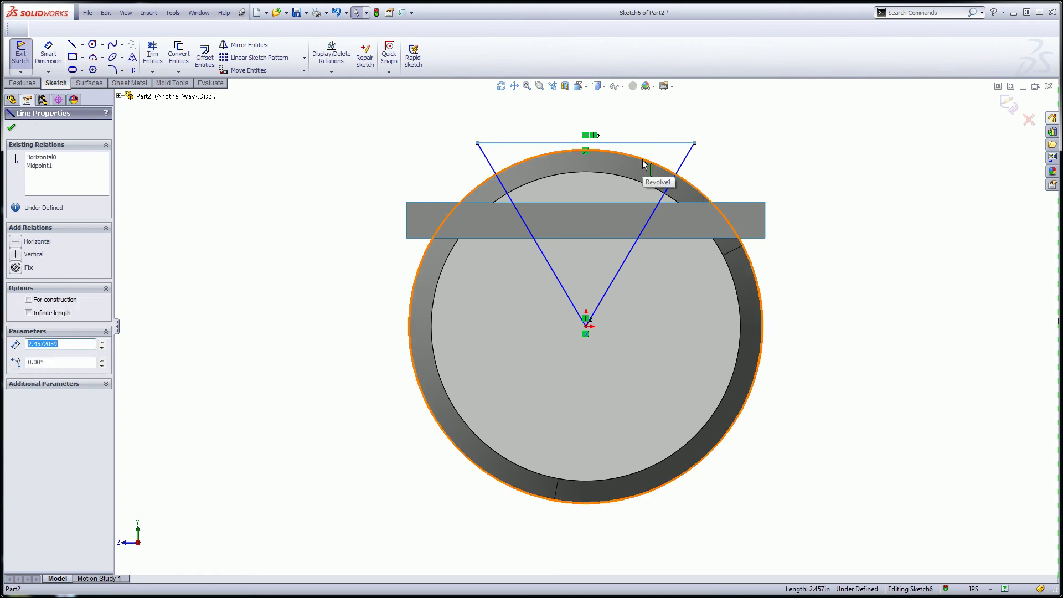
ctrl+click(641, 159)
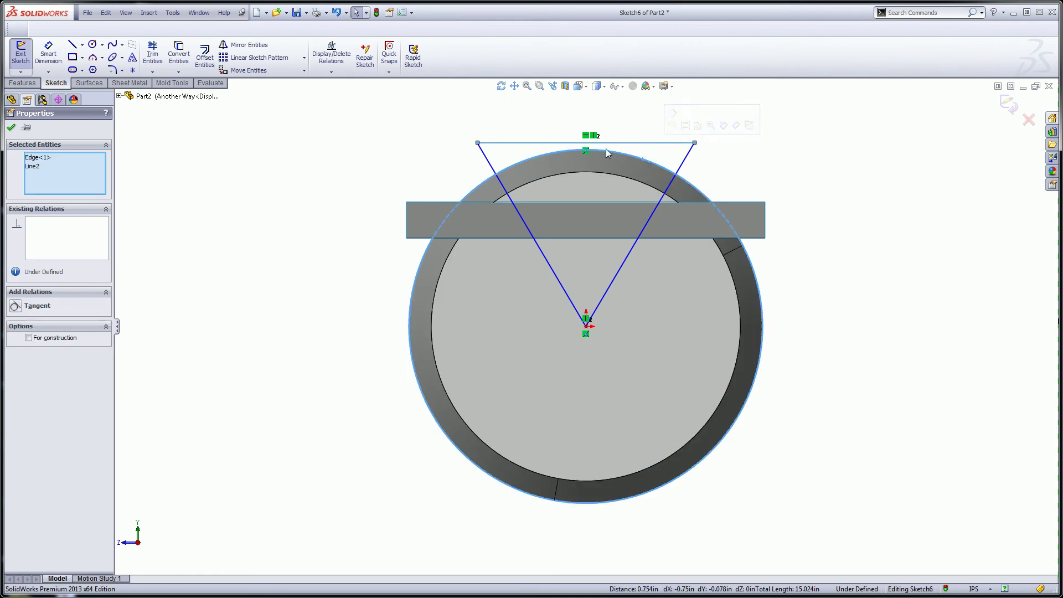
click(672, 115)
click(639, 126)
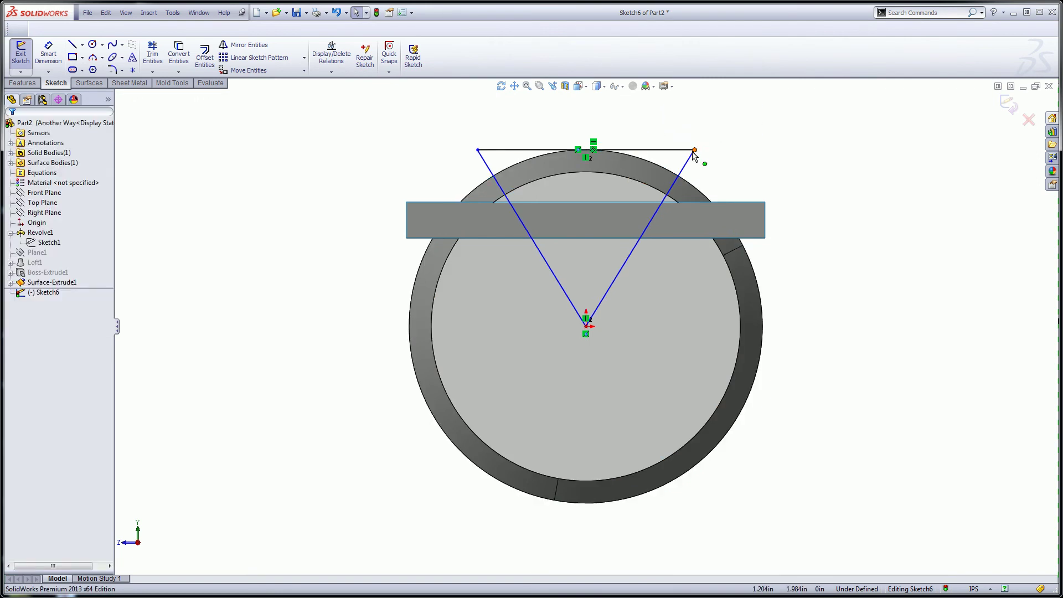
mouse_move(694, 149)
mouse_down()
mouse_move(736, 152)
mouse_move(686, 146)
mouse_up()
right_drag(820, 187, 818, 128)
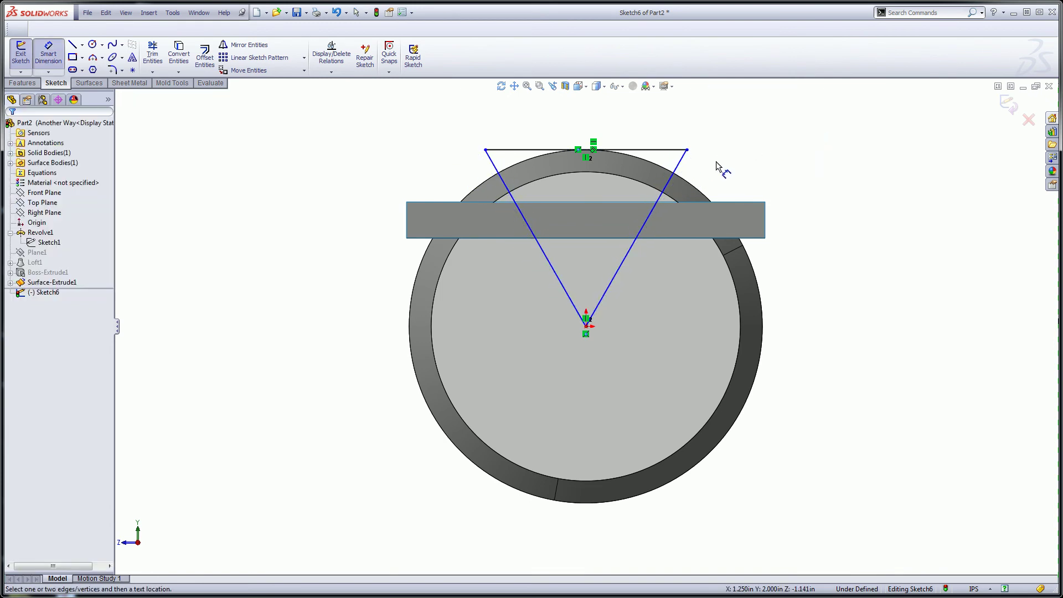
Dimension the angle between the triangle's sides as 360/5, giving 72°.
click(677, 172)
click(495, 171)
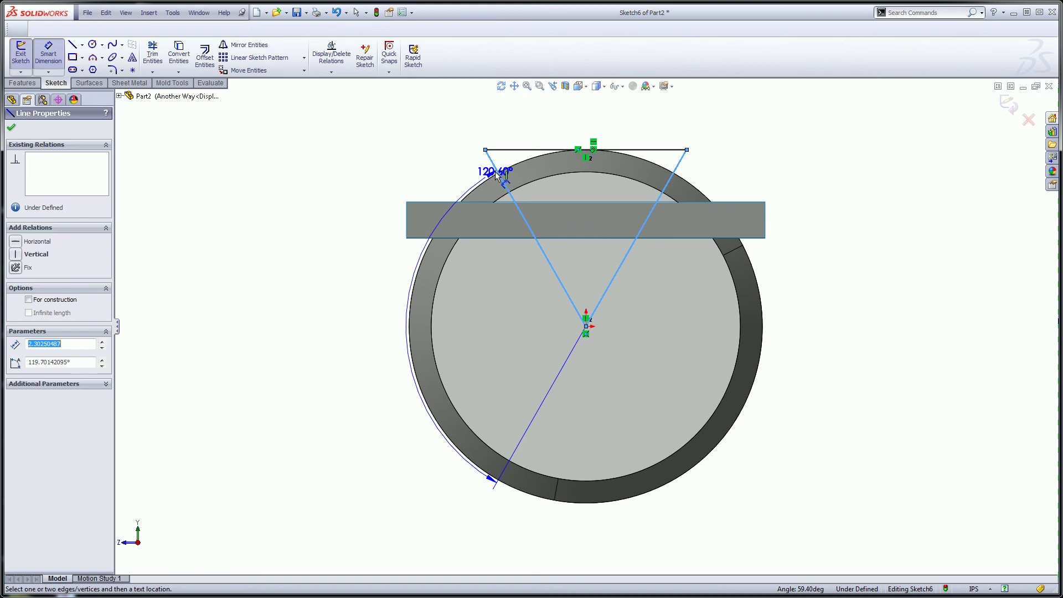
click(576, 189)
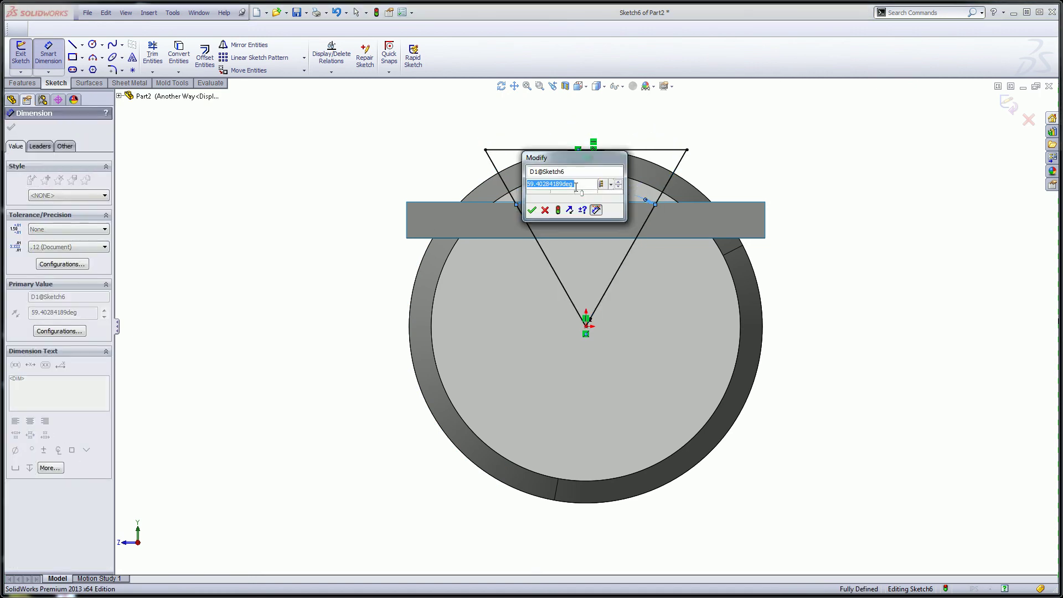
text(360)
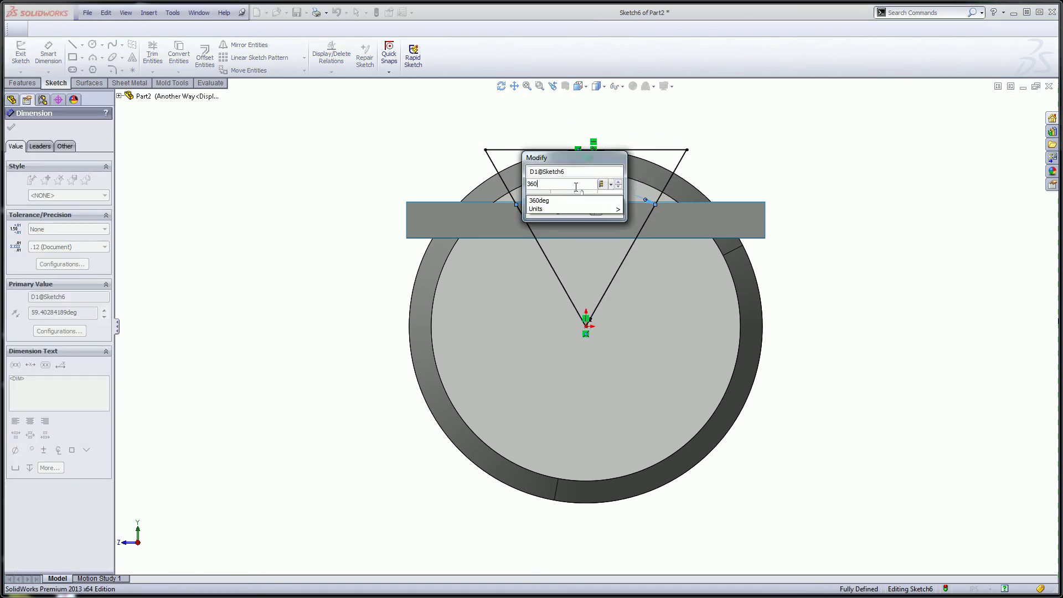
text(/5)
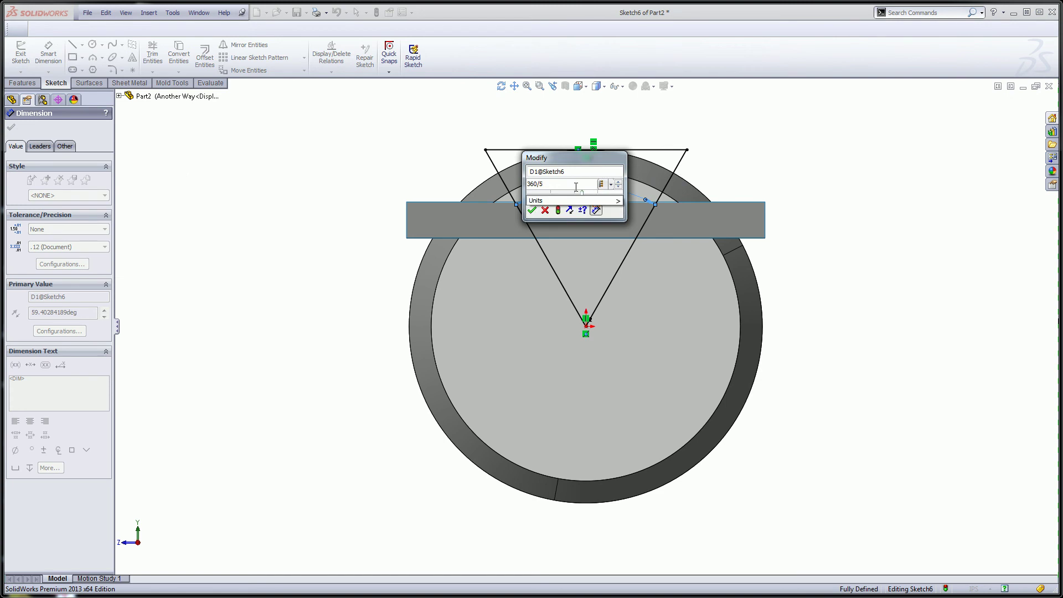
key(Return)
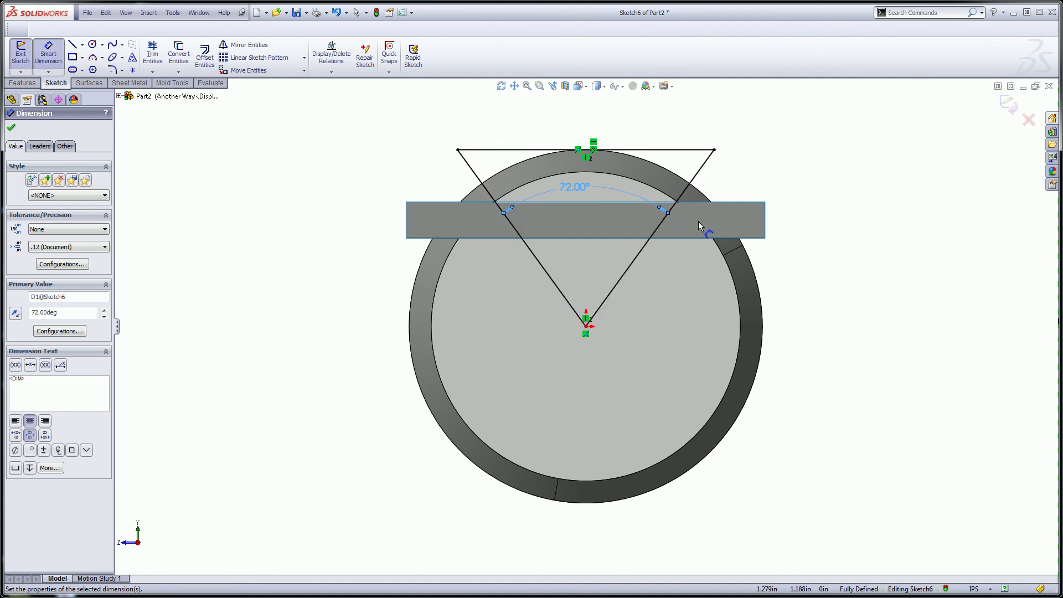
Convert the triangle's top line into construction geometry.
right_click(369, 152)
click(393, 157)
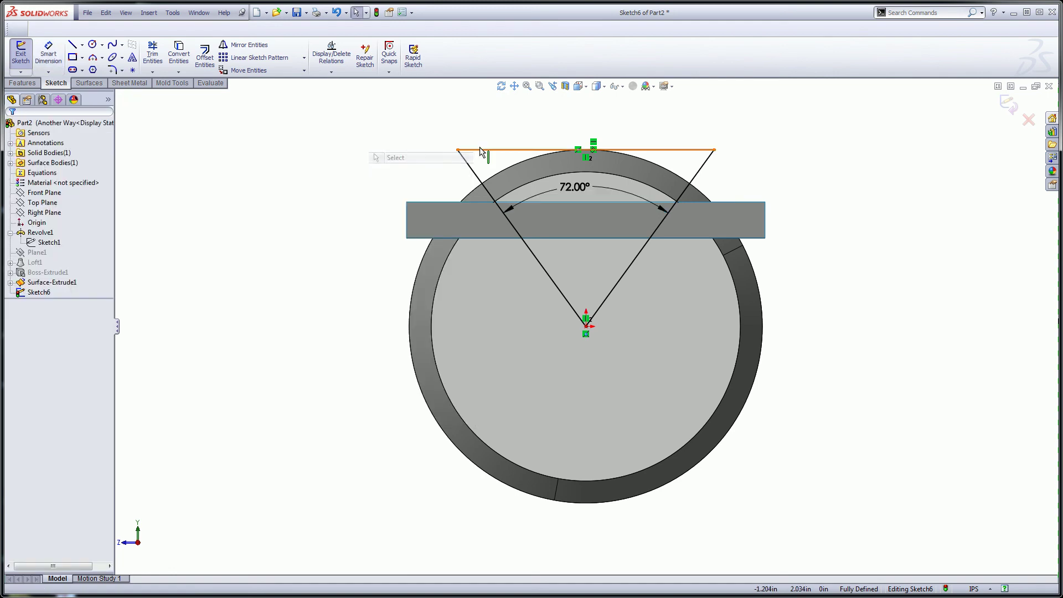
click(483, 149)
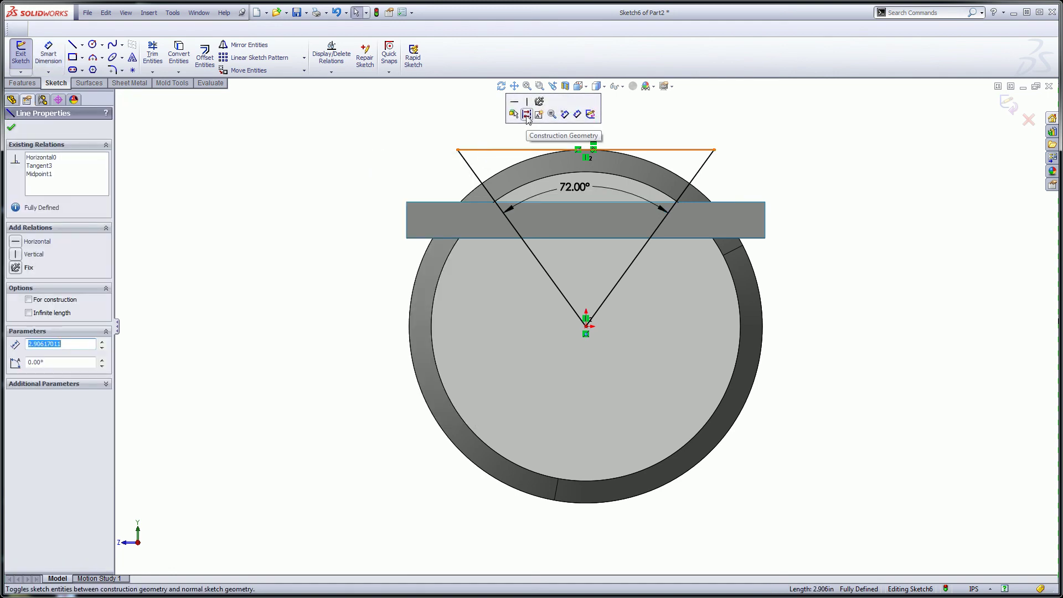
click(526, 115)
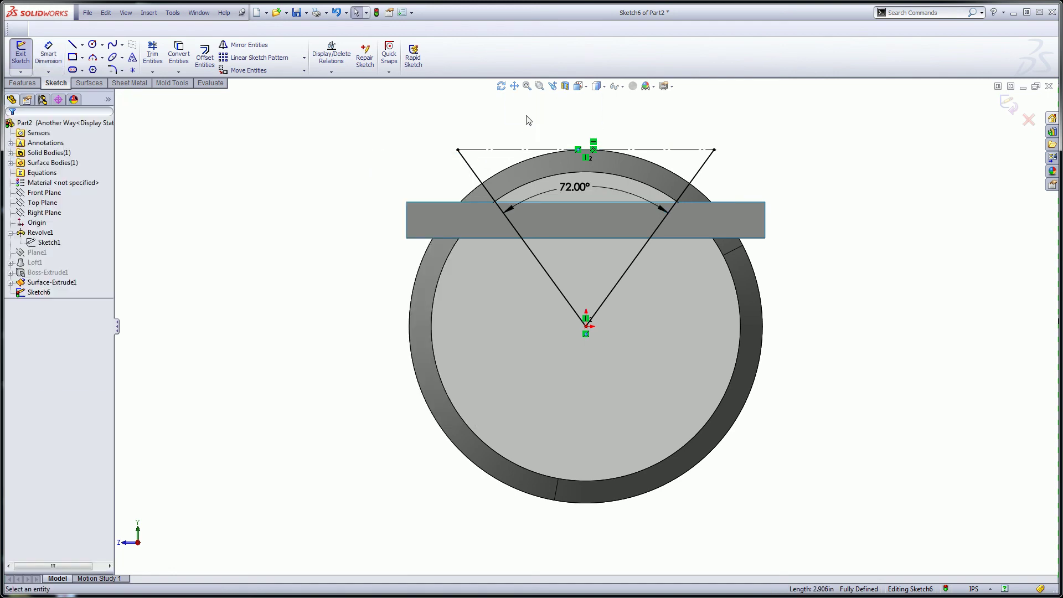
Extrude Sketch6 as a surface Up To Vertex, ending at the flat surface's far corner.
click(87, 83)
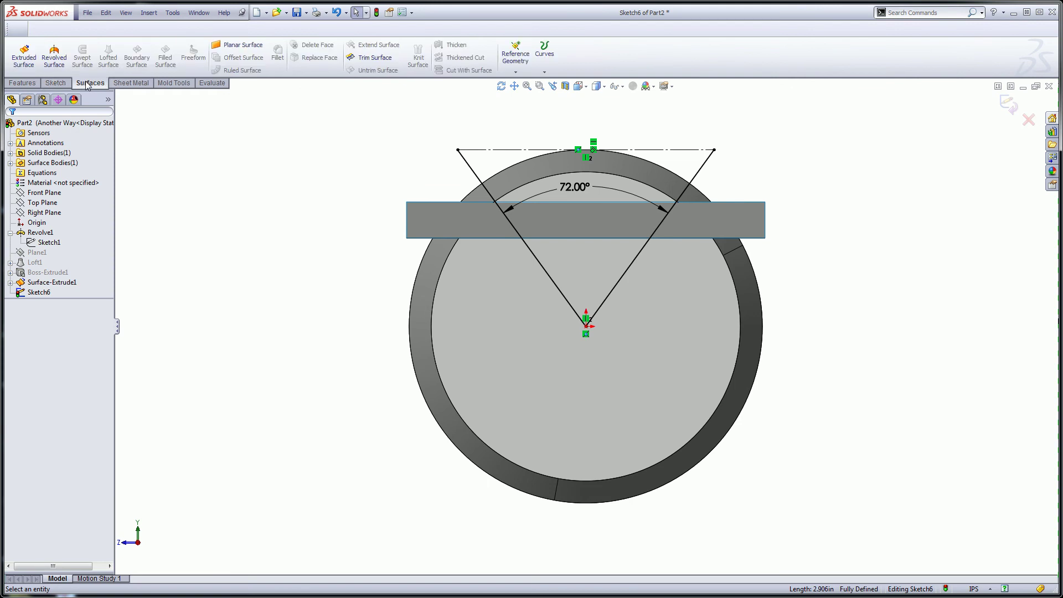
click(25, 57)
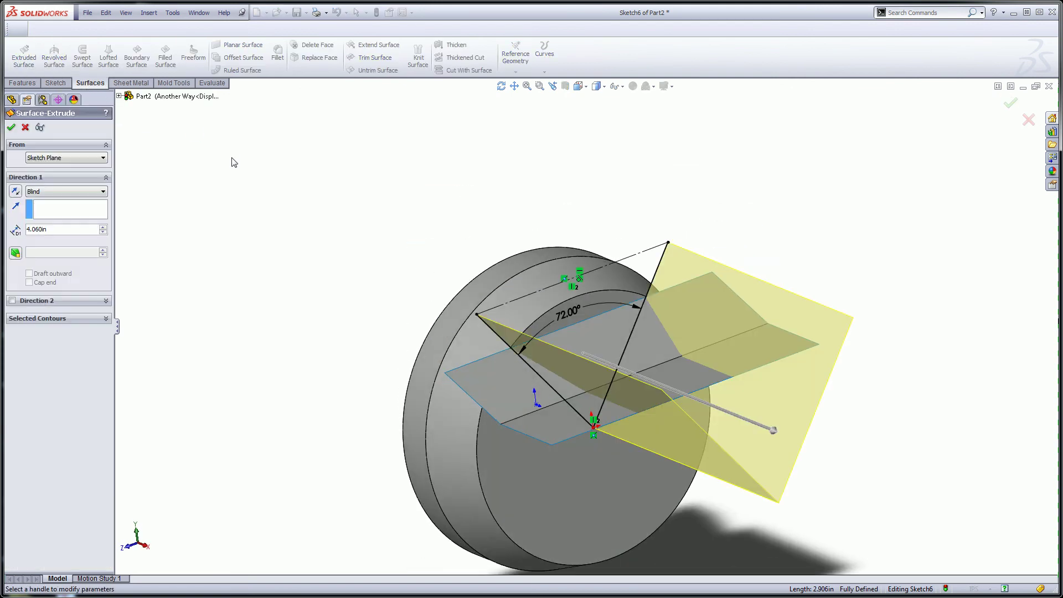
middle_drag(347, 169, 351, 161)
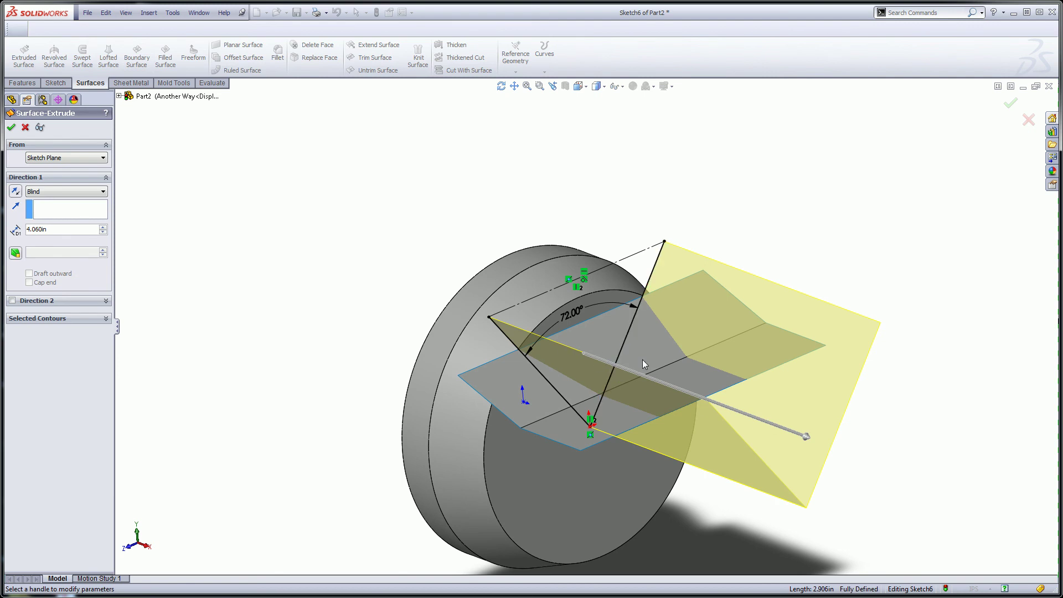
click(67, 191)
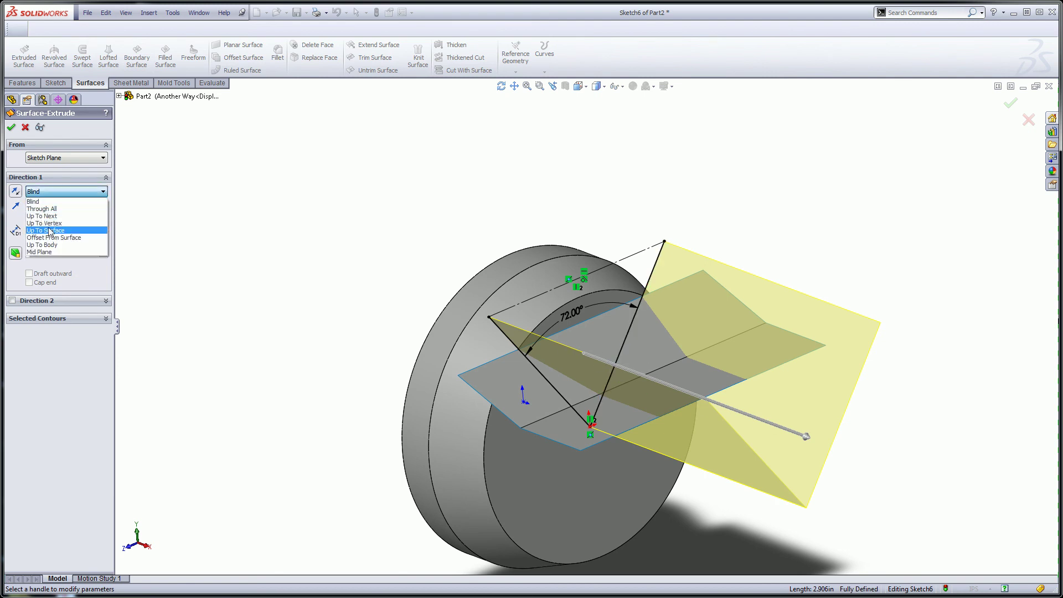
click(46, 223)
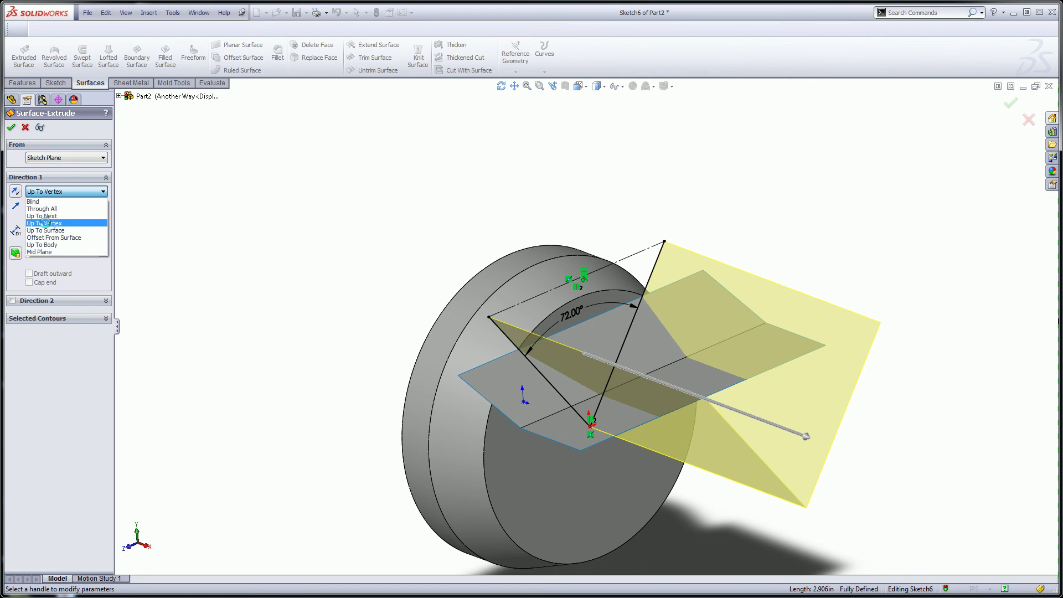
click(825, 345)
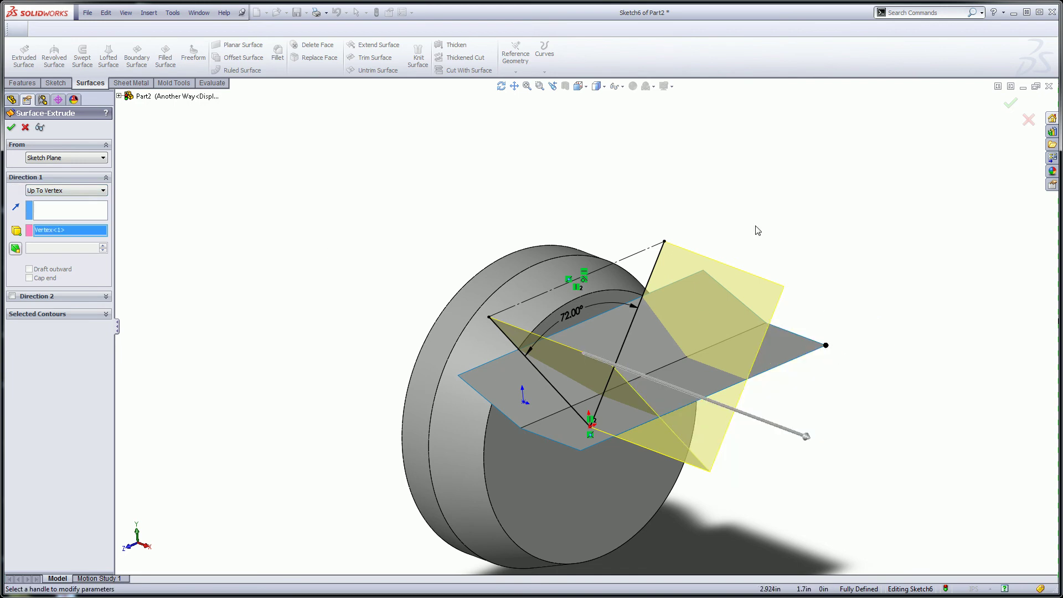
click(1010, 103)
Expand Surface Bodies and select Surface-Extrude2 and Surface-Extrude1 to compare them.
middle_drag(698, 260, 559, 163)
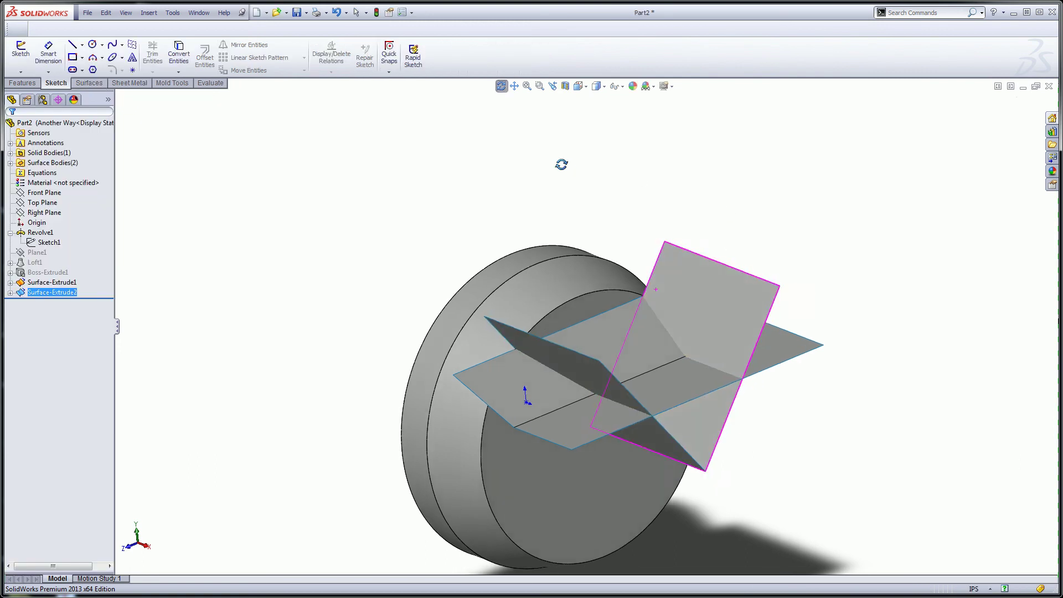
click(10, 162)
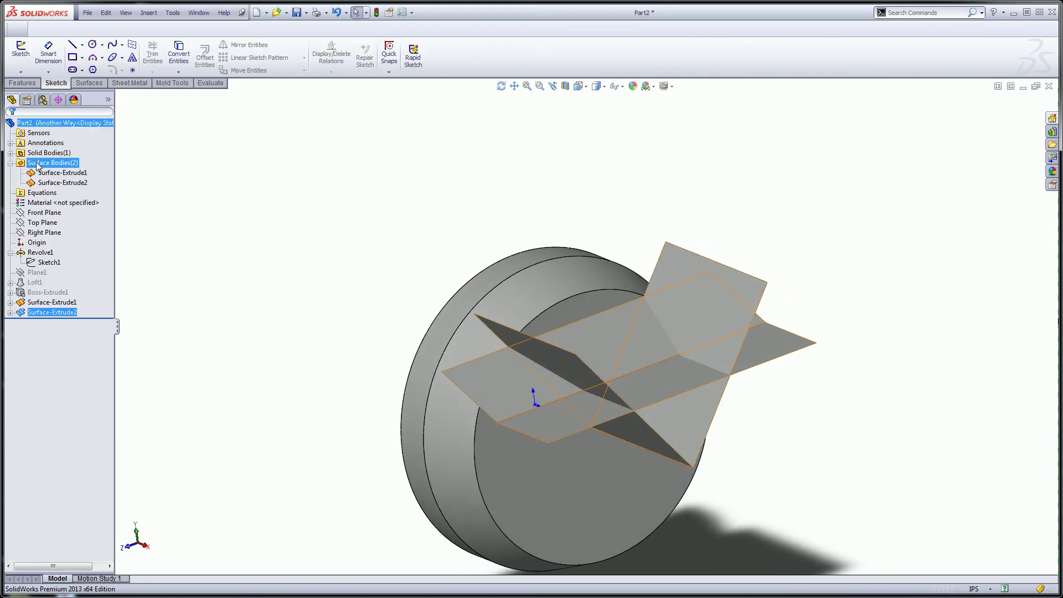
click(43, 182)
click(46, 174)
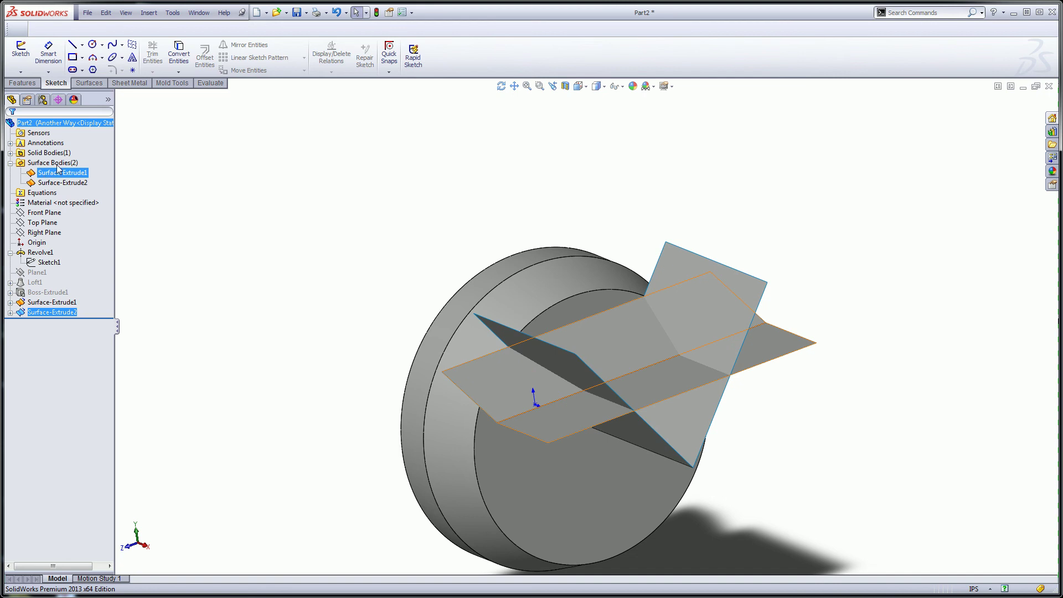
click(89, 83)
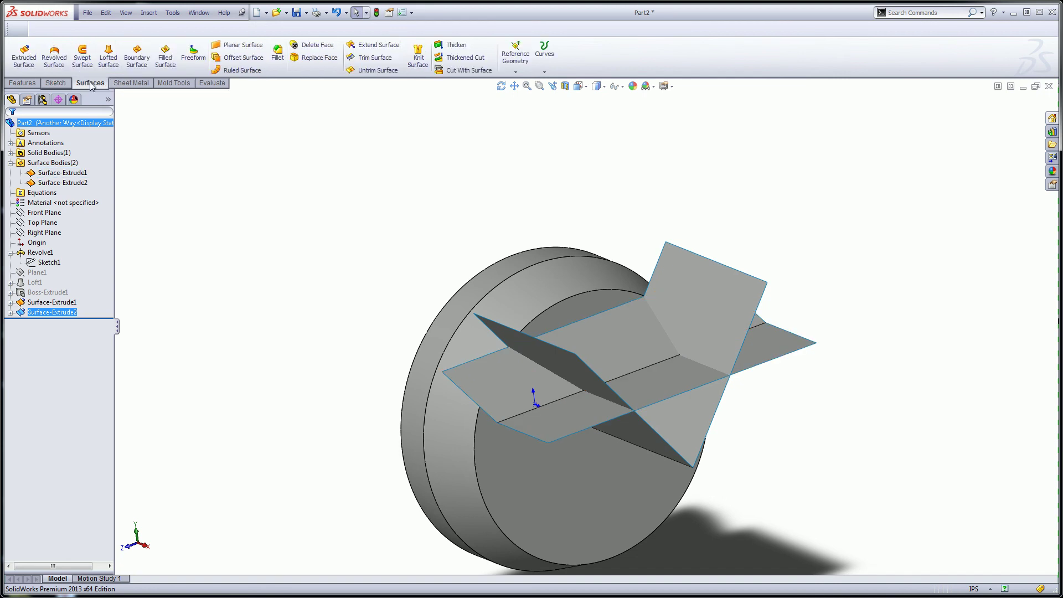
Trim Surface-Extrude1 with the V-shaped Surface-Extrude2, keeping only the middle strip inside the V.
click(372, 59)
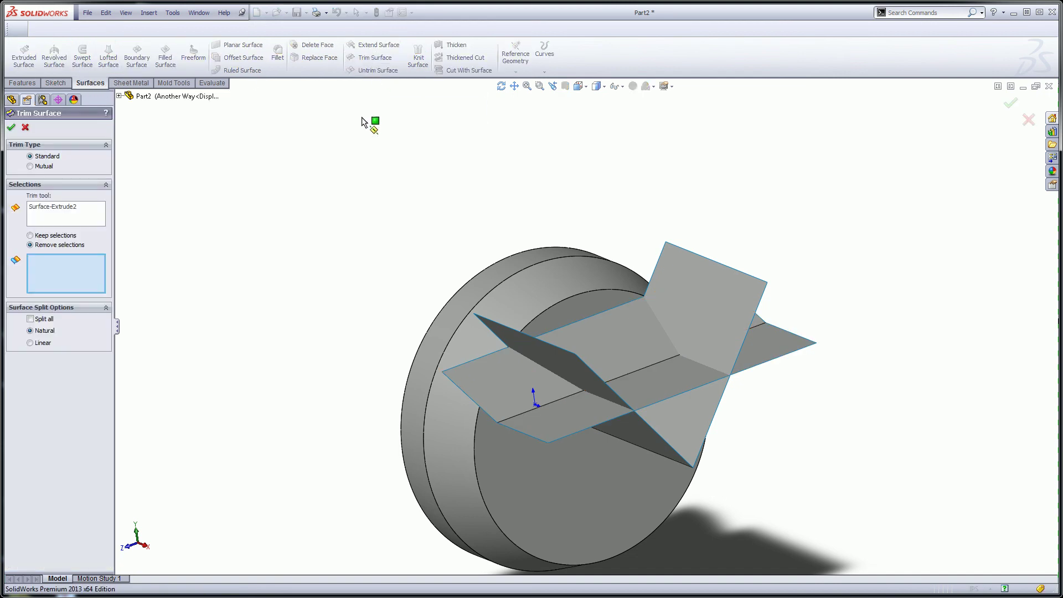
right_click(52, 207)
click(67, 213)
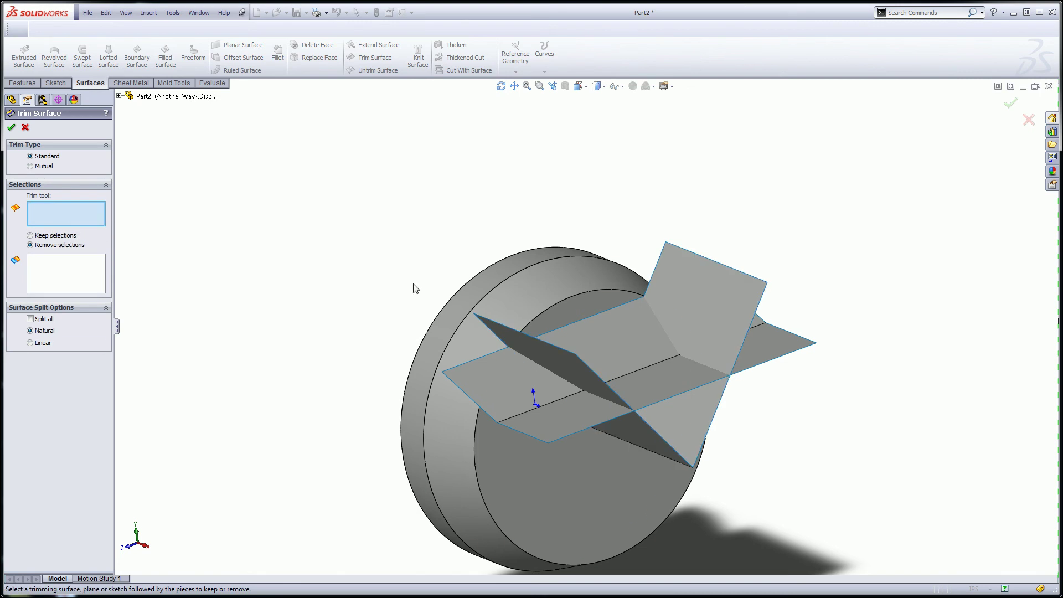
click(699, 281)
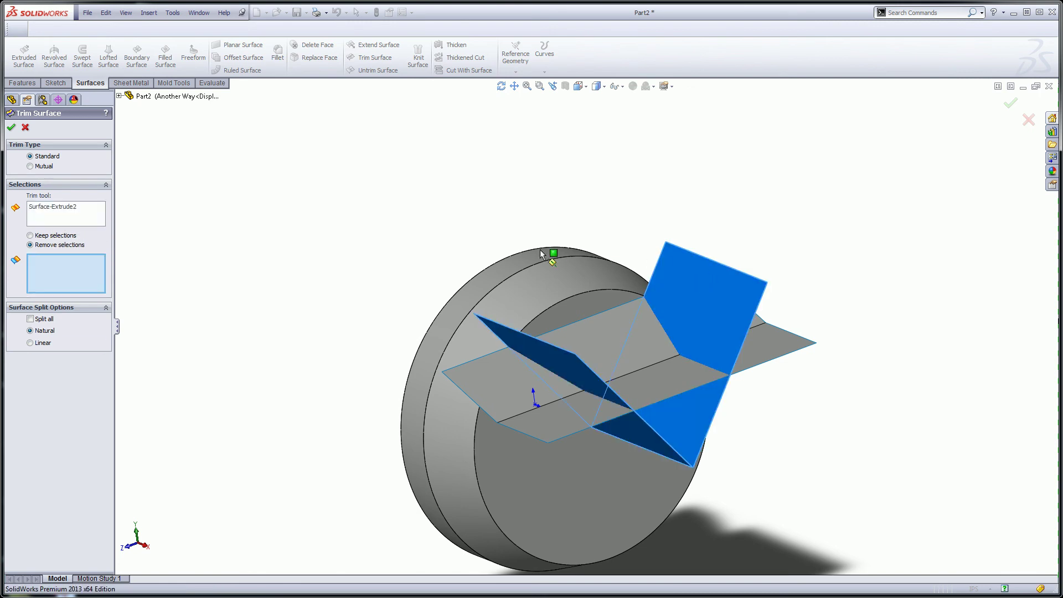
click(603, 344)
middle_drag(412, 211, 388, 211)
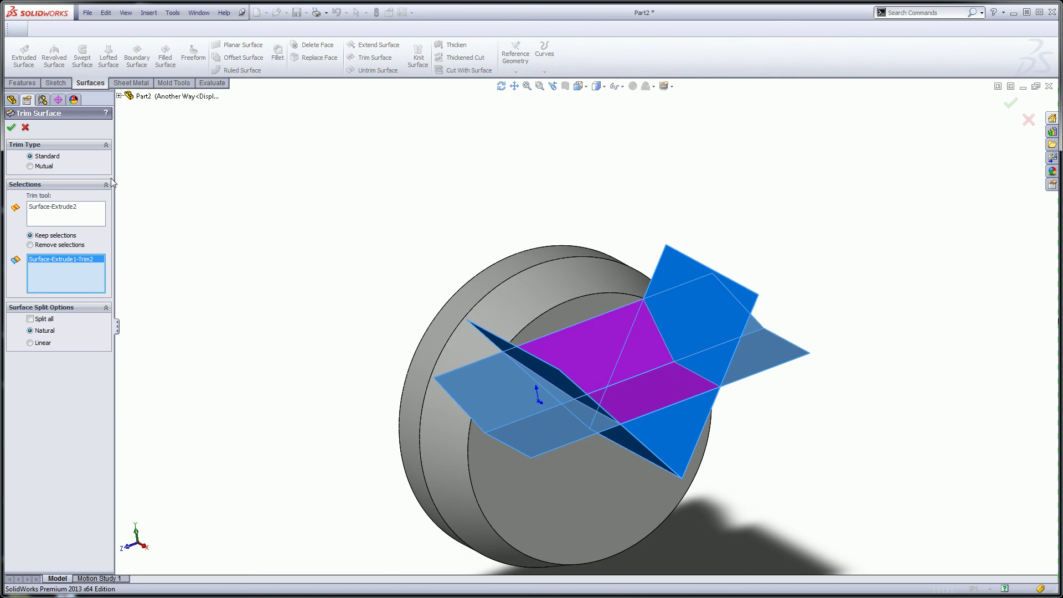
click(11, 127)
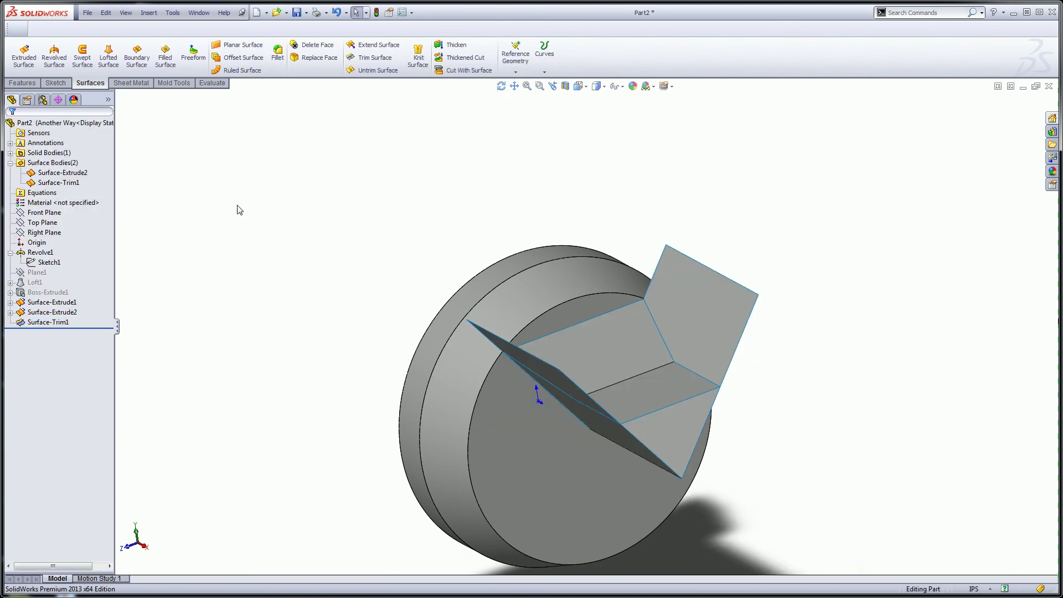
Hide the Surface-Extrude2 surface body and the Revolve1 solid body in the FeatureManager.
click(40, 185)
click(39, 173)
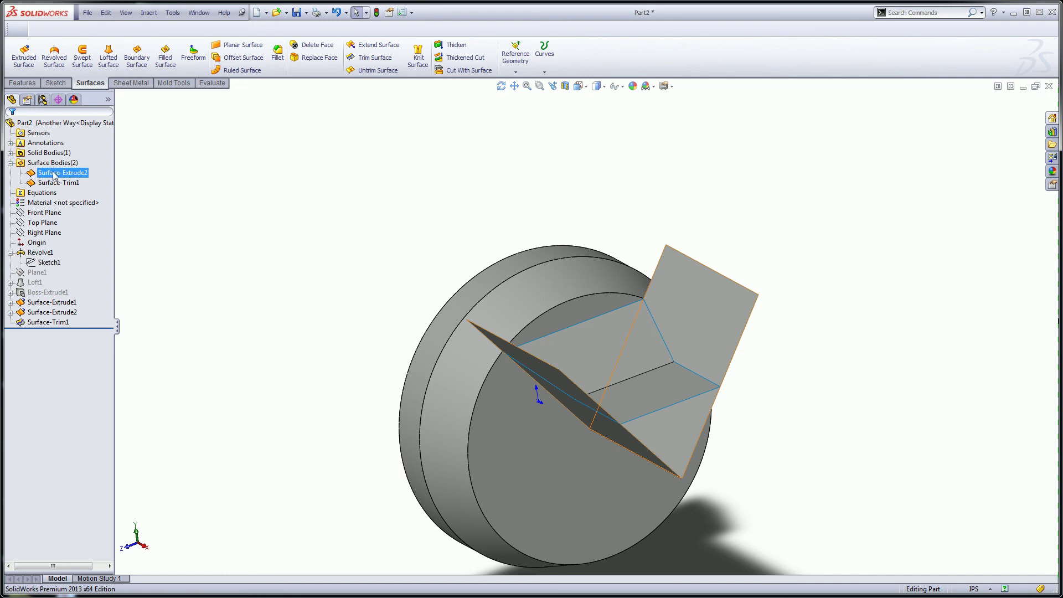
click(42, 175)
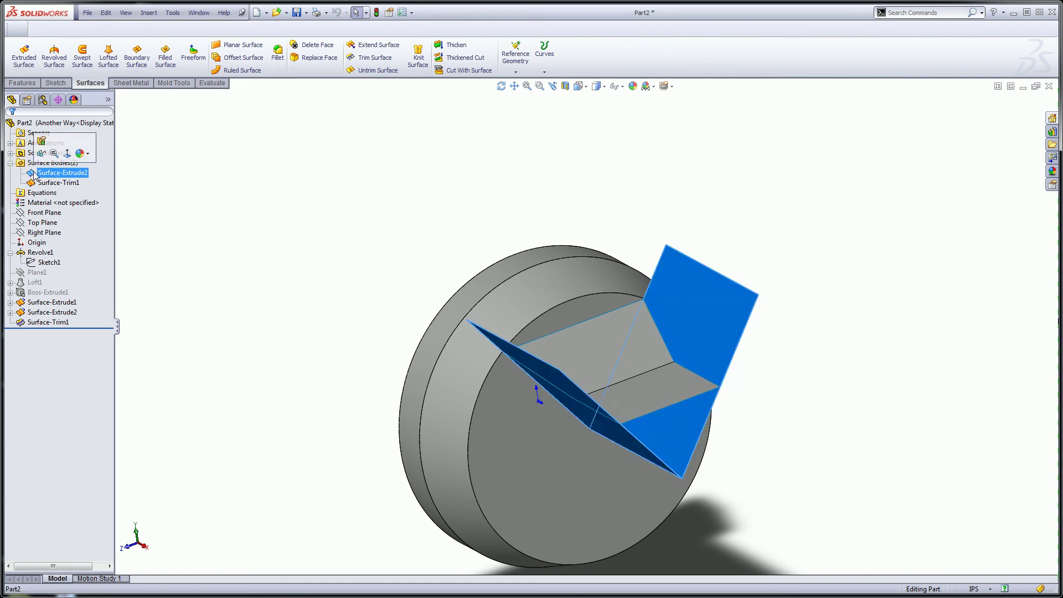
click(41, 154)
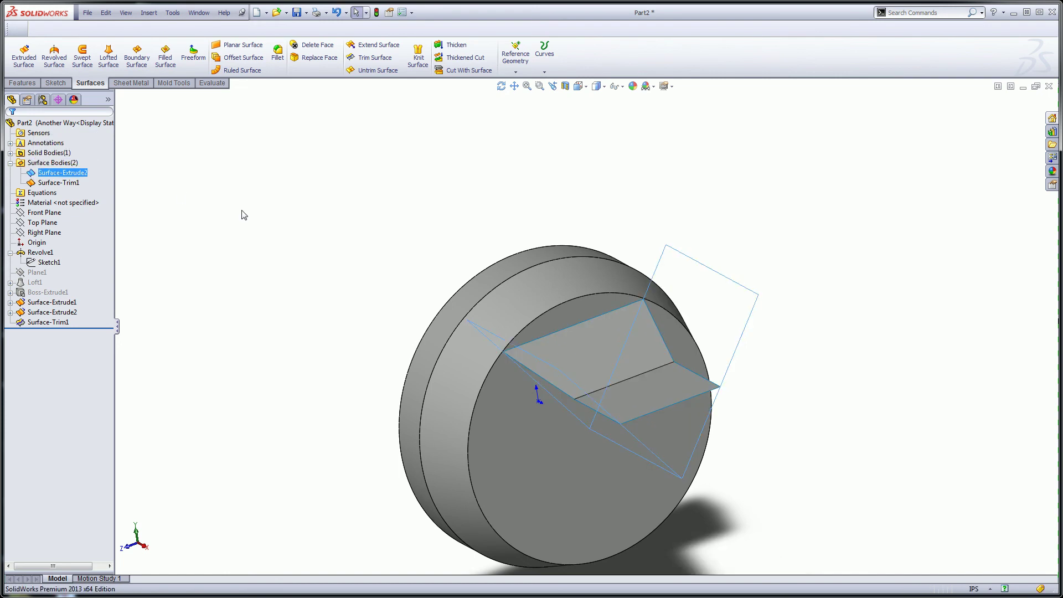
mouse_move(247, 230)
middle_down()
mouse_move(275, 216)
mouse_move(271, 175)
mouse_move(260, 214)
middle_up()
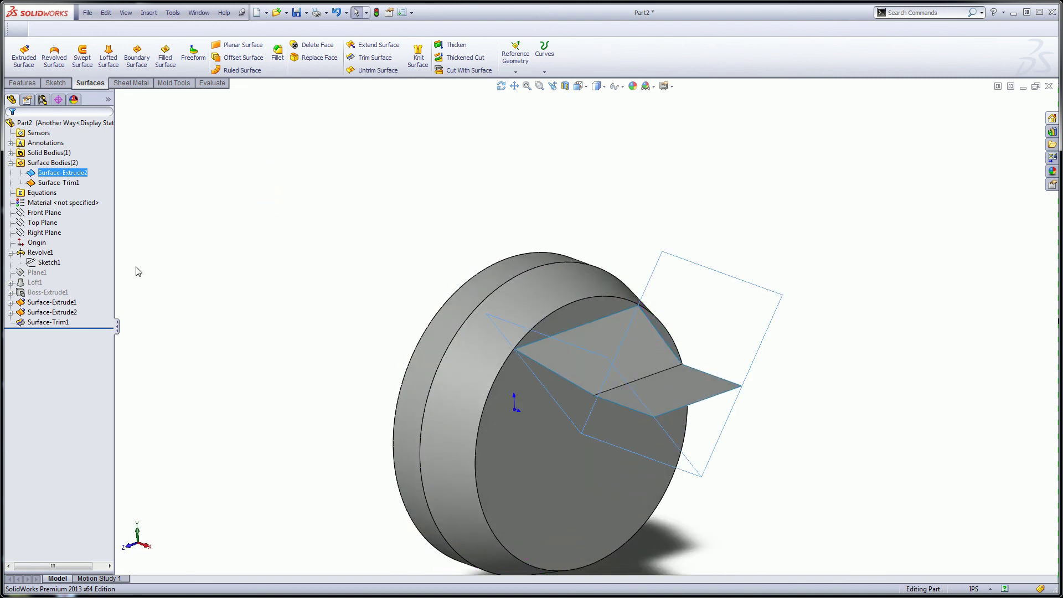
click(10, 153)
click(39, 162)
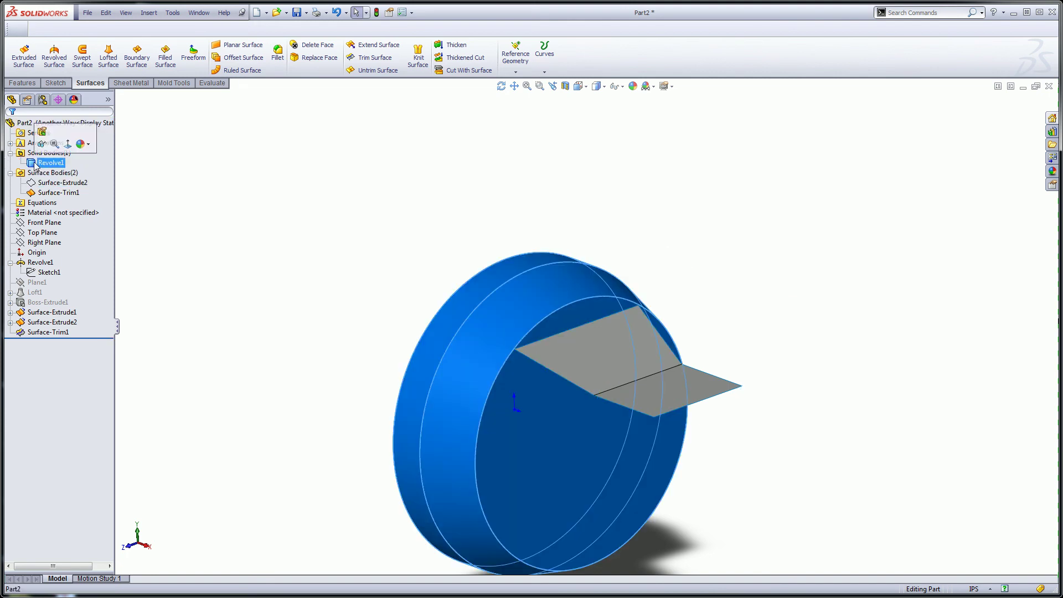
click(42, 144)
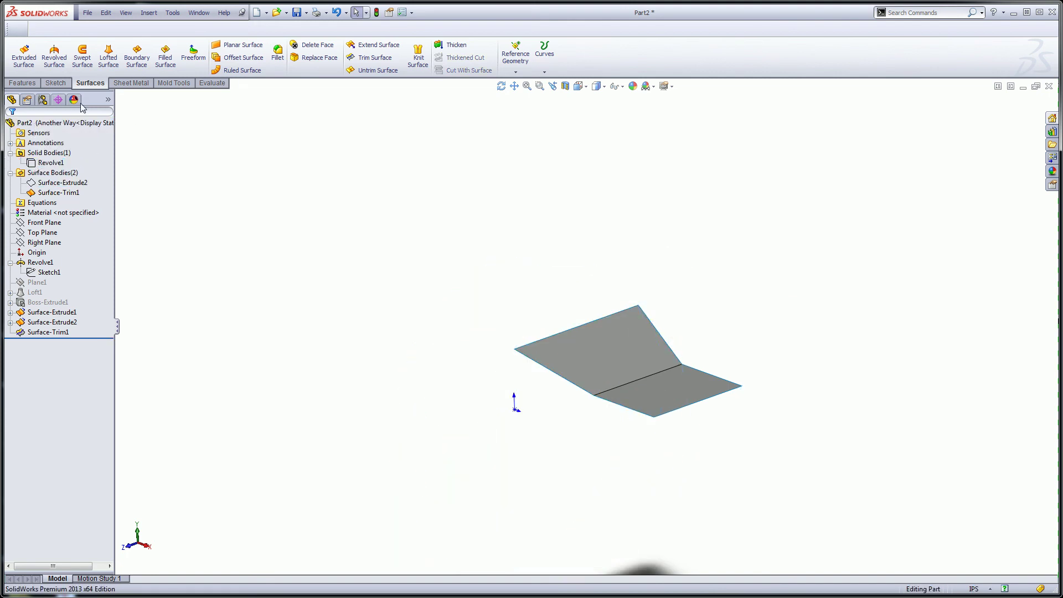
Circular-pattern the Surface-Trim1 body about Axis1: 5 equally spaced instances over 360°.
click(22, 83)
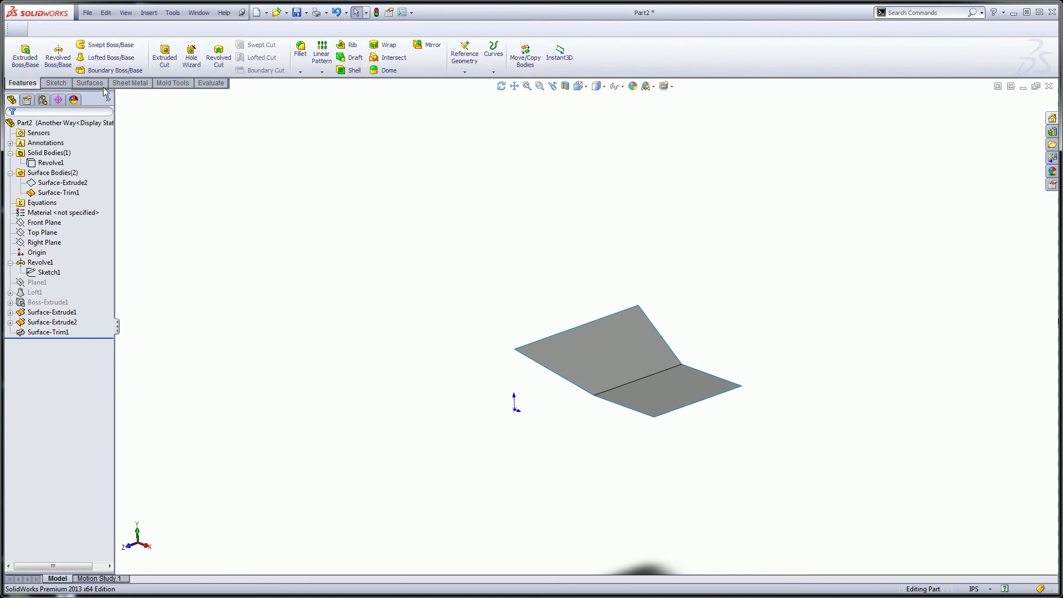
click(322, 72)
click(324, 98)
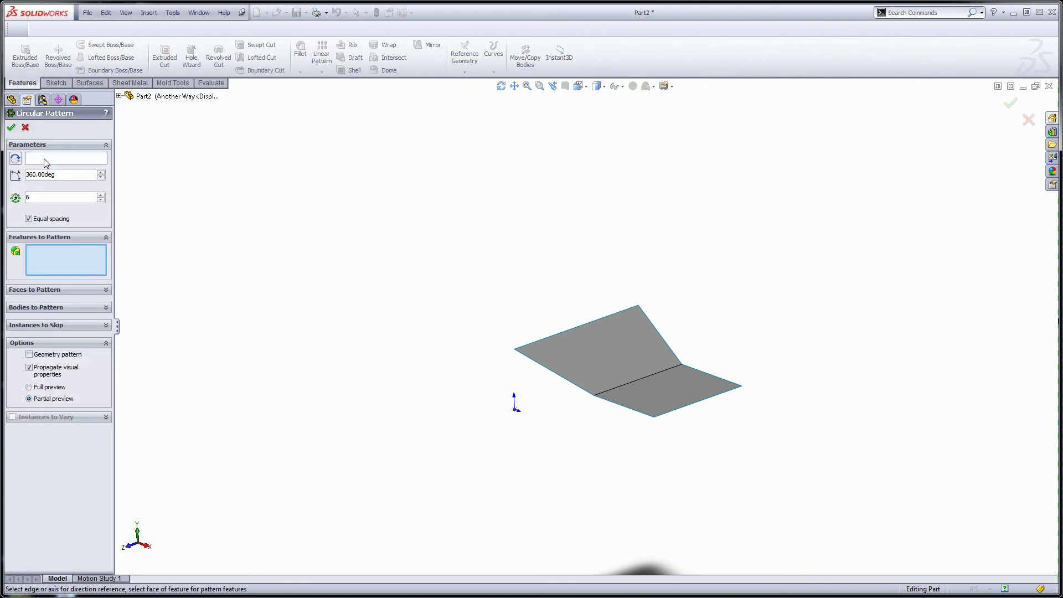
click(63, 309)
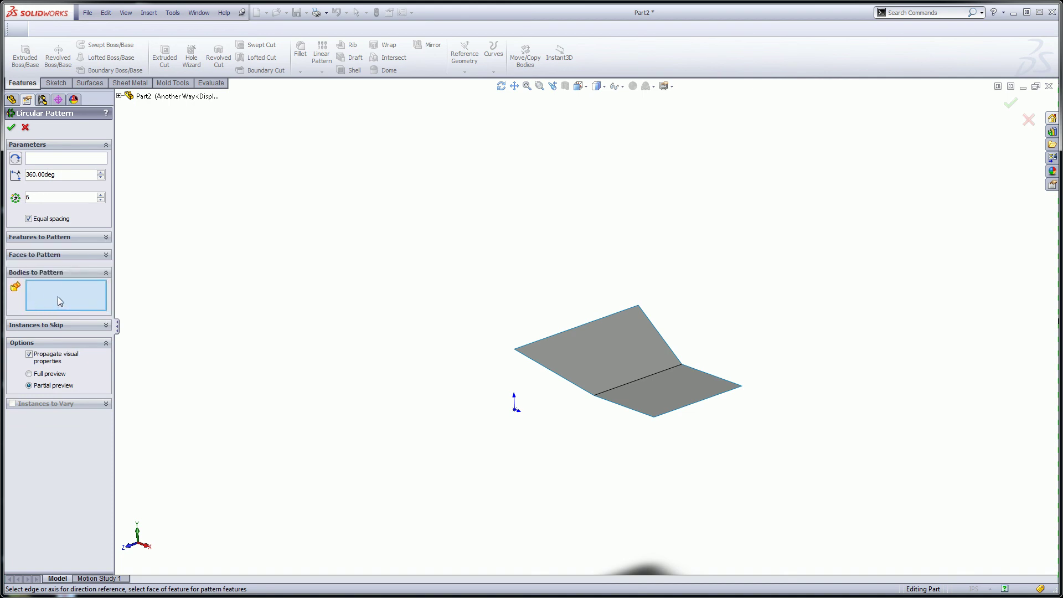
click(46, 160)
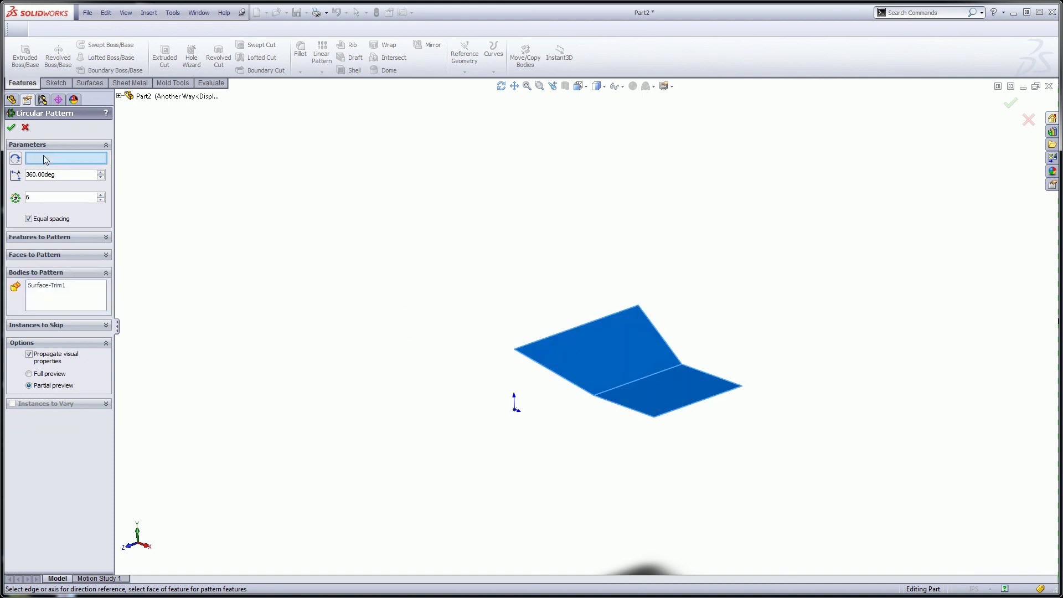
click(617, 86)
click(534, 420)
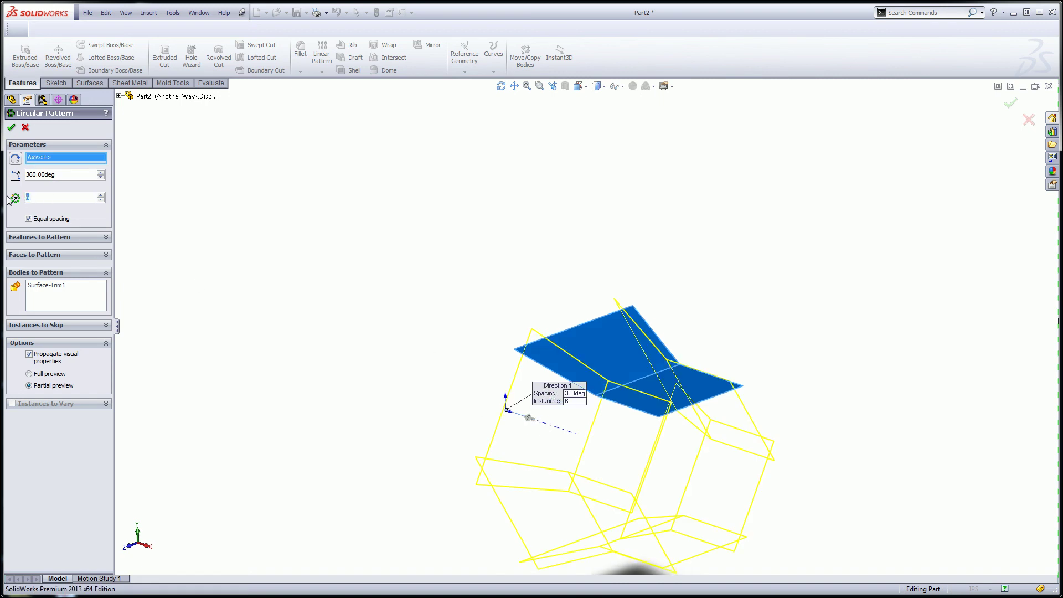
scroll(7, 200, down, 1)
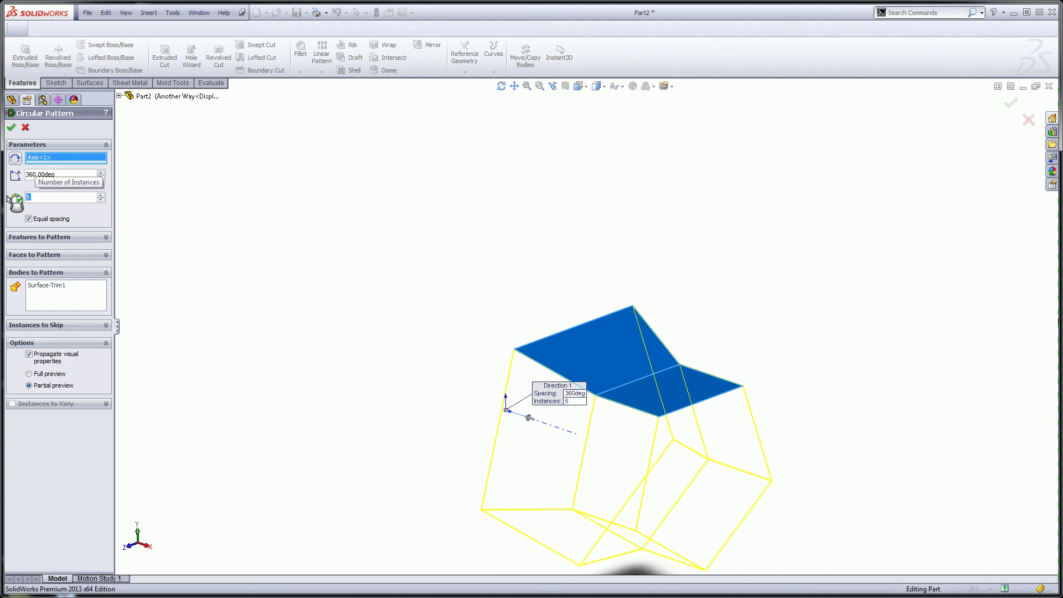
middle_drag(454, 360, 437, 254)
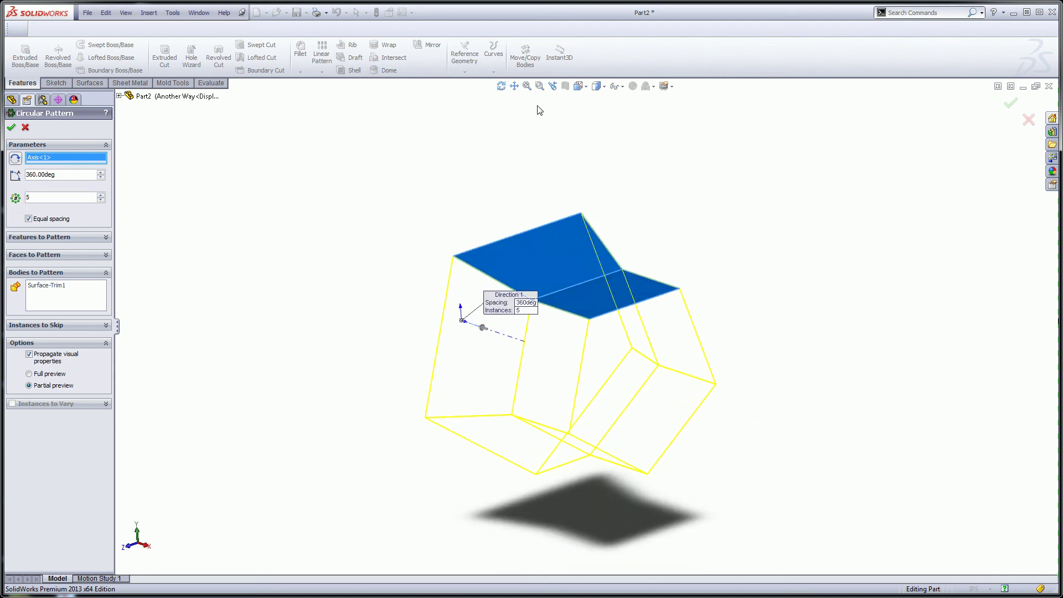
click(620, 87)
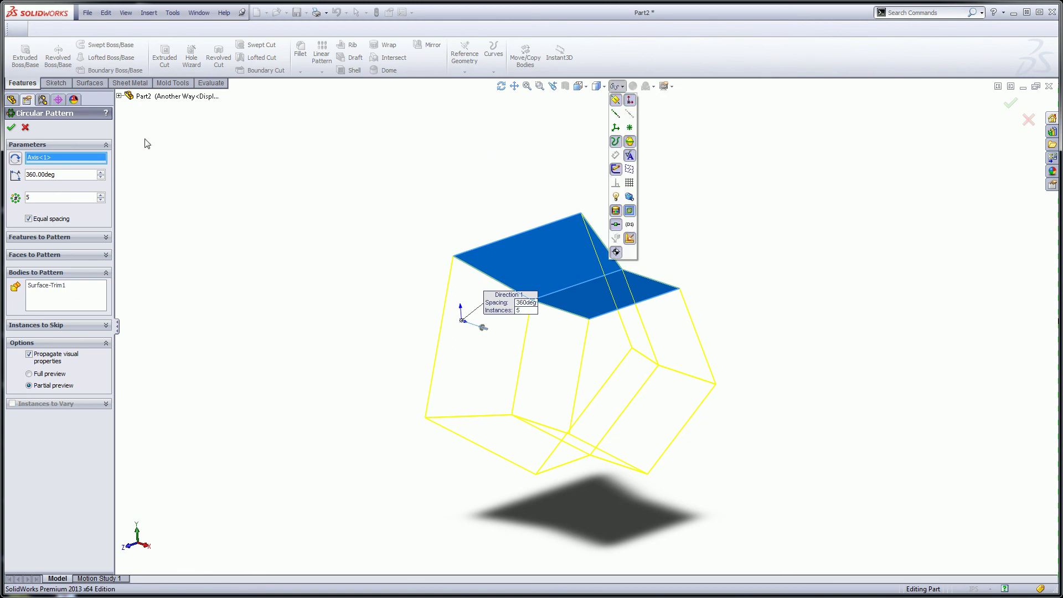
click(9, 133)
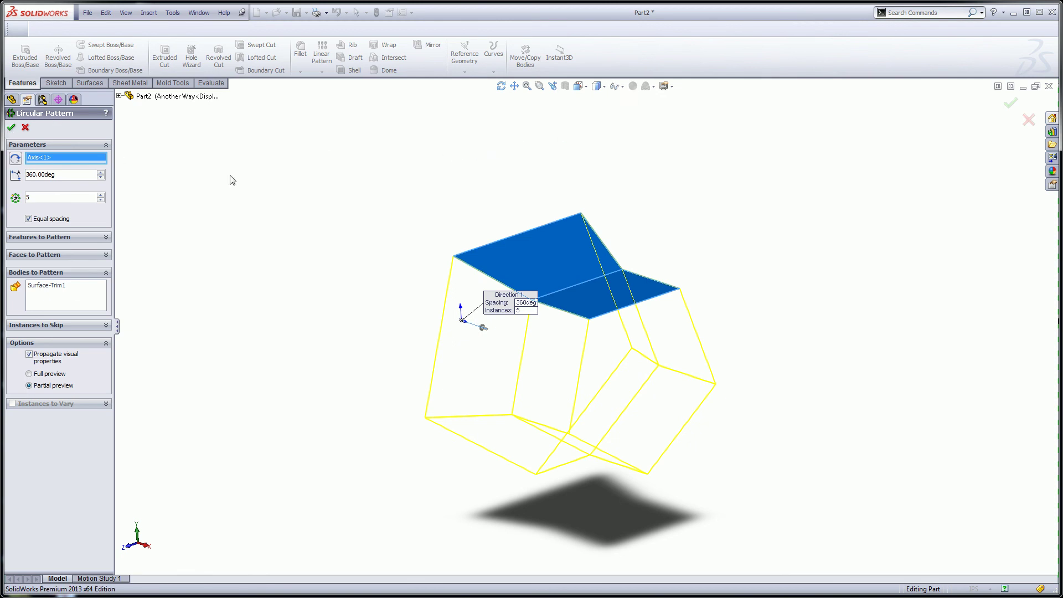
Accept the five-instance circular pattern and bring up the Surfaces commands.
click(11, 126)
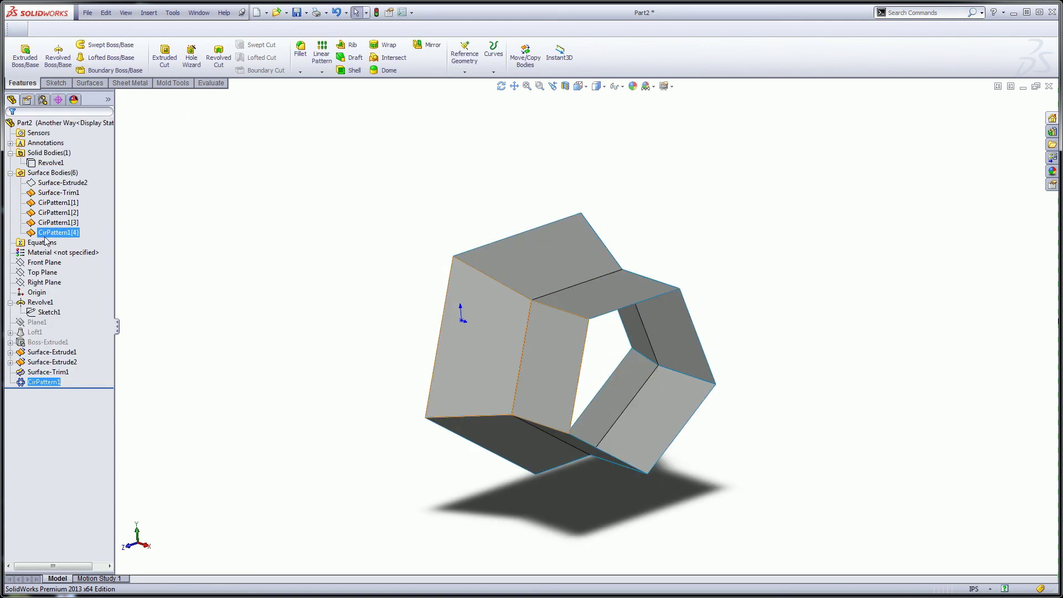
mouse_move(728, 311)
middle_down()
mouse_move(764, 291)
mouse_move(725, 299)
middle_up()
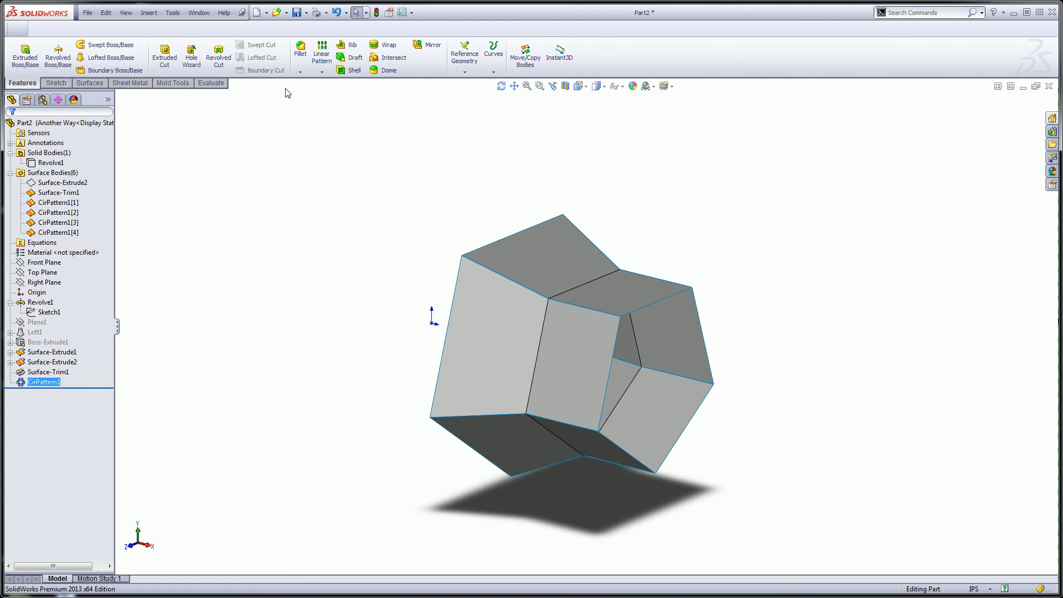
click(90, 83)
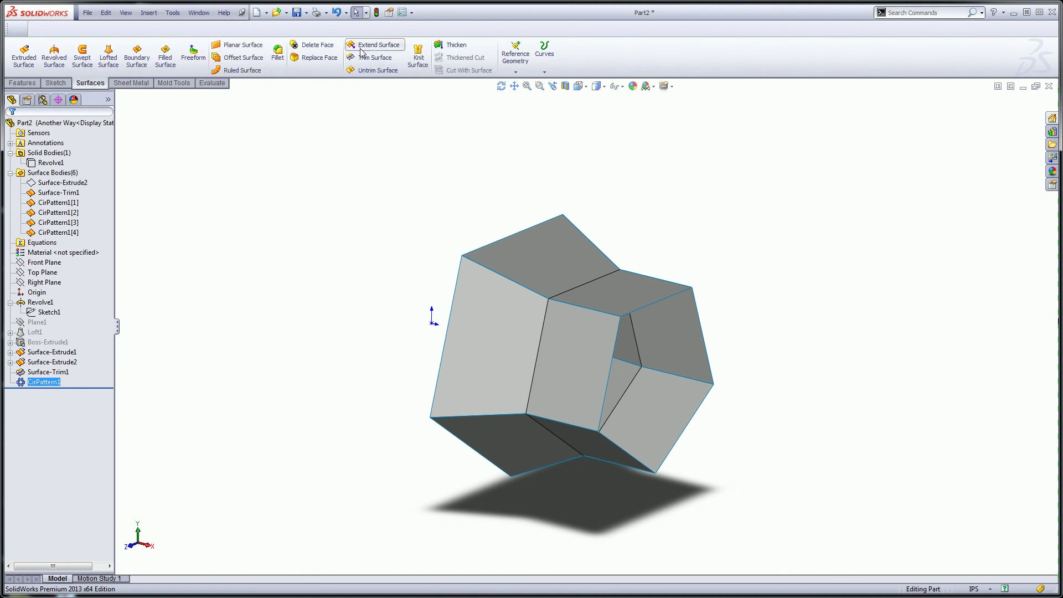
Cap the first pentagonal opening with a planar surface bounded by its five edges.
click(233, 45)
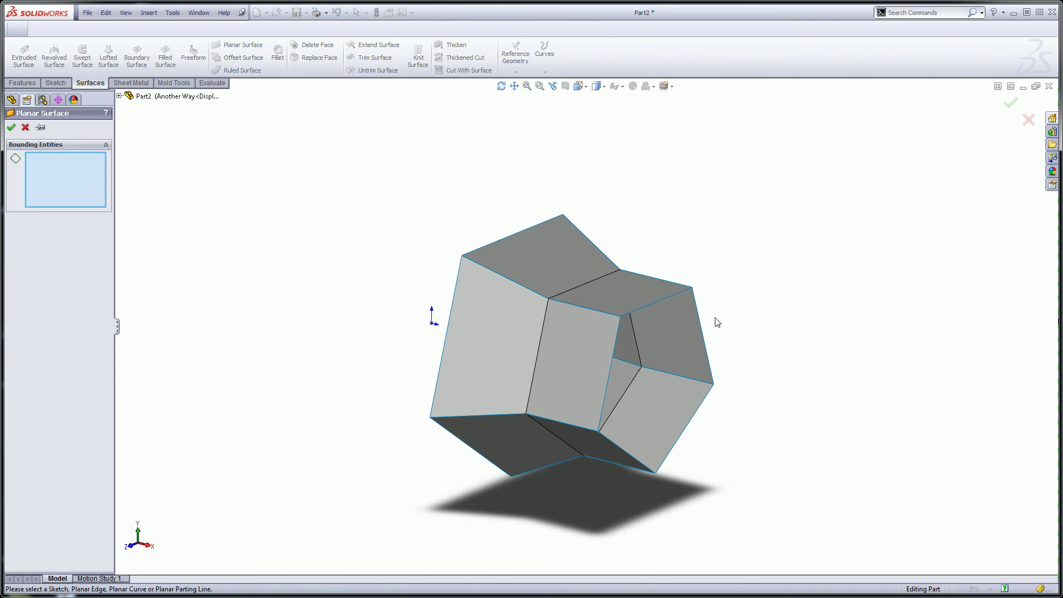
click(669, 297)
click(698, 315)
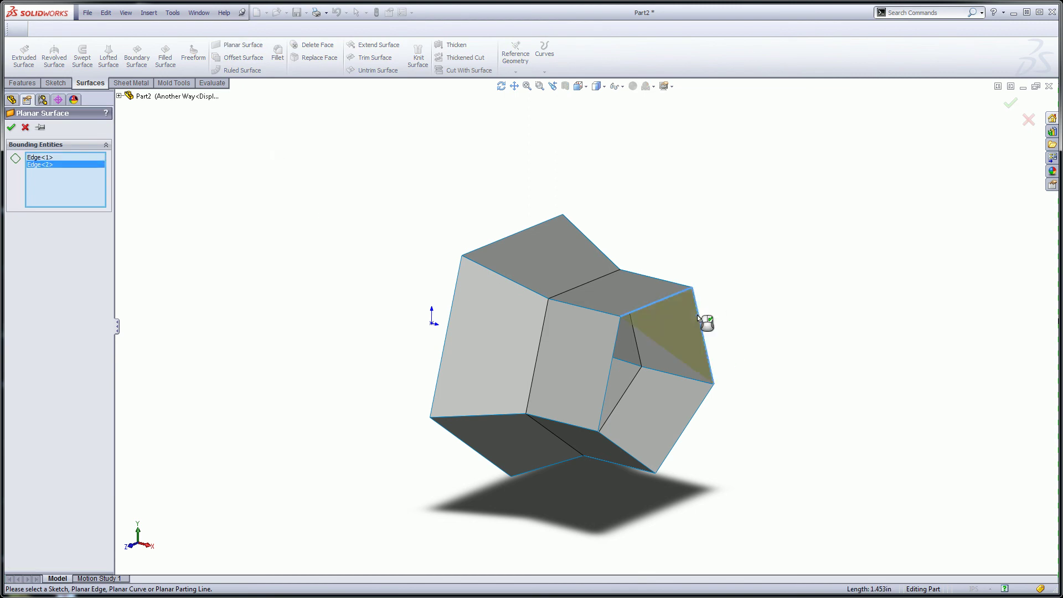
click(696, 412)
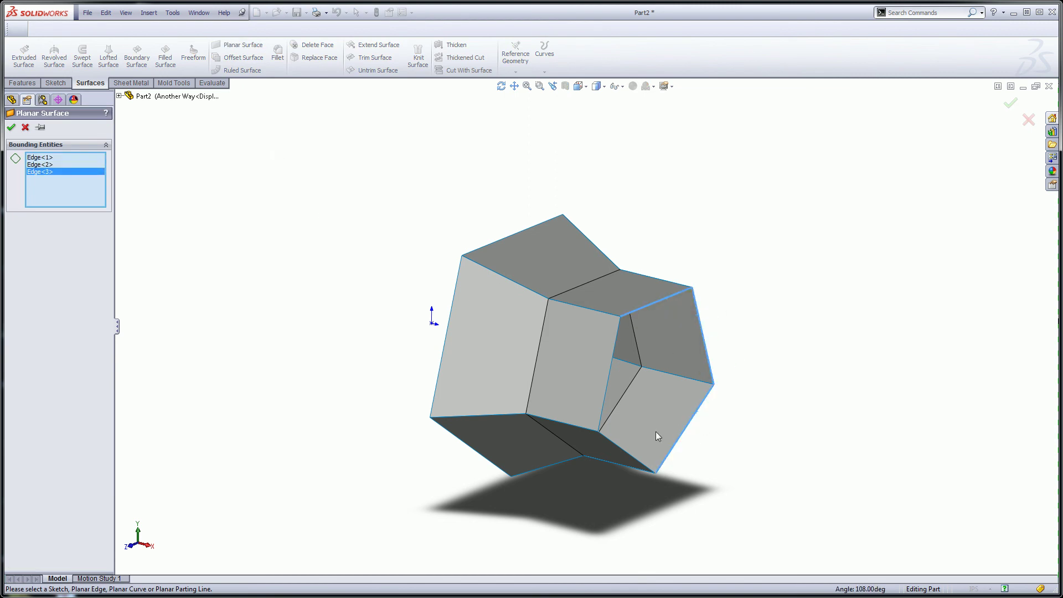
click(614, 446)
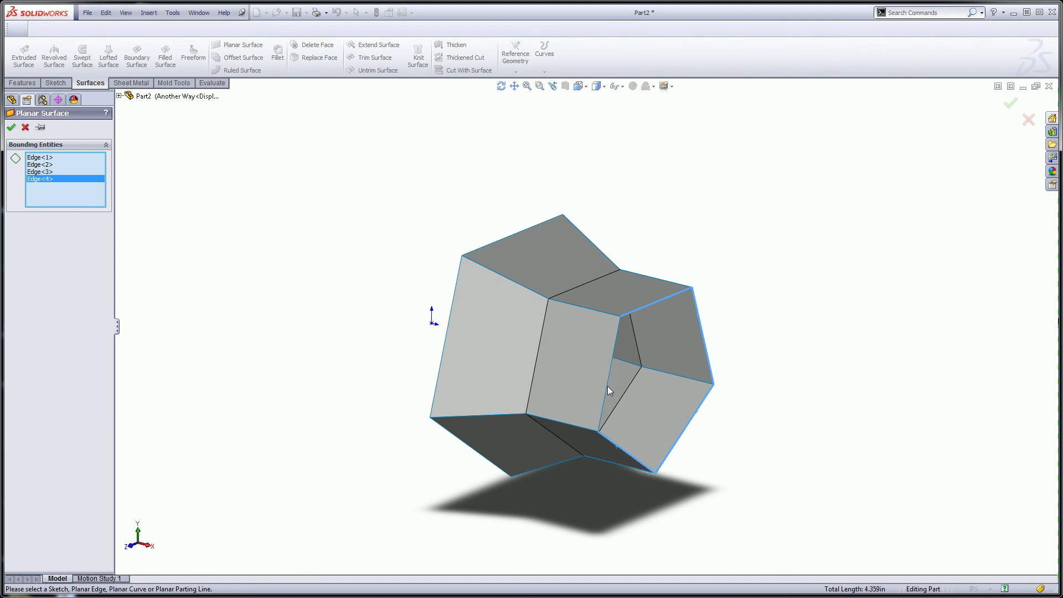
click(608, 387)
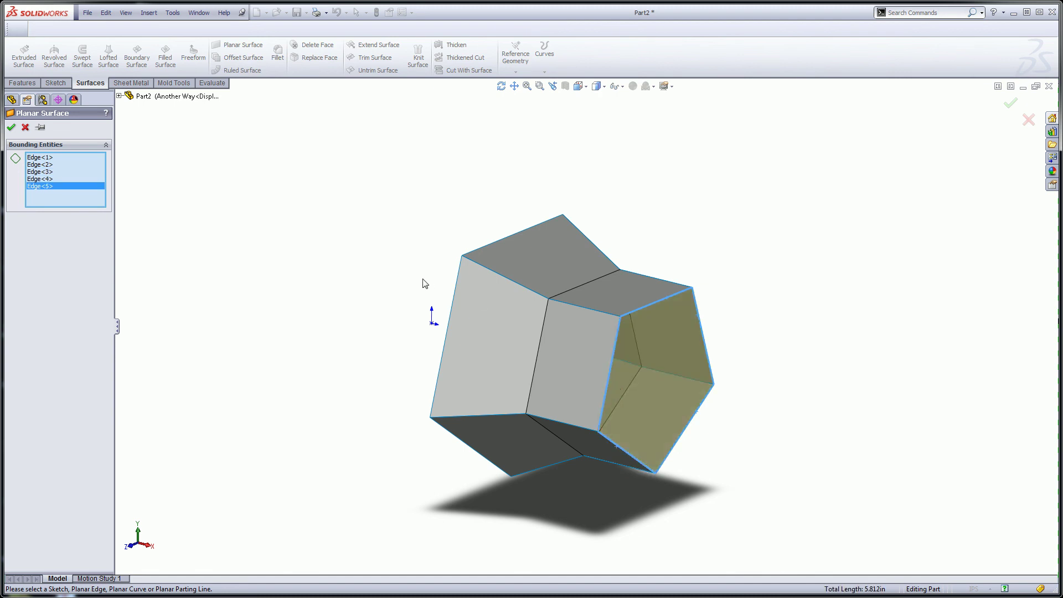
mouse_move(449, 253)
middle_down()
mouse_move(472, 196)
mouse_move(486, 190)
mouse_move(560, 269)
middle_up()
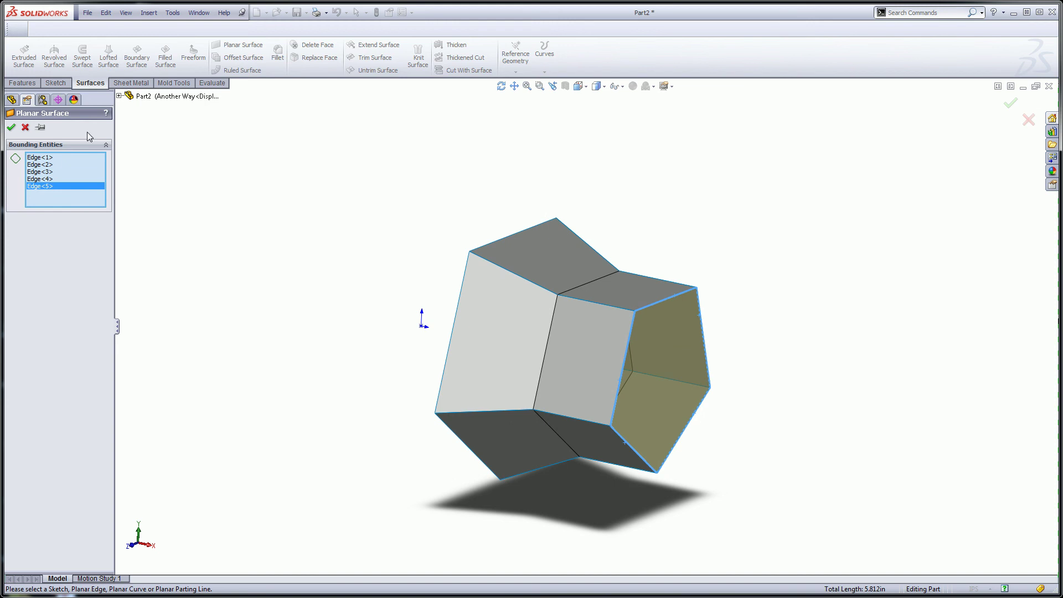
click(12, 128)
Cap the opposite pentagonal opening with a second planar surface from its five edges.
middle_drag(339, 237, 437, 156)
click(239, 44)
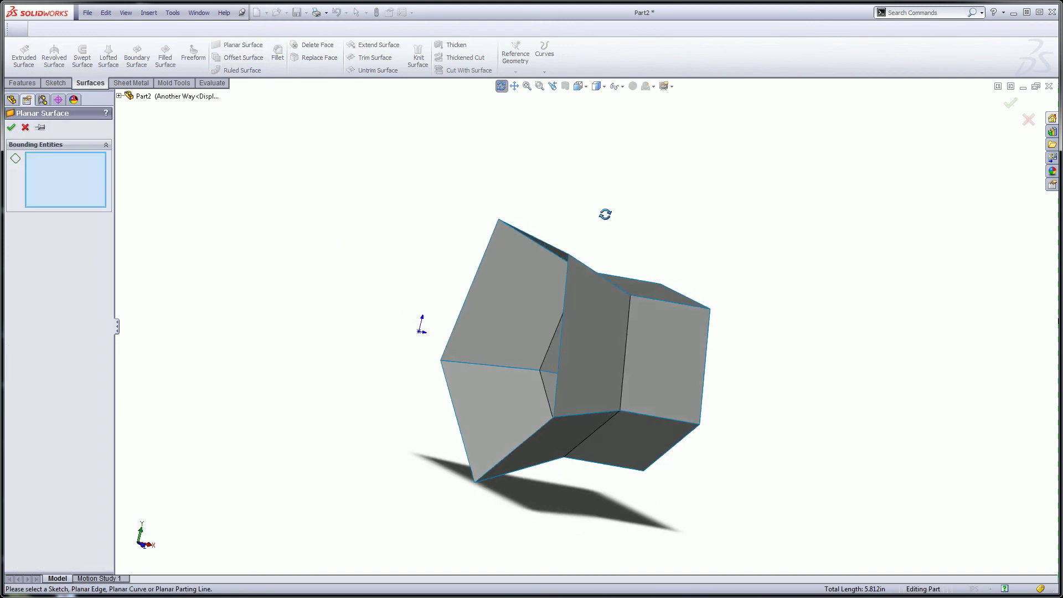
middle_drag(605, 213, 585, 234)
click(585, 232)
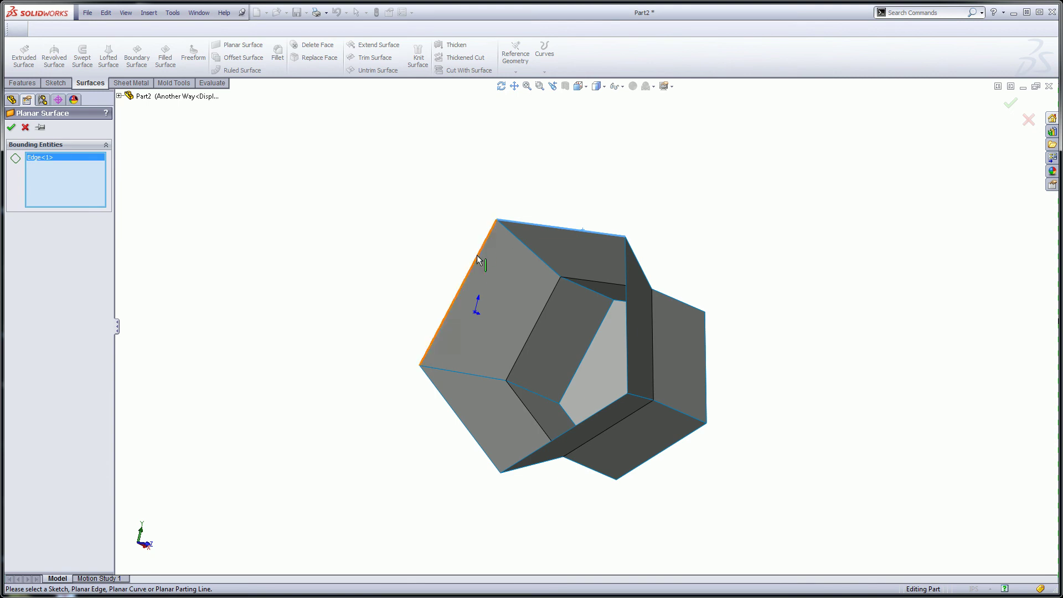
click(466, 285)
click(463, 427)
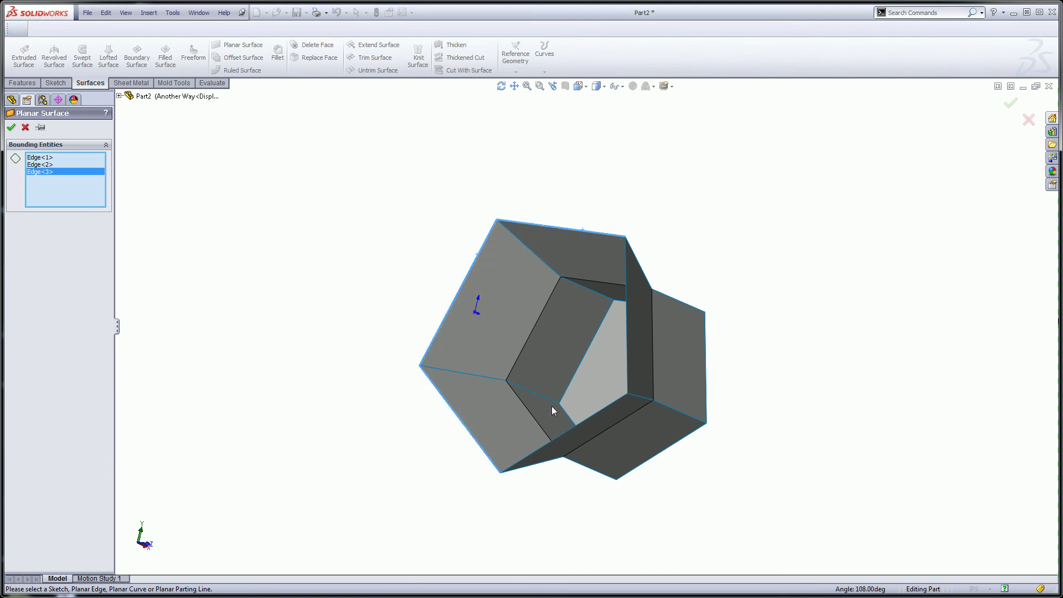
click(586, 422)
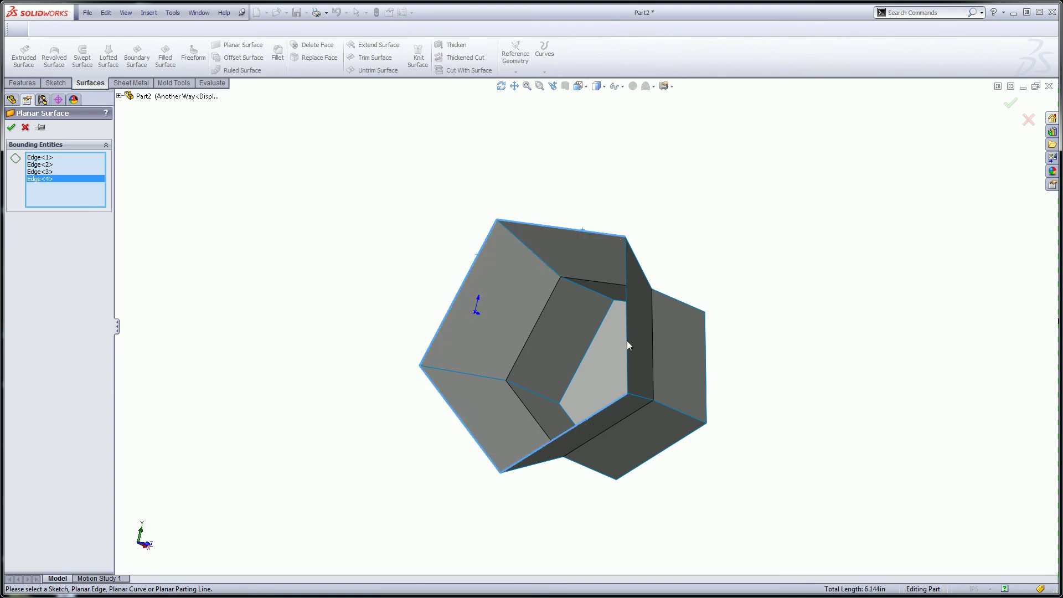
click(627, 340)
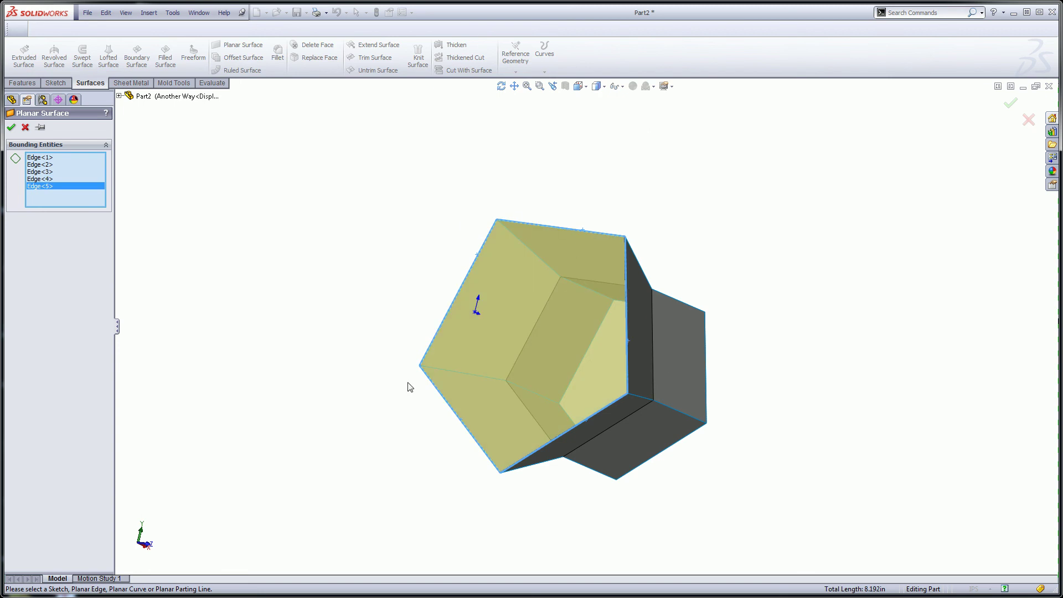
click(11, 127)
middle_drag(387, 199, 279, 221)
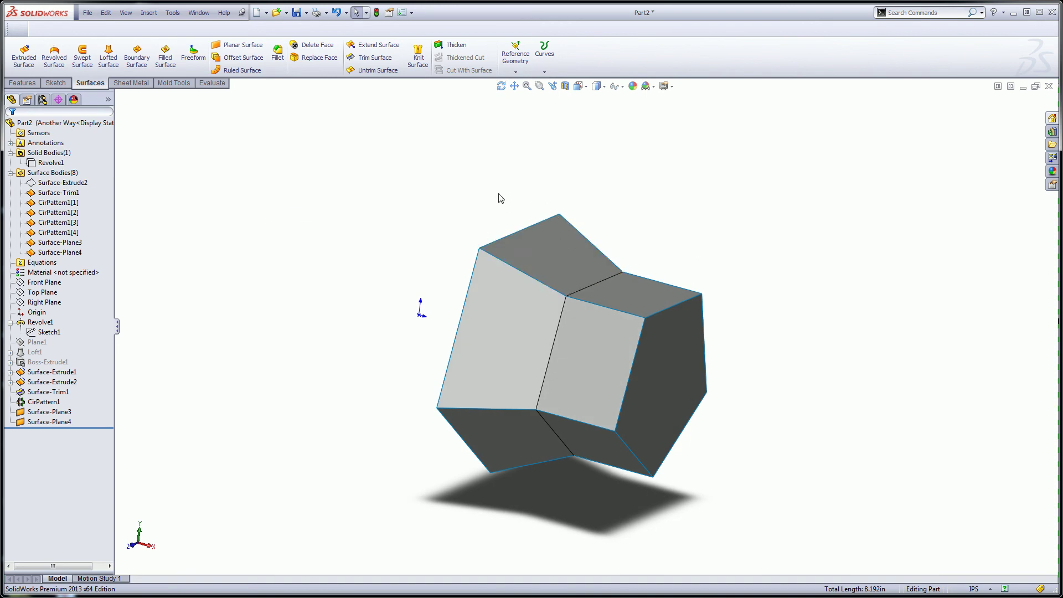
Knit all eight wedge and cap surfaces into one solid body, Surface-Knit1.
click(418, 57)
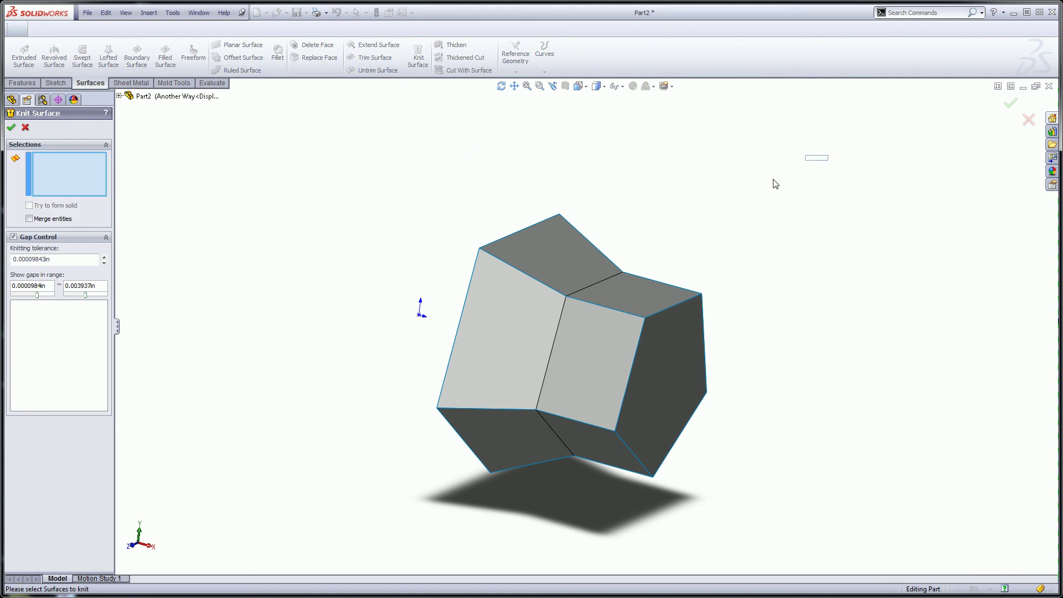
drag(774, 184, 370, 493)
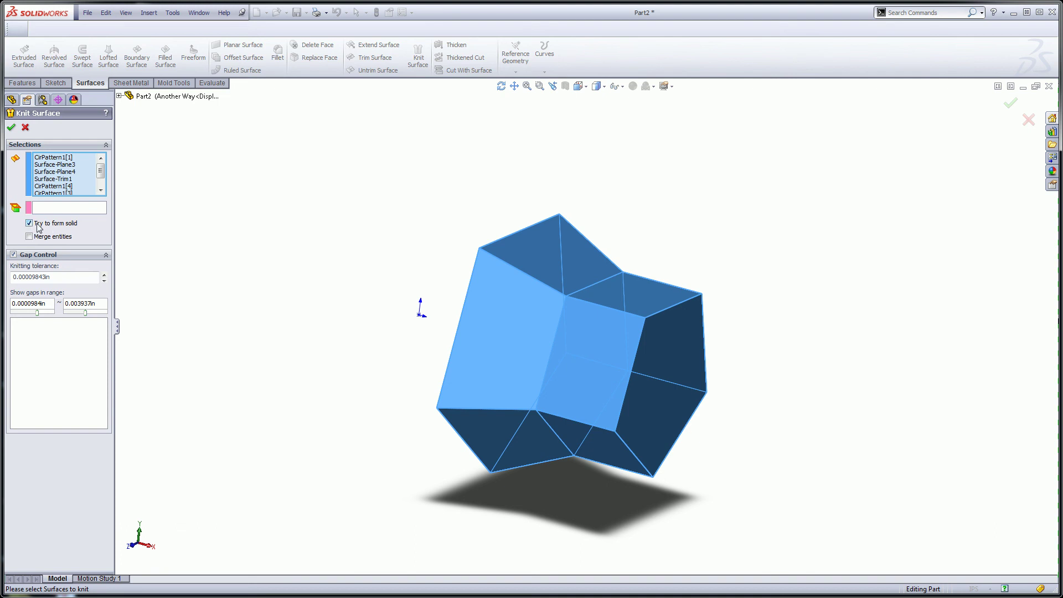
click(11, 127)
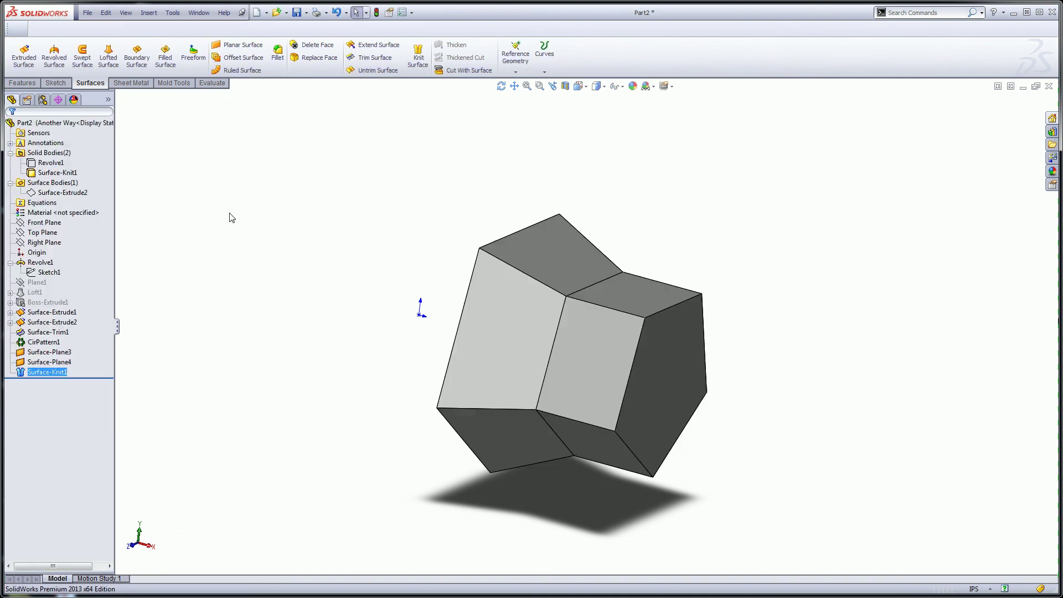
Show the hidden Revolve1 solid body again.
click(48, 162)
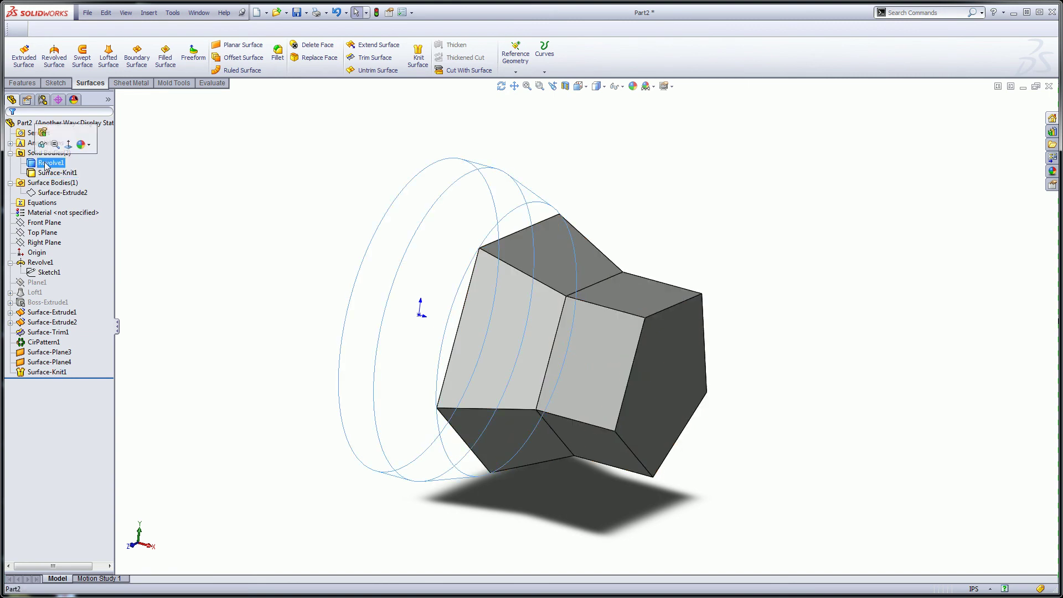
click(44, 148)
click(217, 191)
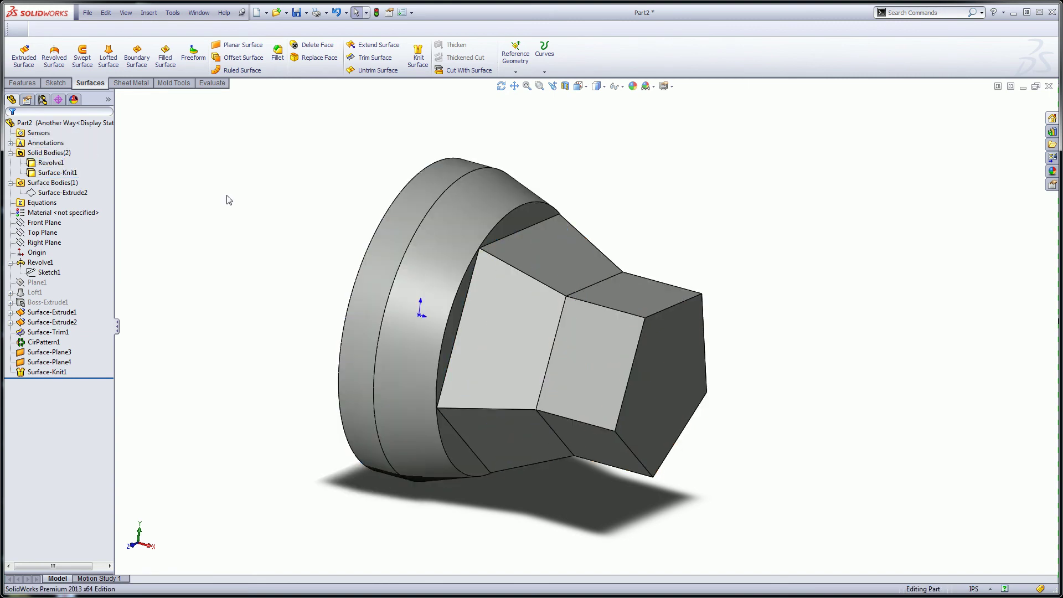
Combine Revolve1 and Surface-Knit1 with Add into a single solid body.
click(147, 13)
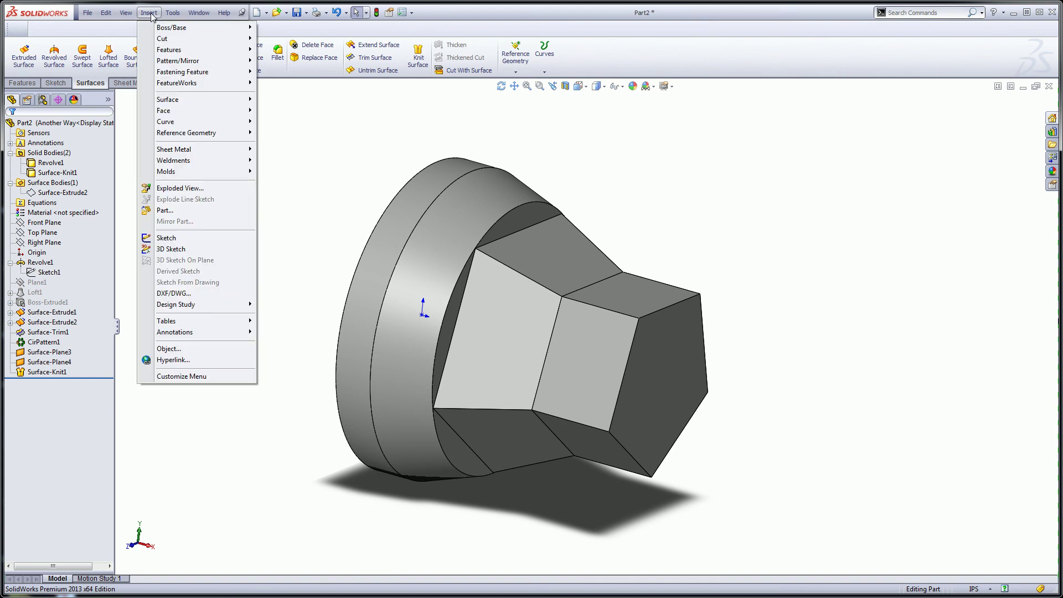
mouse_move(160, 56)
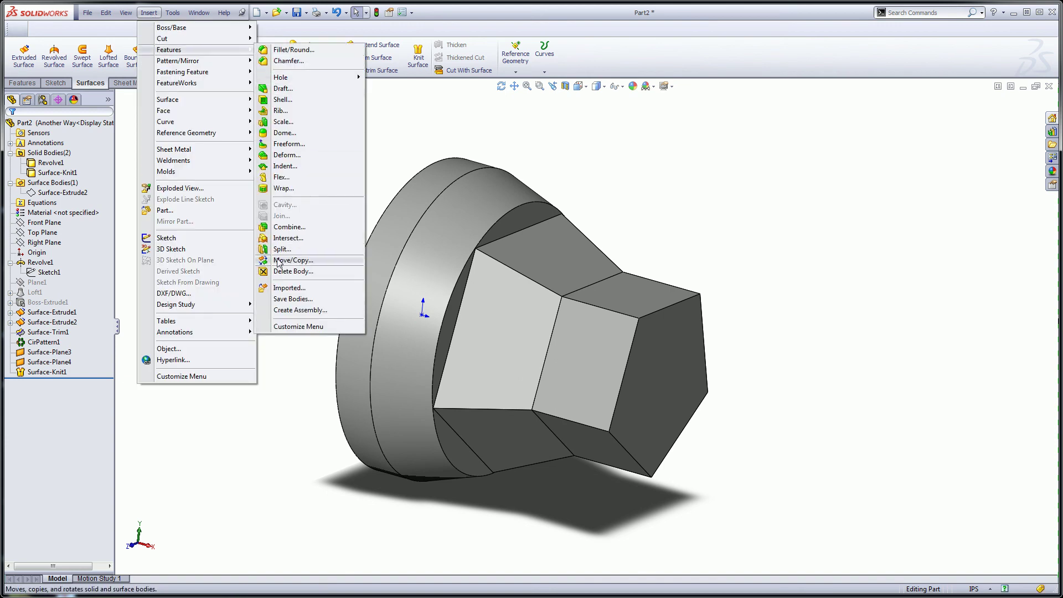
click(277, 231)
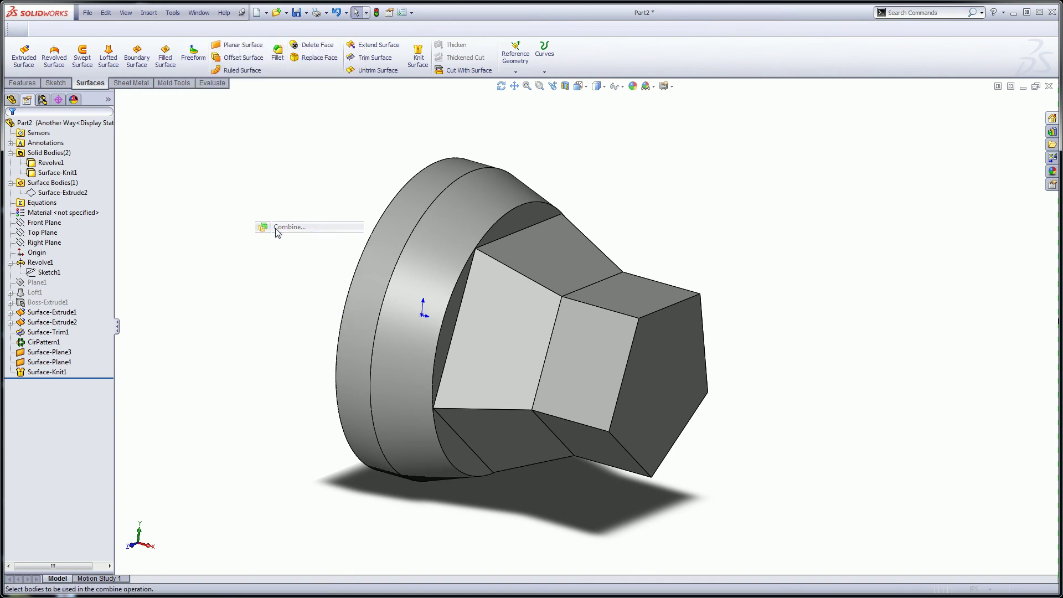
click(428, 238)
click(538, 313)
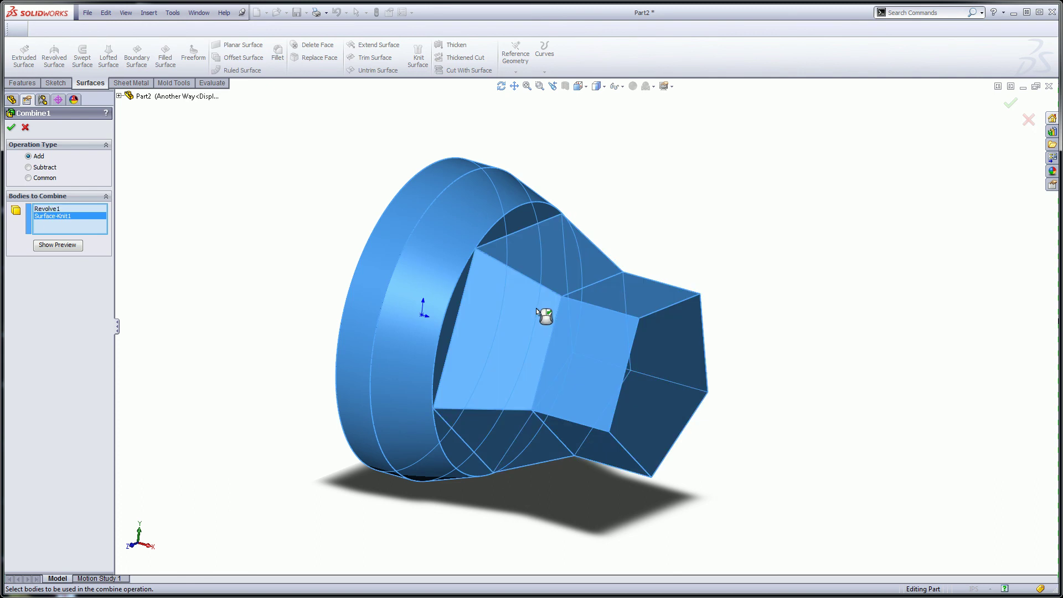
click(11, 127)
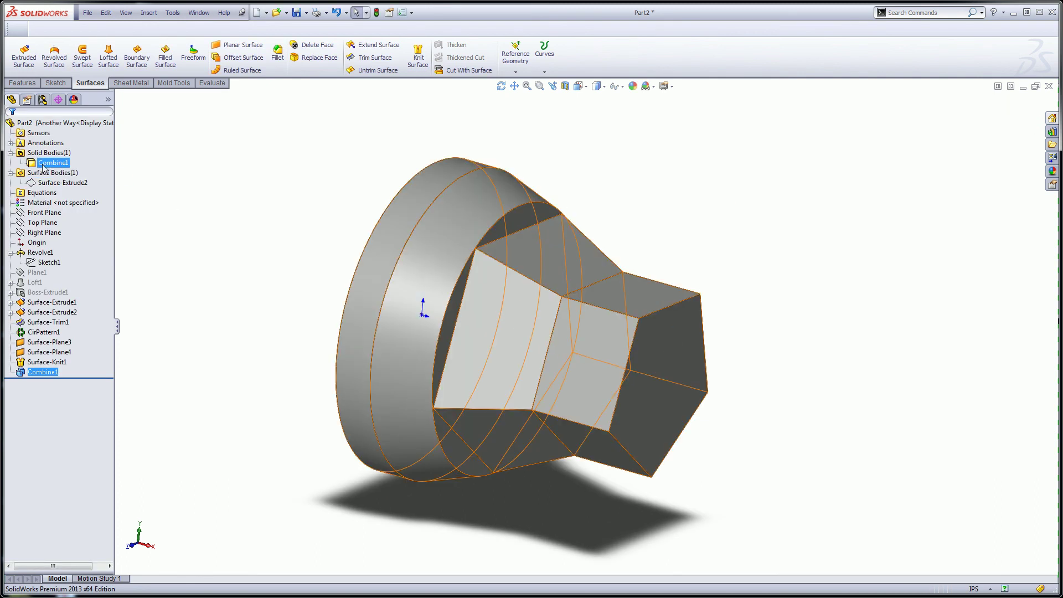
middle_drag(171, 199, 227, 251)
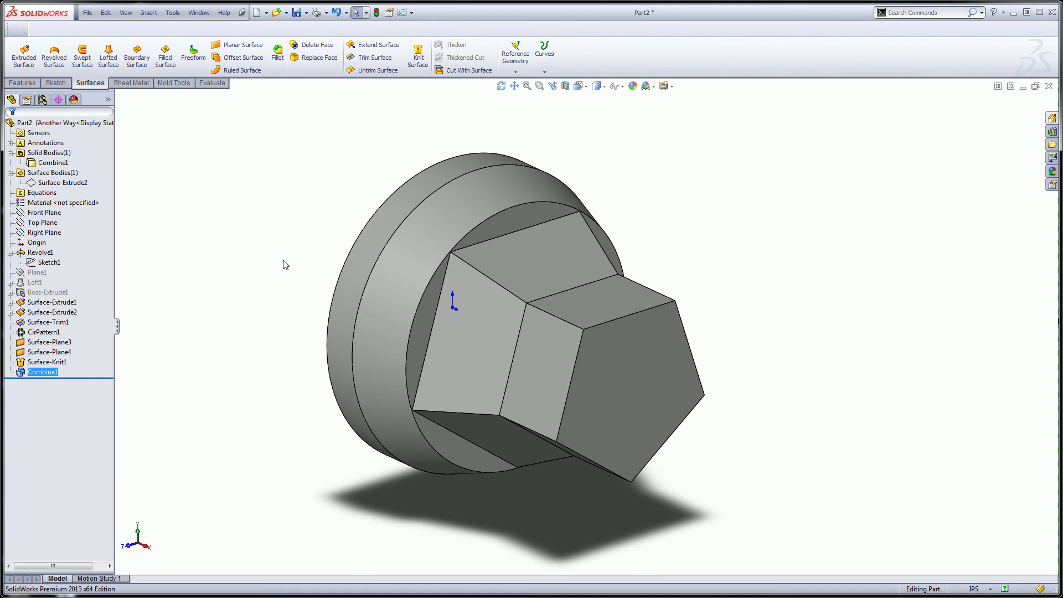
middle_drag(286, 265, 339, 249)
scroll(525, 290, down, 2)
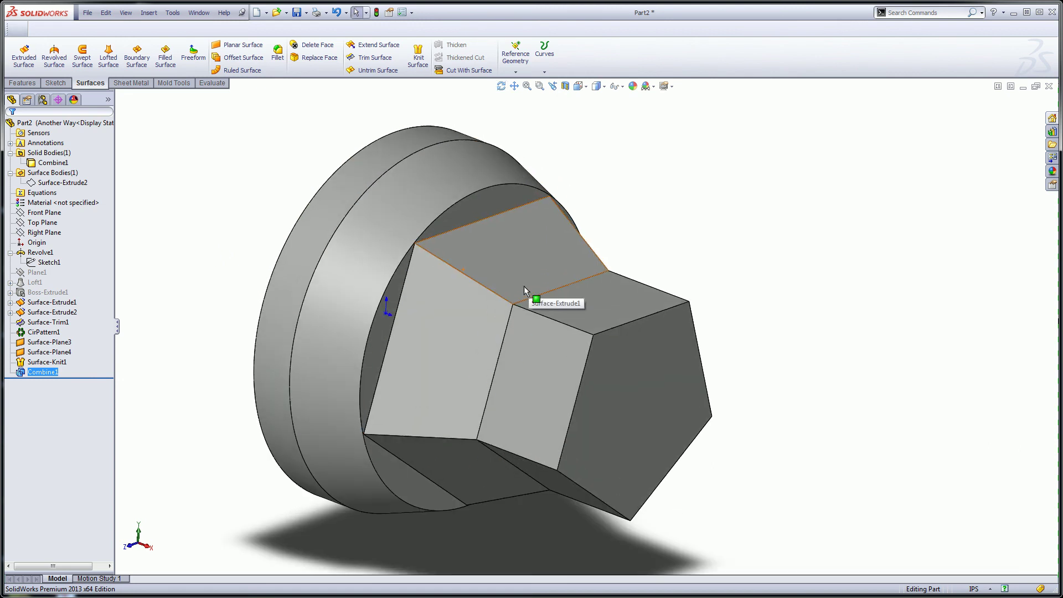
ctrl+middle_drag(667, 241, 683, 240)
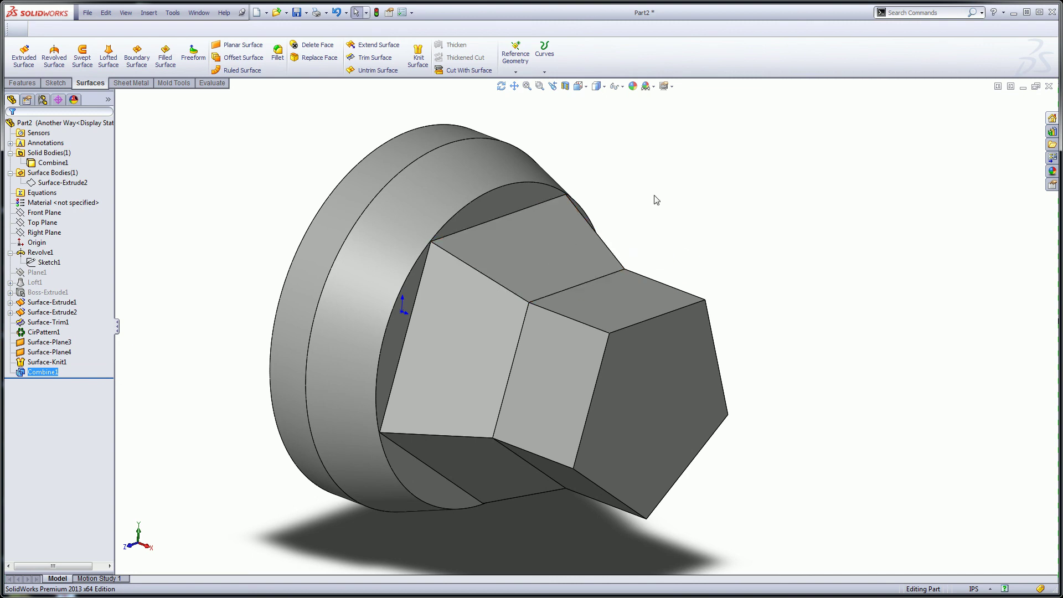
middle_drag(280, 189, 275, 184)
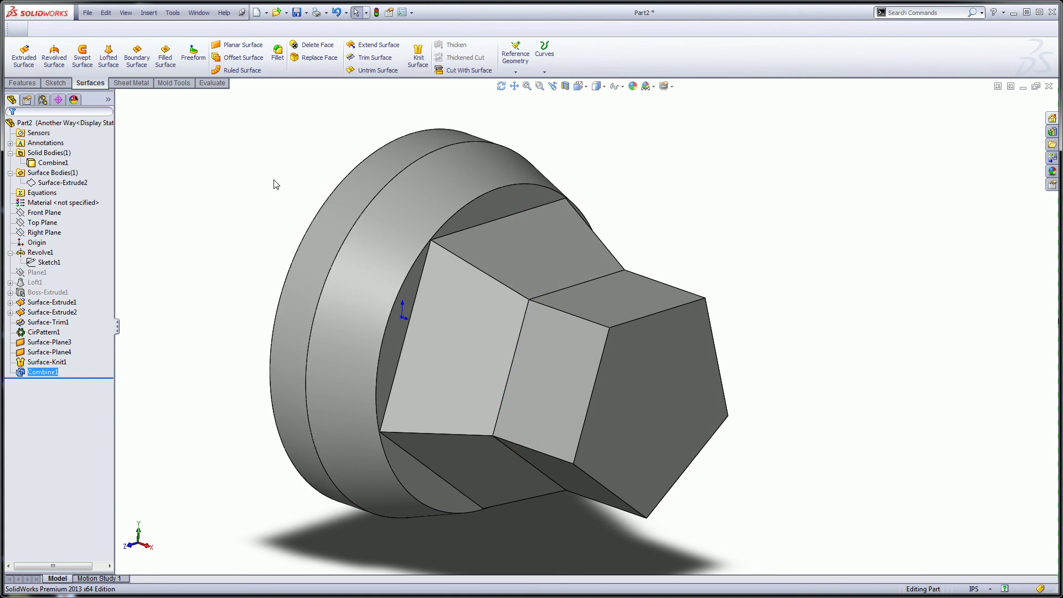